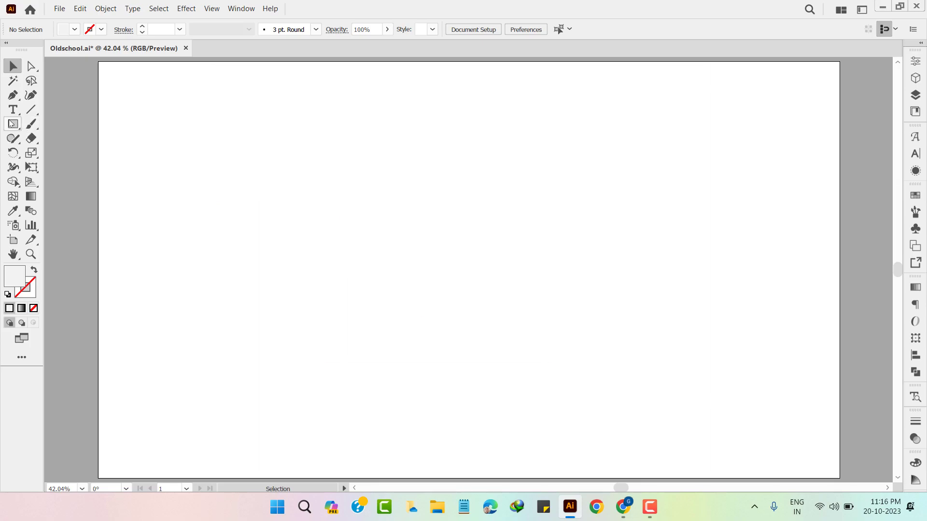
Draw a 1920 × 1080 px rectangle and centre it horizontally and vertically on the artboard
{"action": "left_click", "coordinate": [13, 125]}
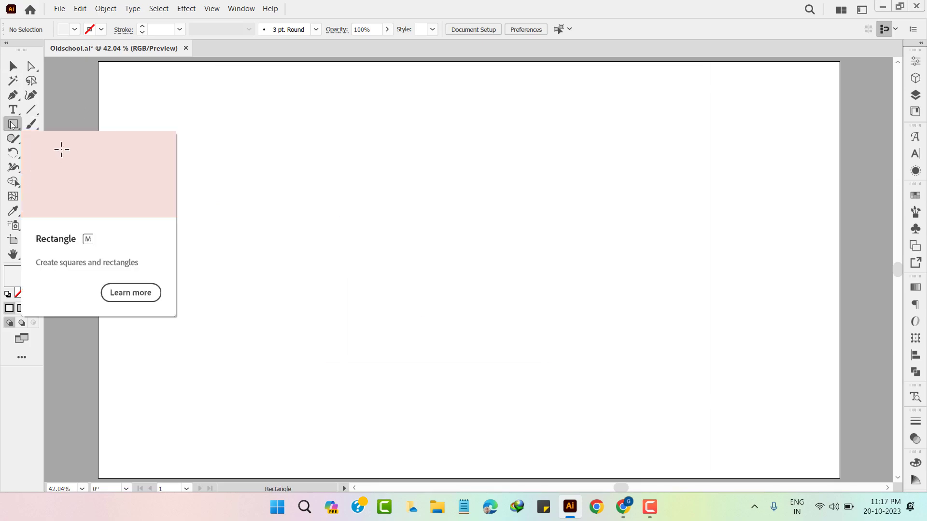
{"action": "left_click", "coordinate": [304, 167]}
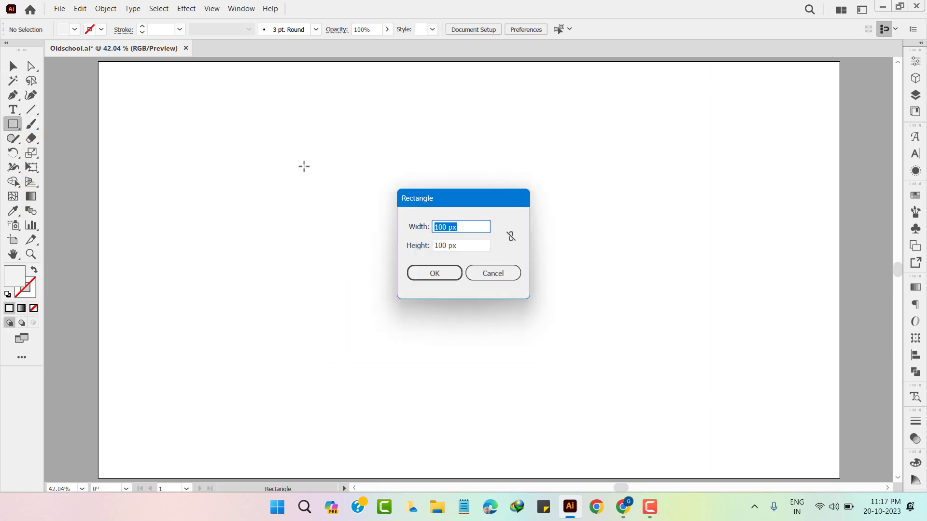
{"action": "type", "text": "1920"}
{"action": "key", "text": "Tab"}
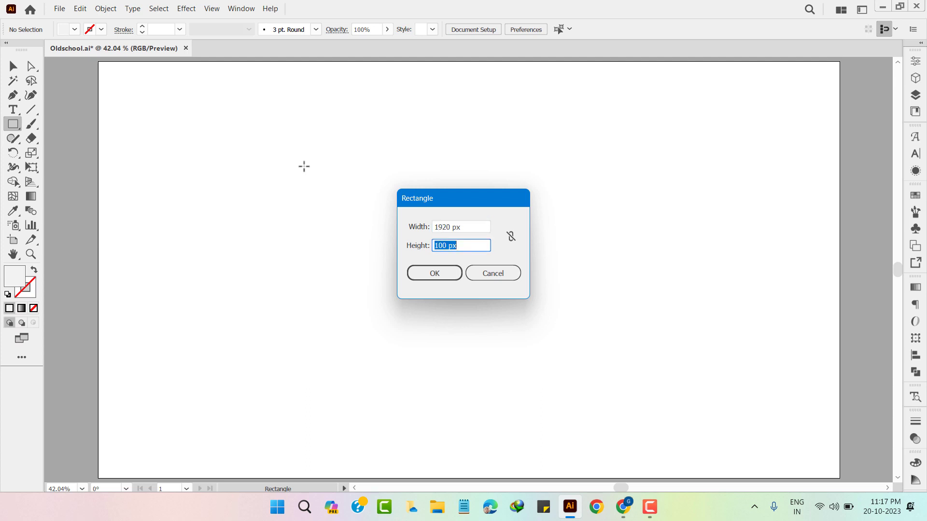
{"action": "type", "text": "10"}
{"action": "left_click", "coordinate": [444, 274]}
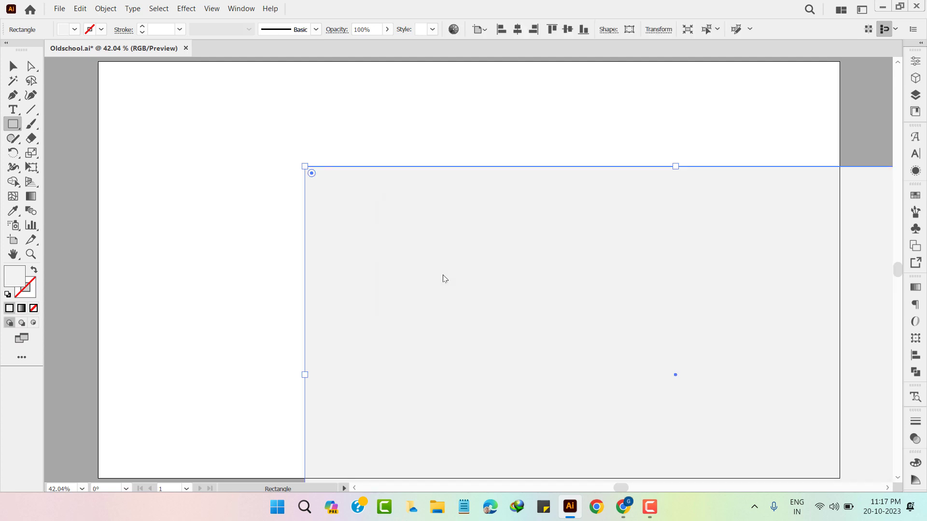
{"action": "left_click", "coordinate": [517, 29]}
{"action": "left_click", "coordinate": [566, 30]}
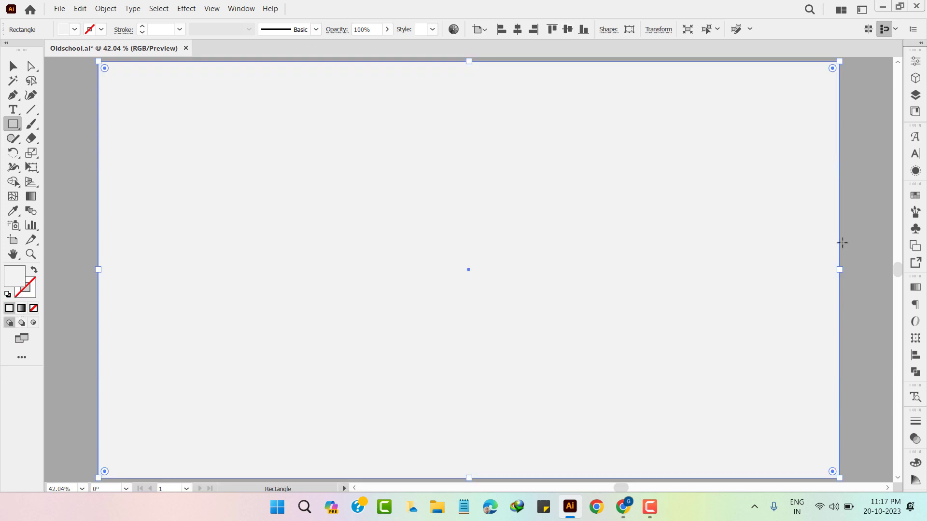
{"action": "left_click", "coordinate": [920, 199]}
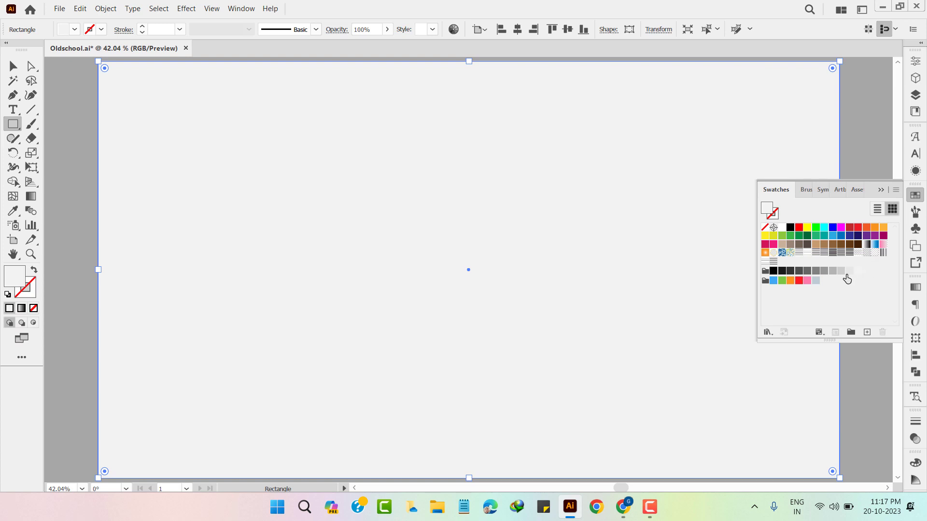
{"action": "left_click", "coordinate": [848, 273]}
{"action": "left_click", "coordinate": [858, 271]}
{"action": "left_click", "coordinate": [915, 196]}
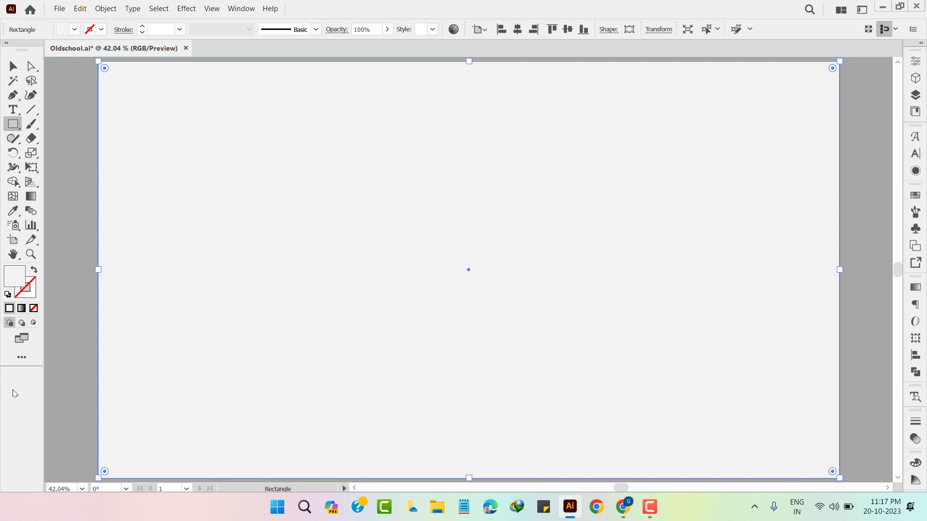
{"action": "double_click", "coordinate": [19, 280]}
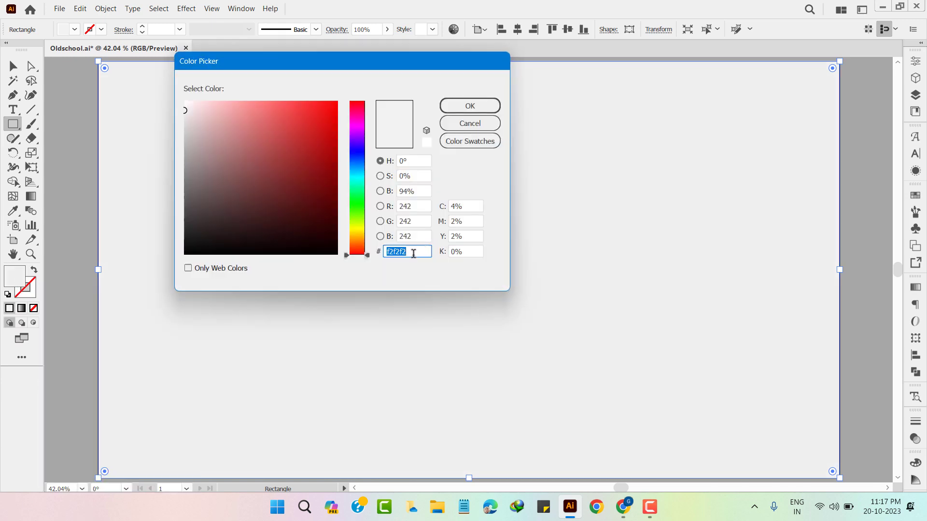
{"action": "double_click", "coordinate": [397, 251]}
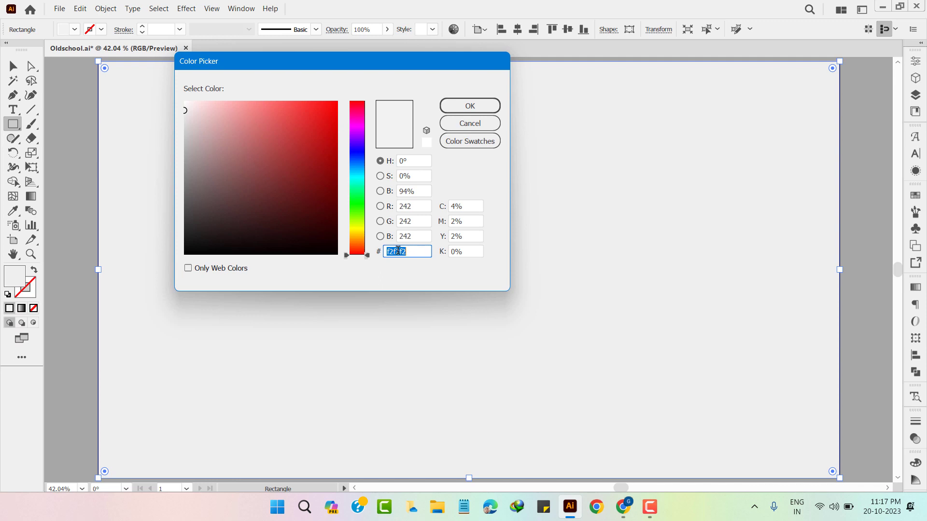
{"action": "left_click", "coordinate": [476, 123]}
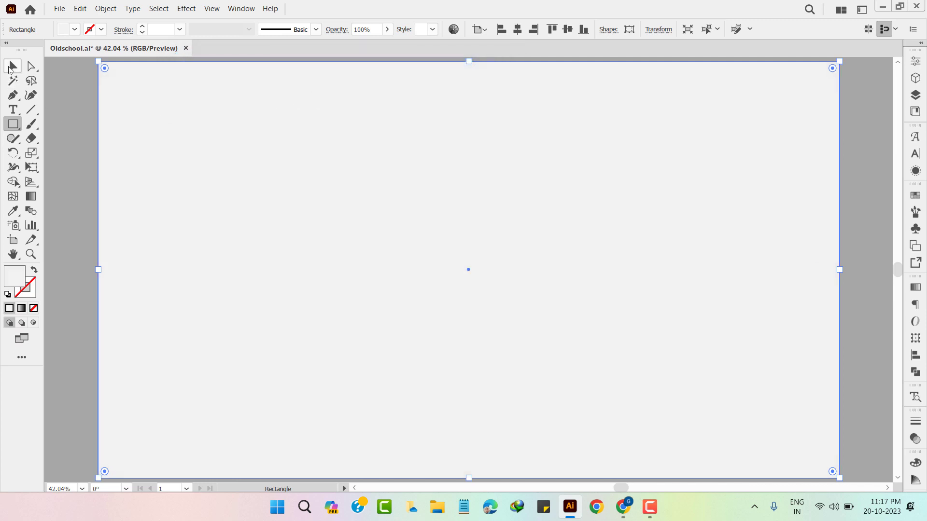
{"action": "left_click", "coordinate": [14, 67]}
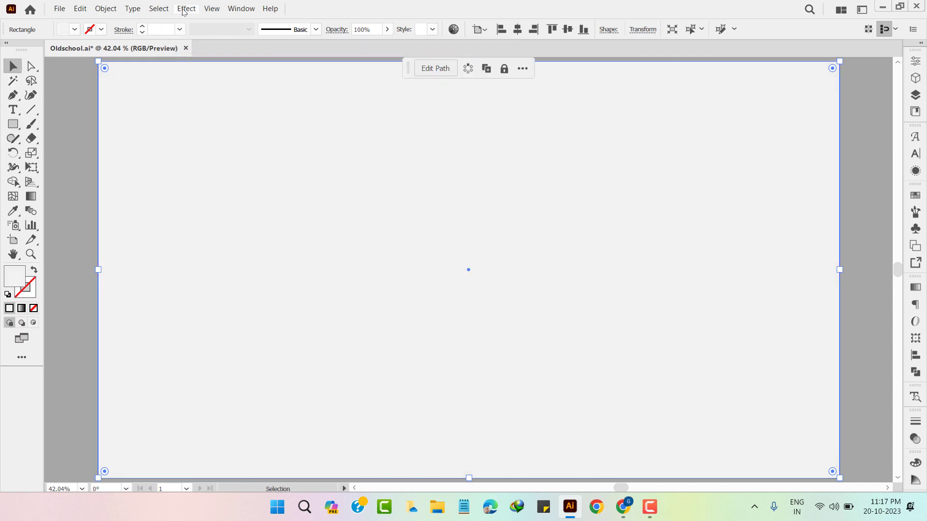
Apply a Film Grain effect (Grain 5, Highlight Area 20, Intensity 0) to the background rectangle
{"action": "left_click", "coordinate": [184, 11]}
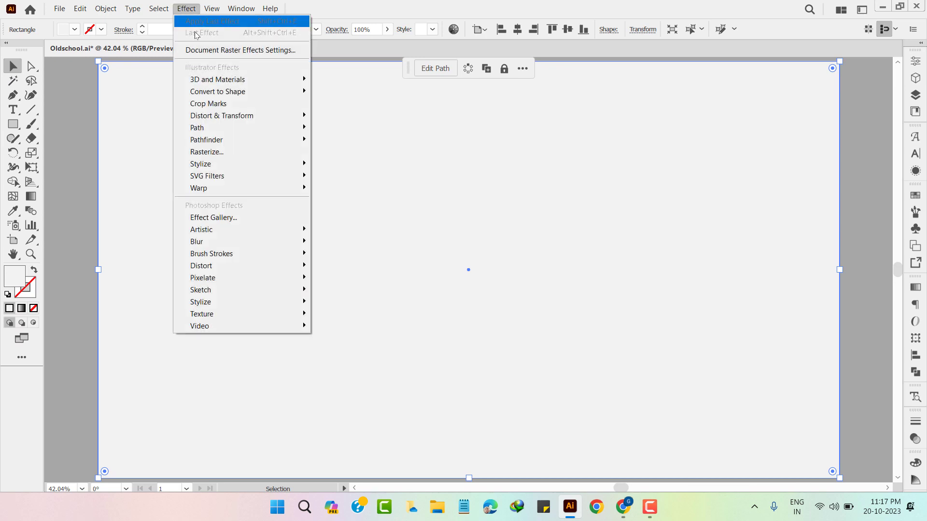
{"action": "left_click", "coordinate": [240, 225]}
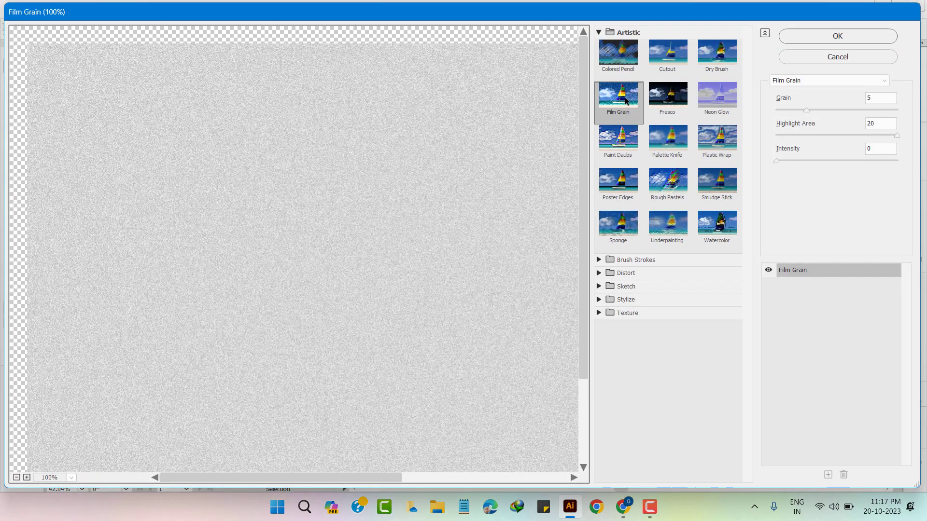
{"action": "left_click", "coordinate": [625, 99]}
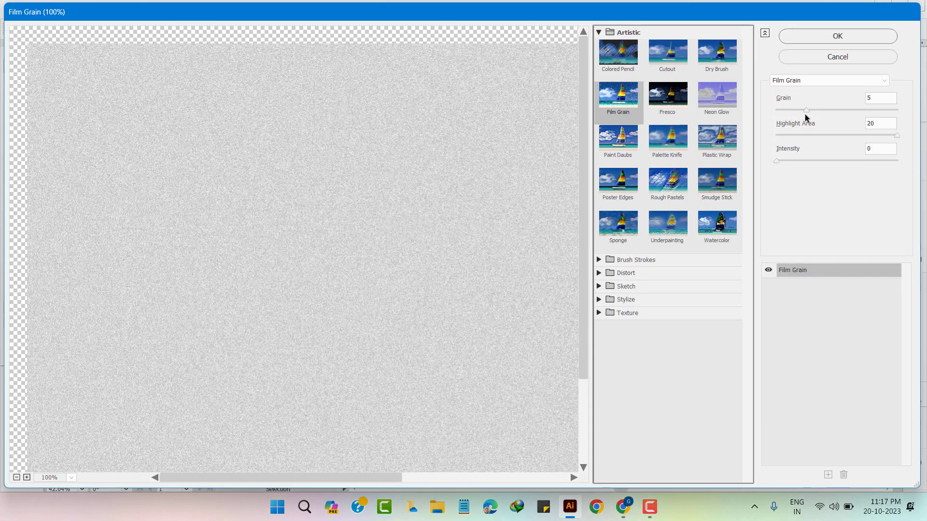
{"action": "left_click", "coordinate": [883, 99]}
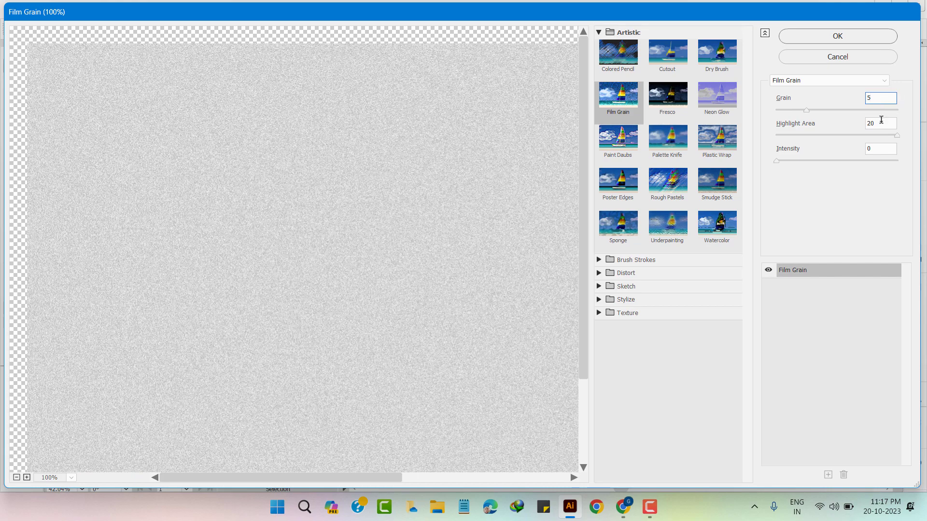
{"action": "left_click", "coordinate": [879, 121]}
{"action": "left_click", "coordinate": [849, 37]}
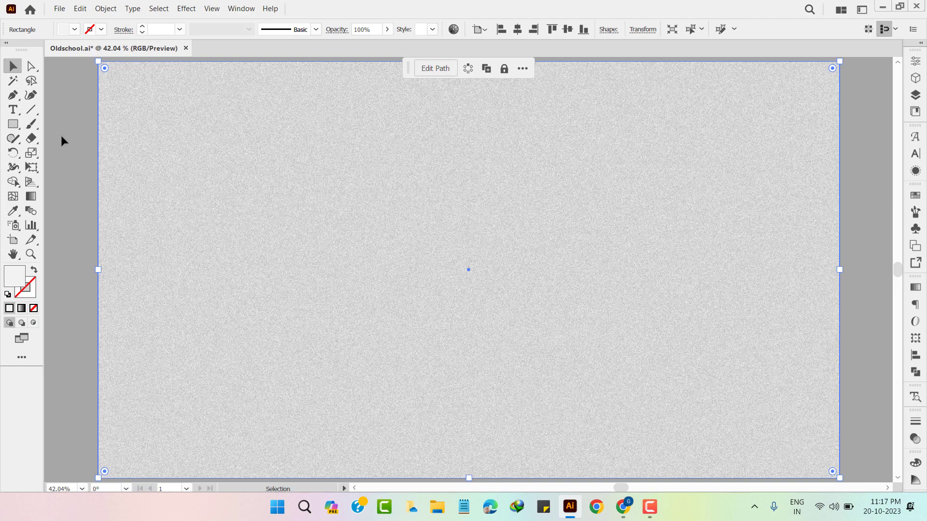
Reselect the background rectangle and lock it in place
{"action": "left_click", "coordinate": [61, 140]}
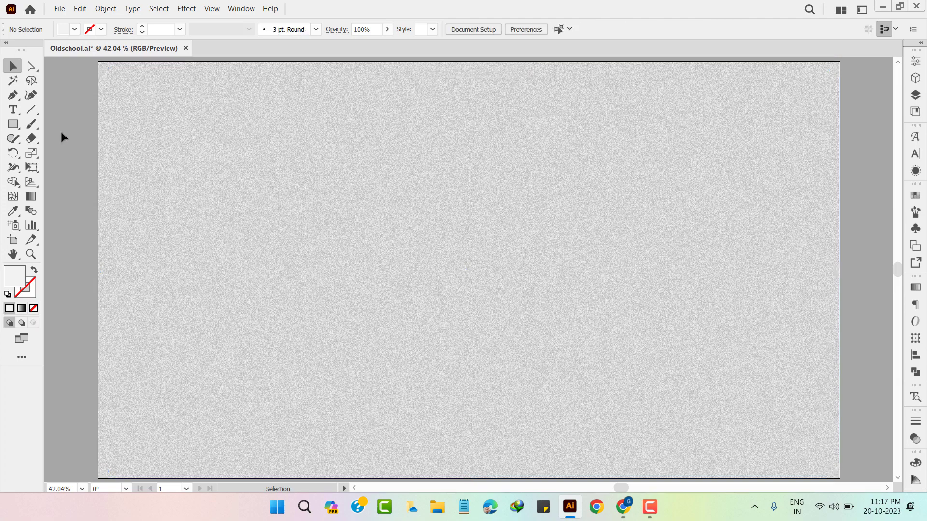
{"action": "left_click", "coordinate": [164, 145]}
{"action": "left_click", "coordinate": [105, 8]}
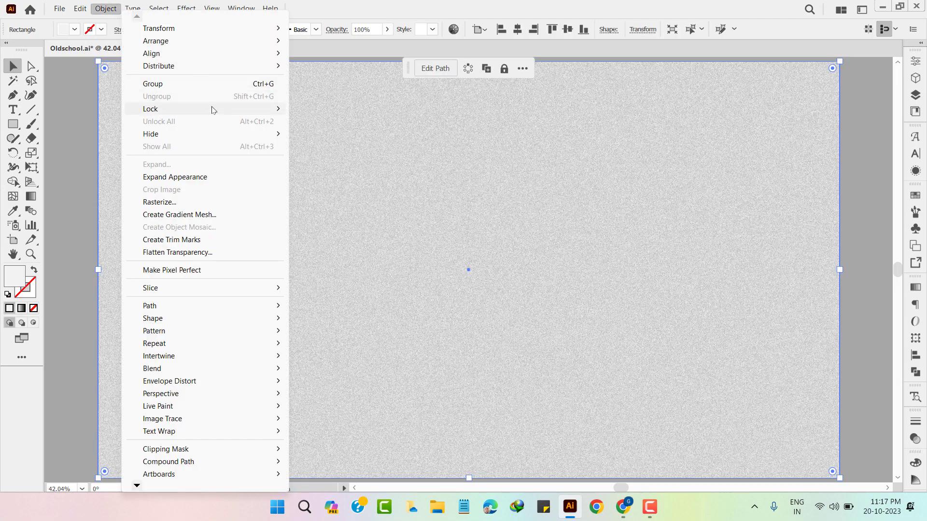
{"action": "mouse_move", "coordinate": [151, 109]}
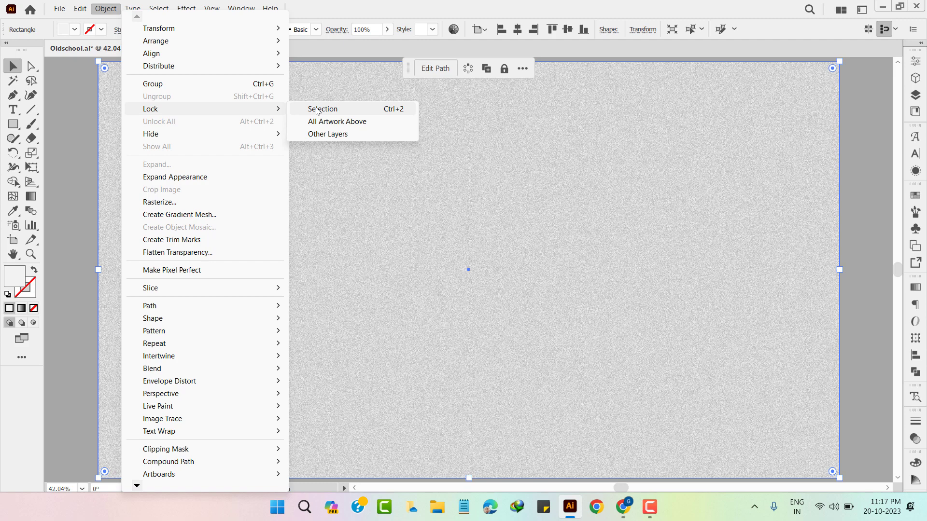
{"action": "left_click", "coordinate": [317, 109]}
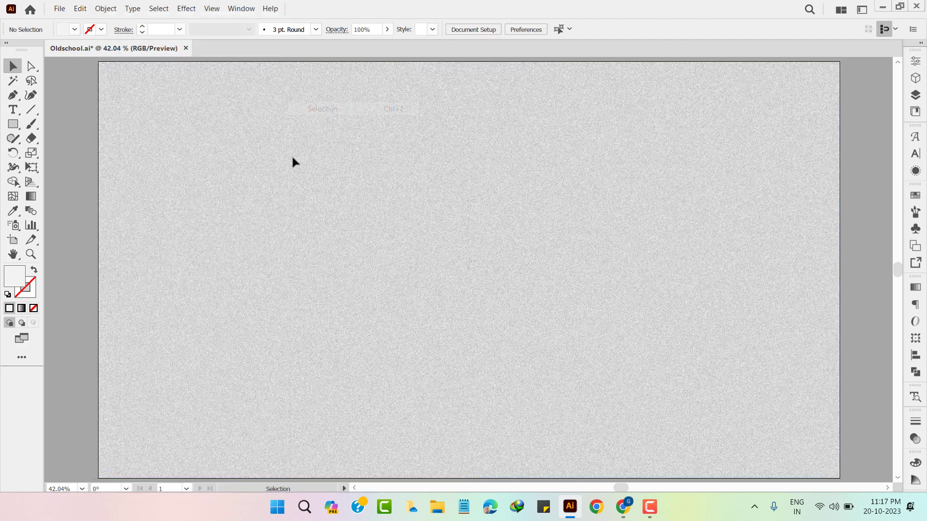
Type 'OldSchool' on the artboard, enlarge it to about 188 pt and move it to the centre
{"action": "left_click", "coordinate": [16, 112]}
{"action": "left_click", "coordinate": [309, 261]}
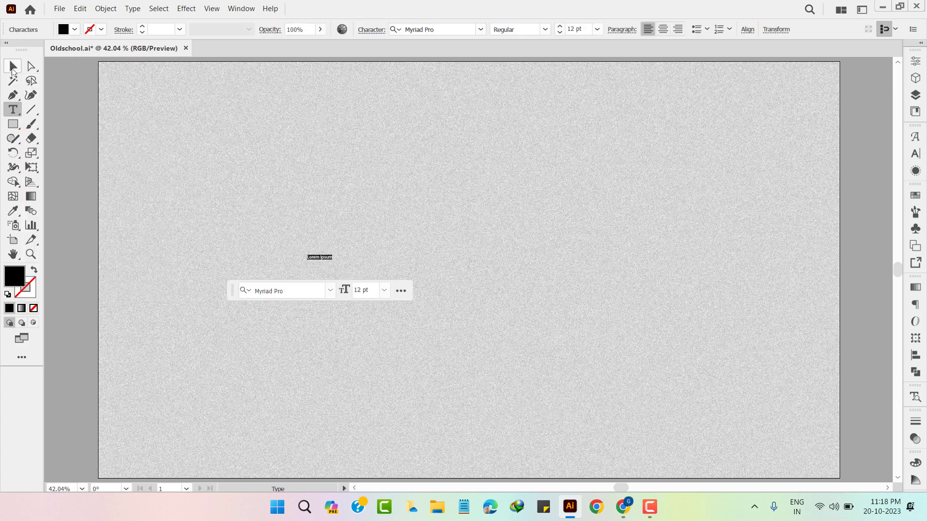
{"action": "type", "text": "Ok"}
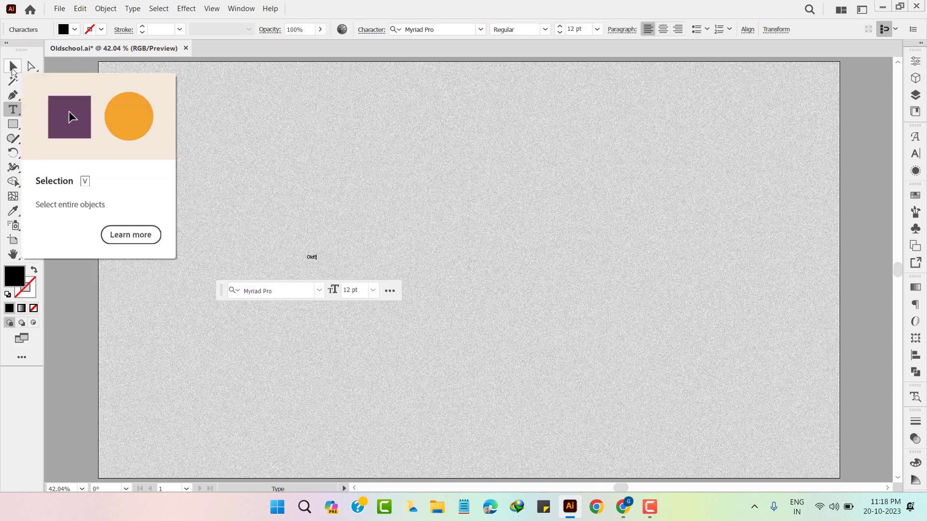
{"action": "type", "text": "chool"}
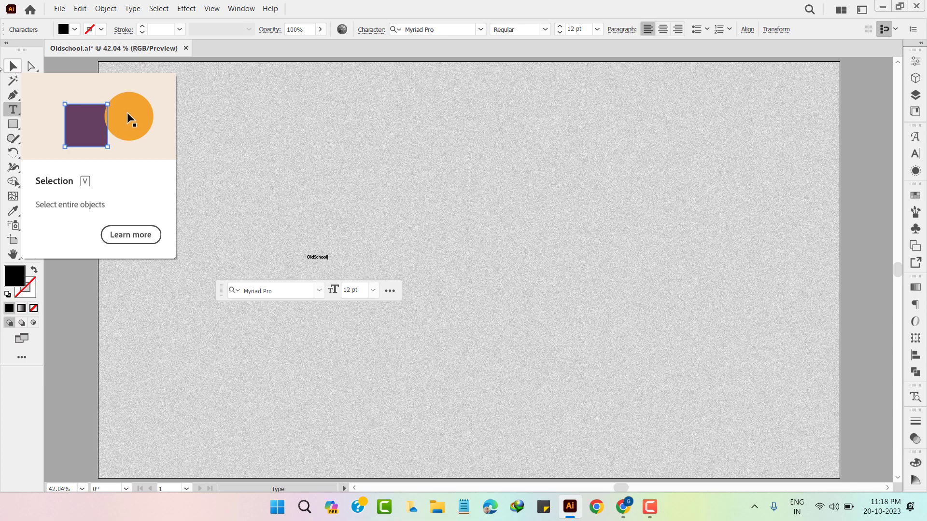
{"action": "left_click", "coordinate": [13, 66]}
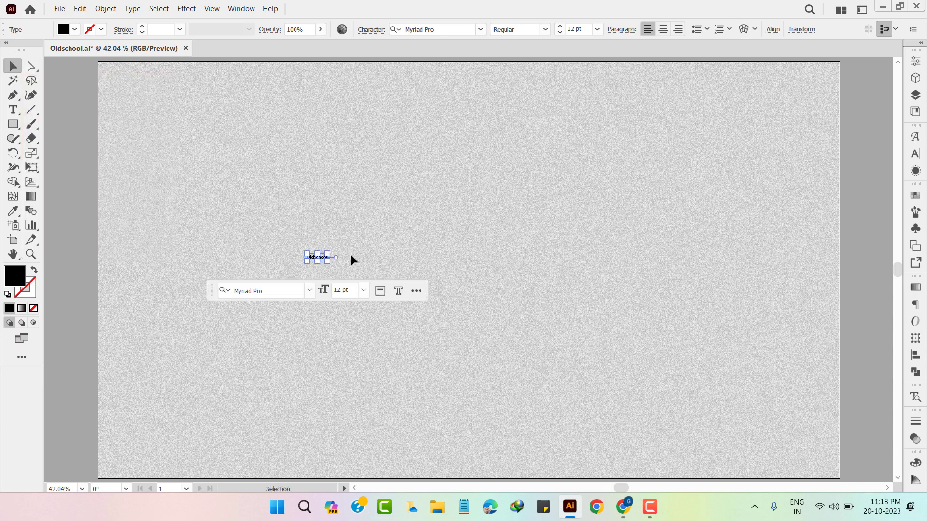
{"action": "left_click_drag", "start_coordinate": [328, 253], "coordinate": [621, 181]}
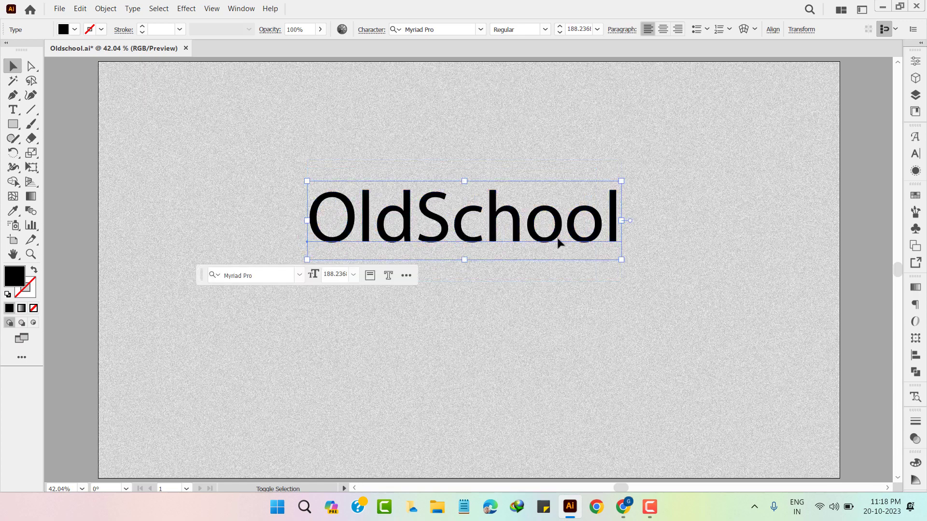
{"action": "left_click_drag", "start_coordinate": [553, 240], "coordinate": [550, 263]}
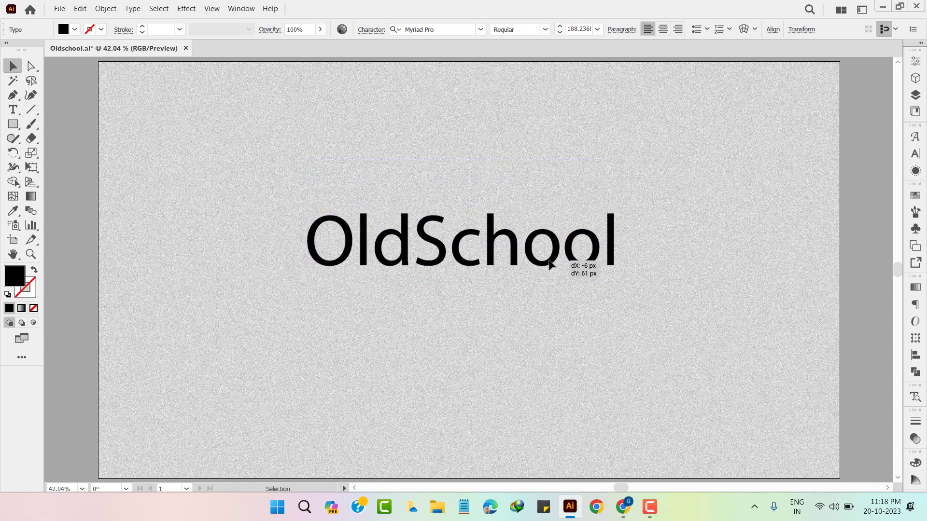
Change the OldSchool text's font to Beardsons Normal
{"action": "left_click", "coordinate": [914, 160]}
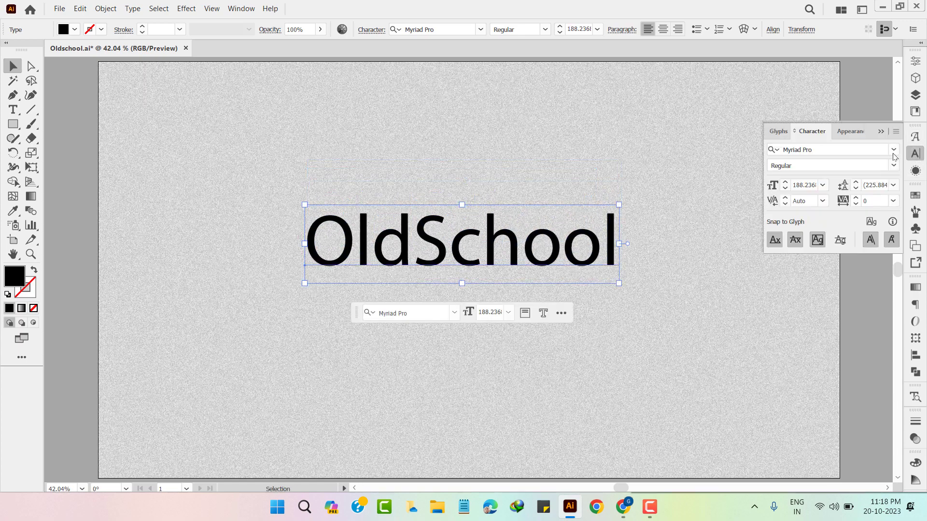
{"action": "left_click", "coordinate": [894, 149]}
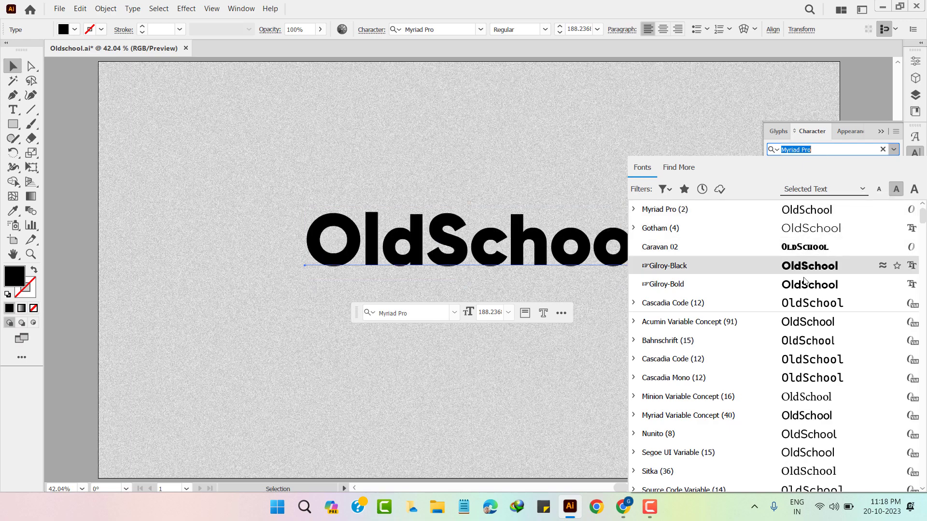
{"action": "scroll", "coordinate": [801, 271], "scroll_direction": "down", "scroll_amount": 2}
{"action": "scroll", "coordinate": [814, 309], "scroll_direction": "down", "scroll_amount": 1}
{"action": "scroll", "coordinate": [817, 324], "scroll_direction": "down", "scroll_amount": 2}
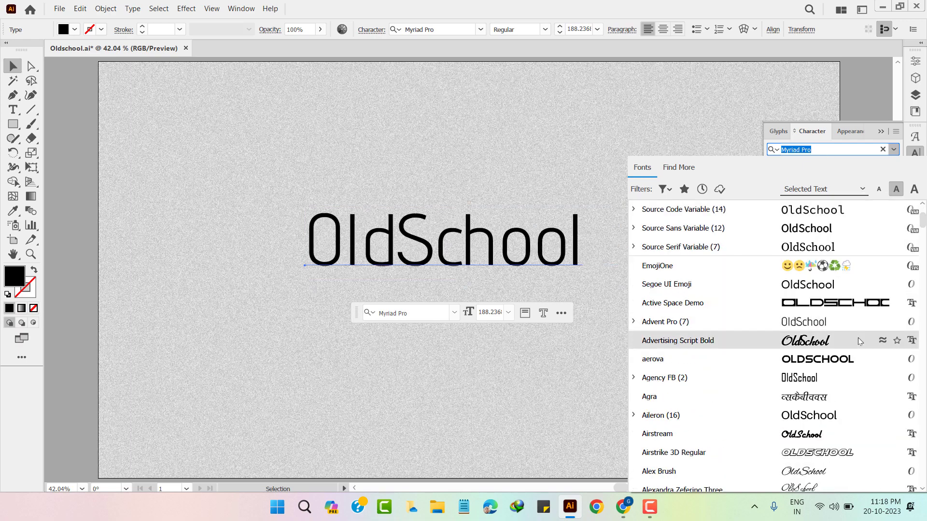
{"action": "scroll", "coordinate": [859, 337], "scroll_direction": "down", "scroll_amount": 2}
{"action": "scroll", "coordinate": [867, 375], "scroll_direction": "down", "scroll_amount": 3}
{"action": "scroll", "coordinate": [864, 367], "scroll_direction": "down", "scroll_amount": 3}
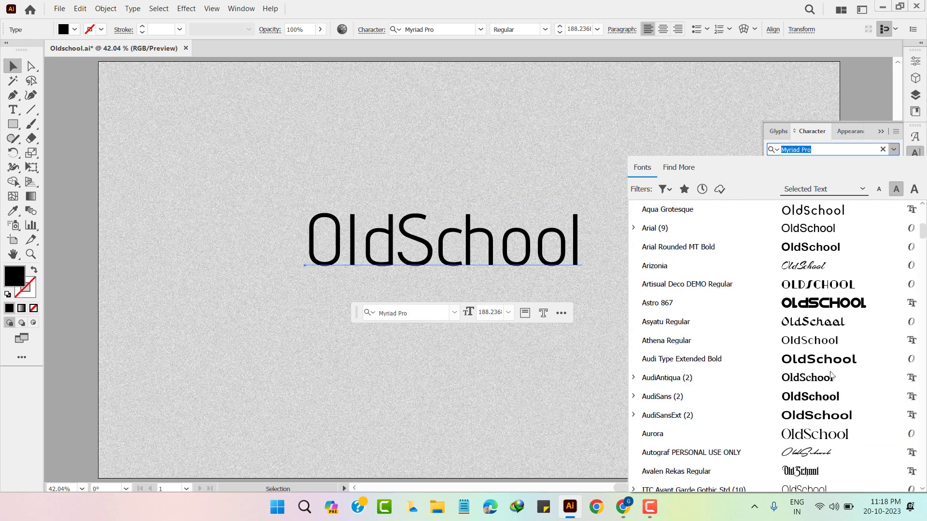
{"action": "scroll", "coordinate": [830, 343], "scroll_direction": "down", "scroll_amount": 3}
{"action": "scroll", "coordinate": [797, 324], "scroll_direction": "down", "scroll_amount": 3}
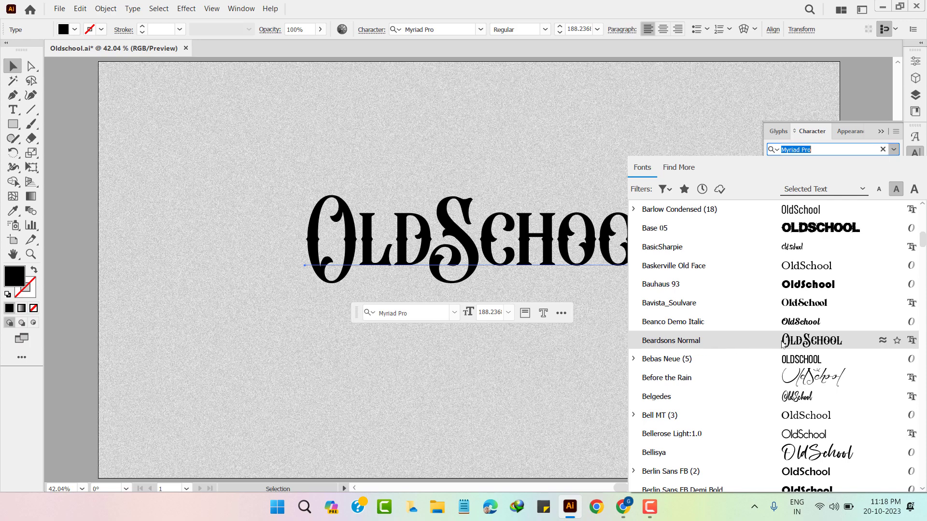
{"action": "left_click", "coordinate": [797, 344]}
Reposition OldSchool, enlarge it to about 188 pt and nudge it up slightly
{"action": "left_click", "coordinate": [743, 338]}
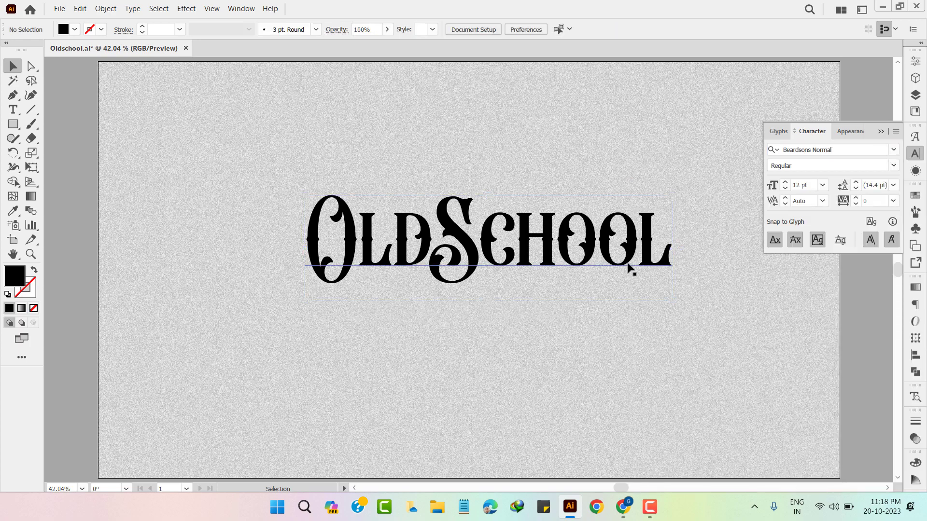
{"action": "left_click_drag", "start_coordinate": [633, 256], "coordinate": [602, 286]}
{"action": "left_click_drag", "start_coordinate": [642, 327], "coordinate": [686, 356]}
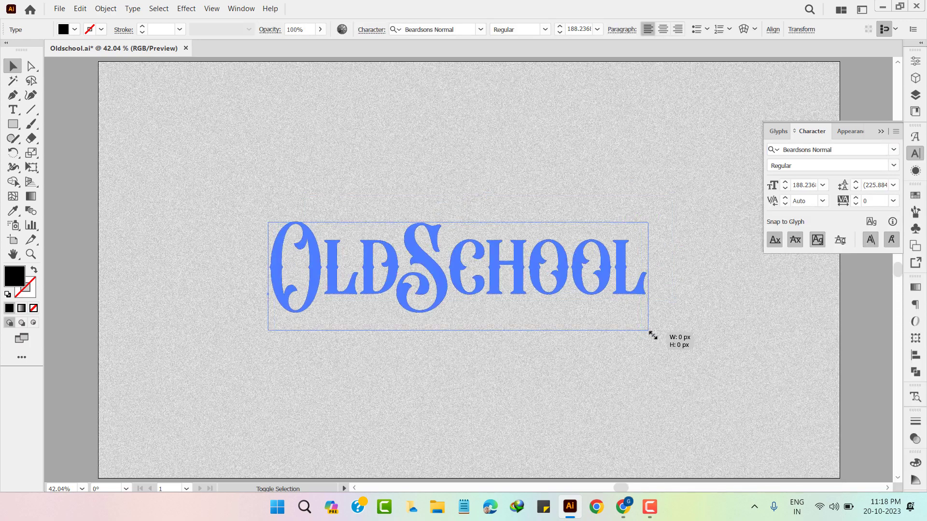
{"action": "left_click", "coordinate": [706, 391]}
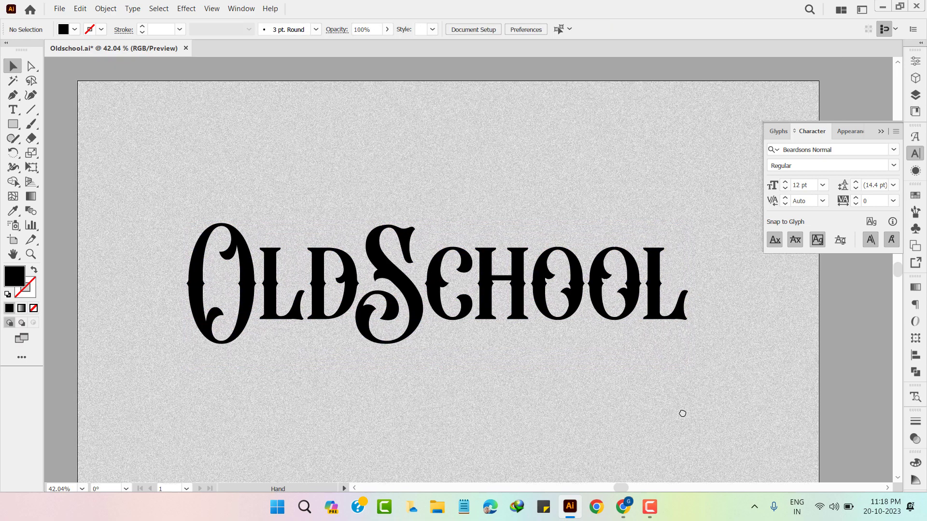
{"action": "left_click_drag", "start_coordinate": [706, 387], "coordinate": [682, 388]}
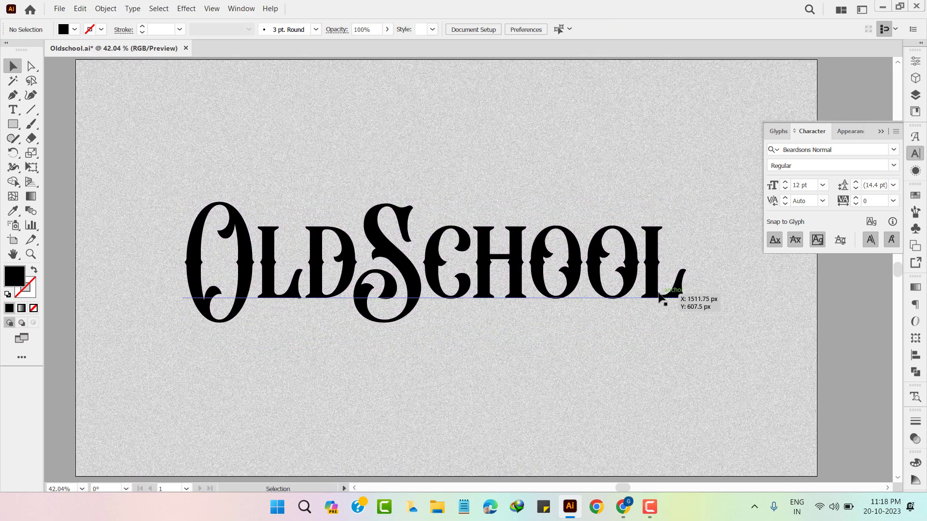
{"action": "left_click_drag", "start_coordinate": [657, 290], "coordinate": [658, 283]}
{"action": "left_click", "coordinate": [700, 367]}
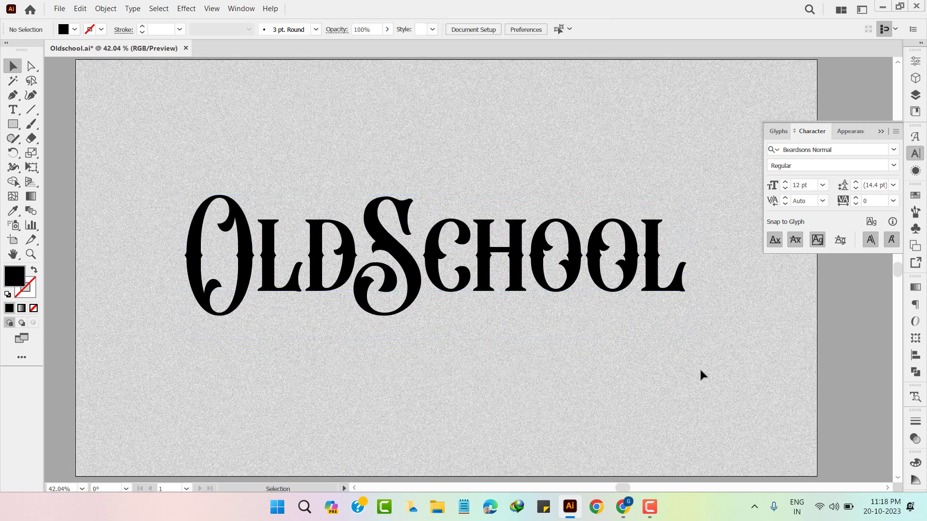
Remove OldSchool's type fill and add a new fill in the Appearance panel
{"action": "left_click", "coordinate": [380, 201]}
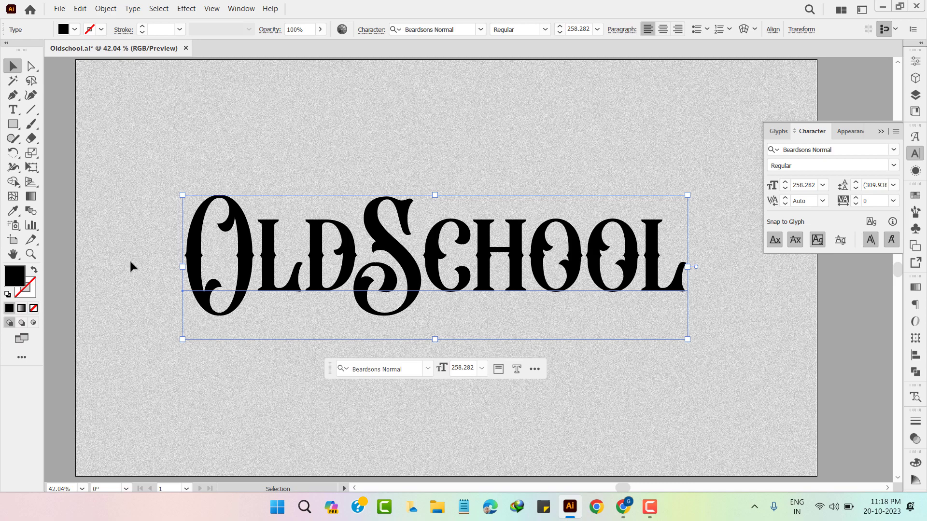
{"action": "left_click", "coordinate": [34, 309]}
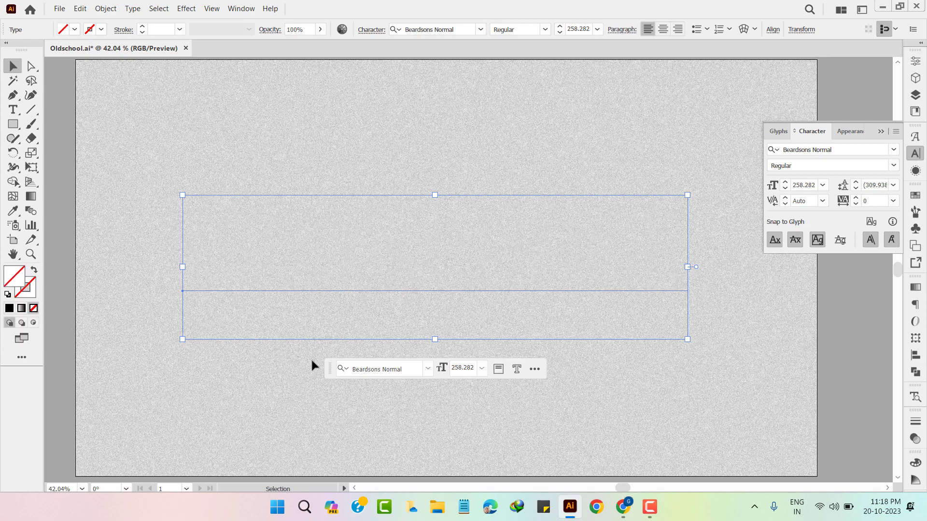
{"action": "left_click", "coordinate": [916, 171]}
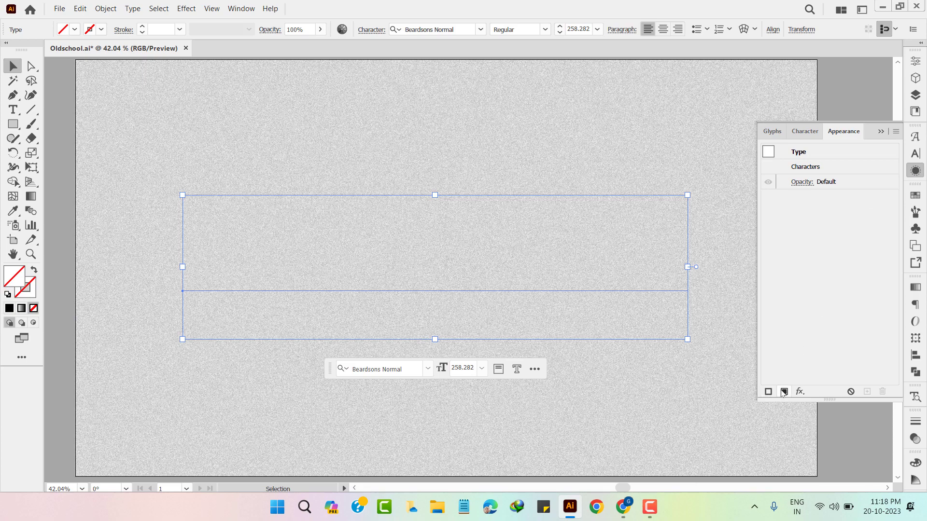
{"action": "left_click", "coordinate": [784, 392]}
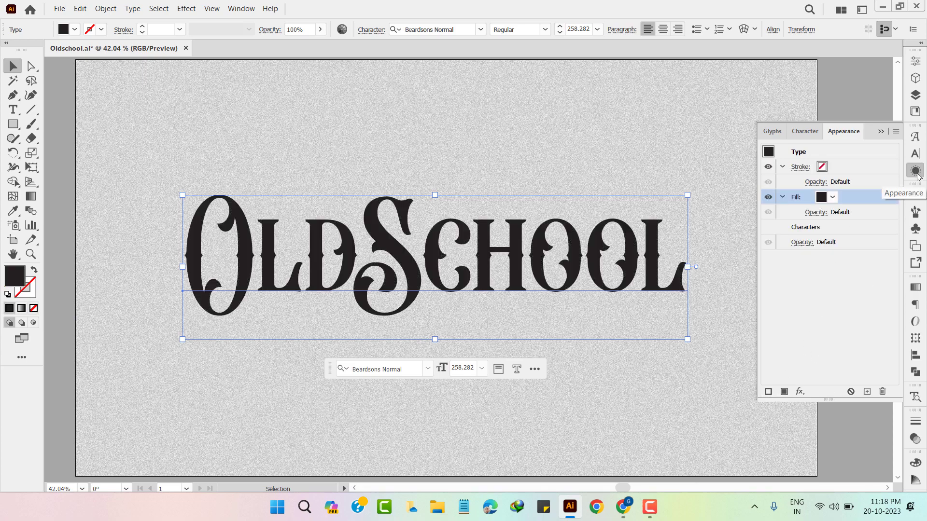
Set the new appearance fill to a light grey swatch
{"action": "left_click", "coordinate": [241, 9]}
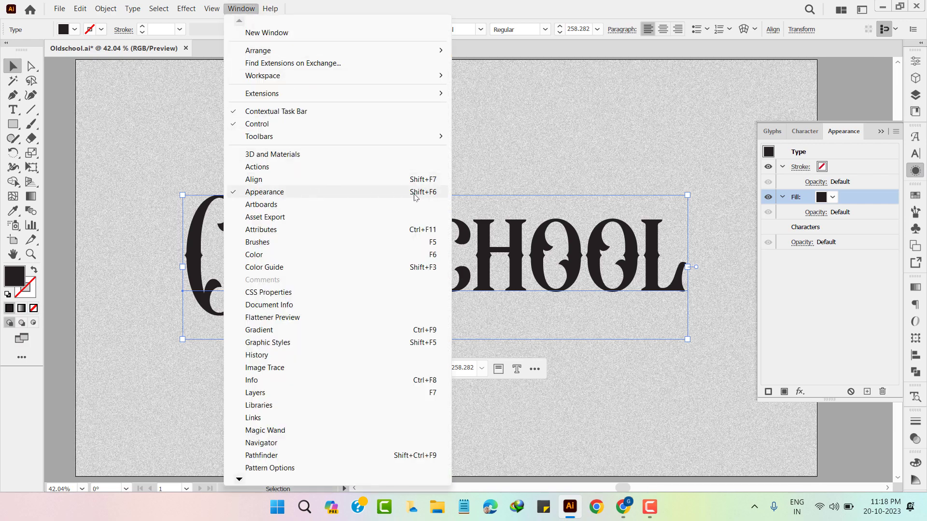
{"action": "left_click", "coordinate": [479, 166]}
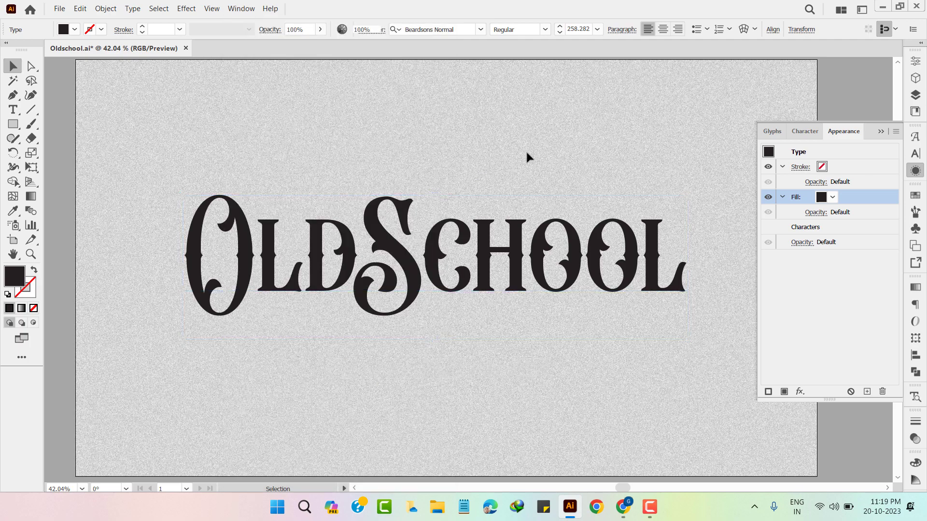
{"action": "left_click", "coordinate": [916, 170]}
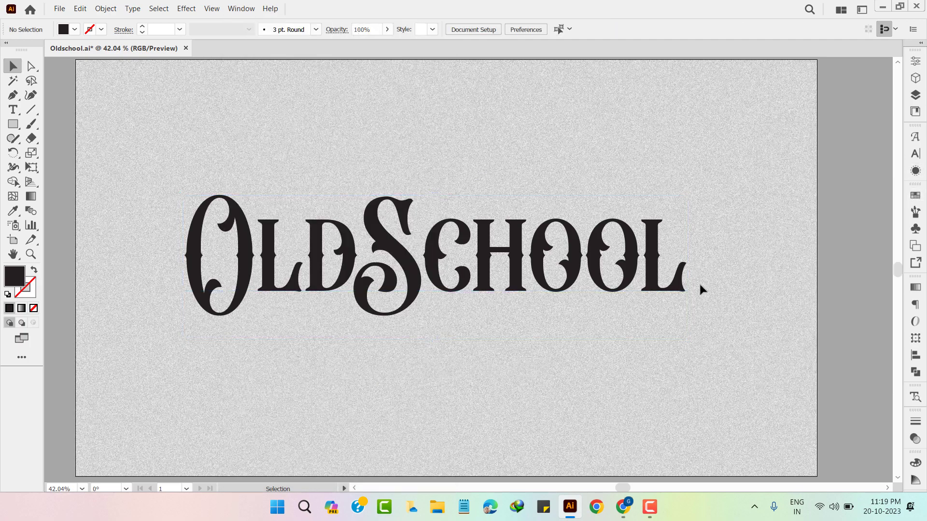
{"action": "left_click", "coordinate": [658, 269]}
{"action": "left_click", "coordinate": [916, 171]}
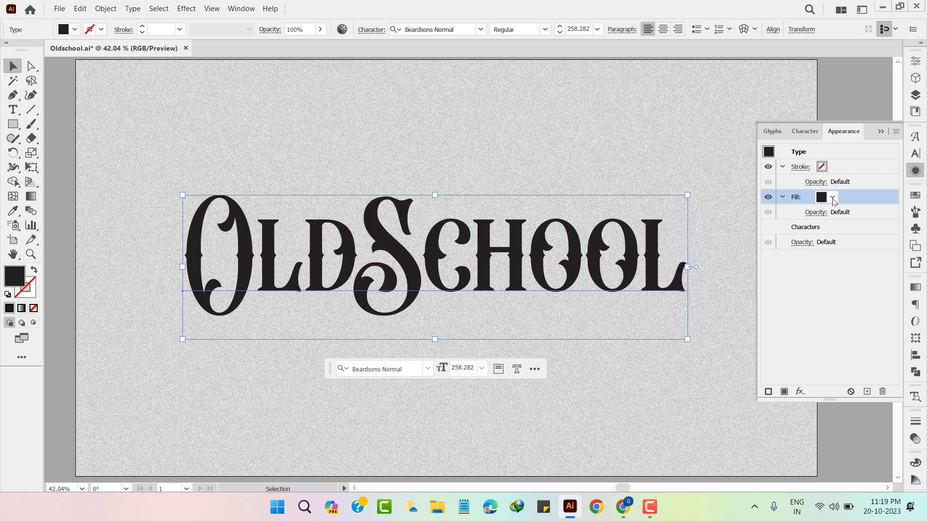
{"action": "left_click", "coordinate": [831, 195]}
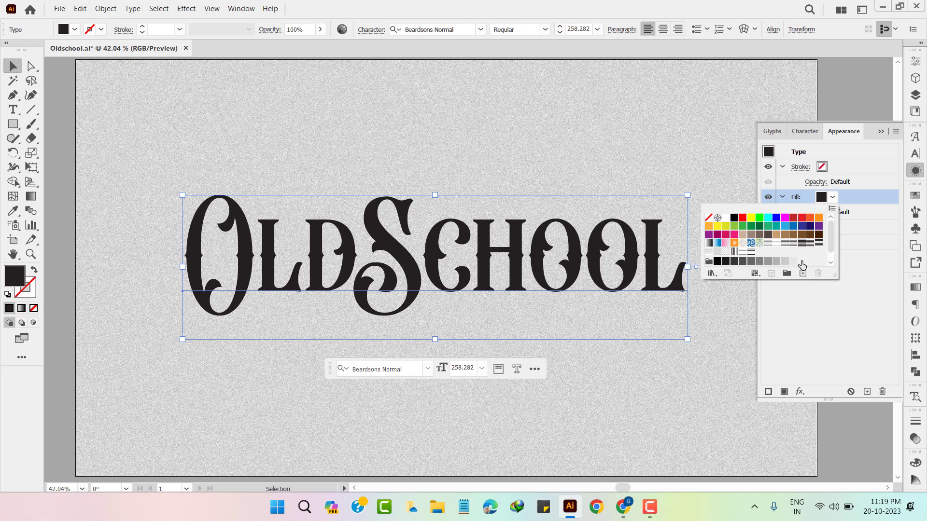
{"action": "left_click", "coordinate": [801, 263]}
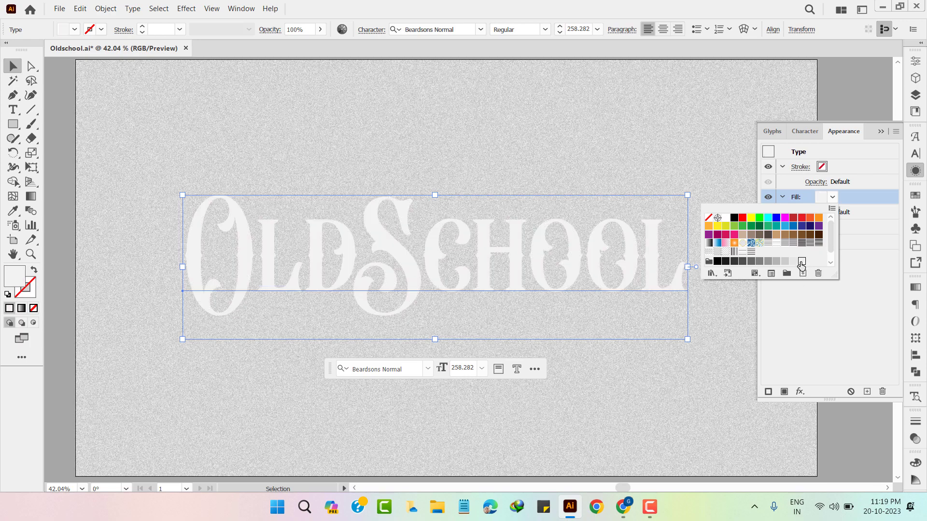
{"action": "left_click", "coordinate": [857, 198]}
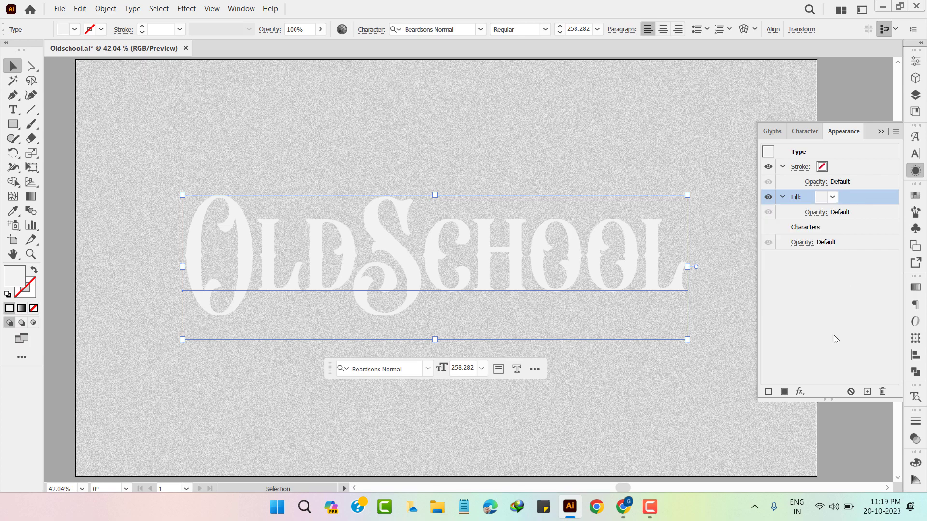
Add a second appearance fill and make it dark grey
{"action": "left_click", "coordinate": [784, 392]}
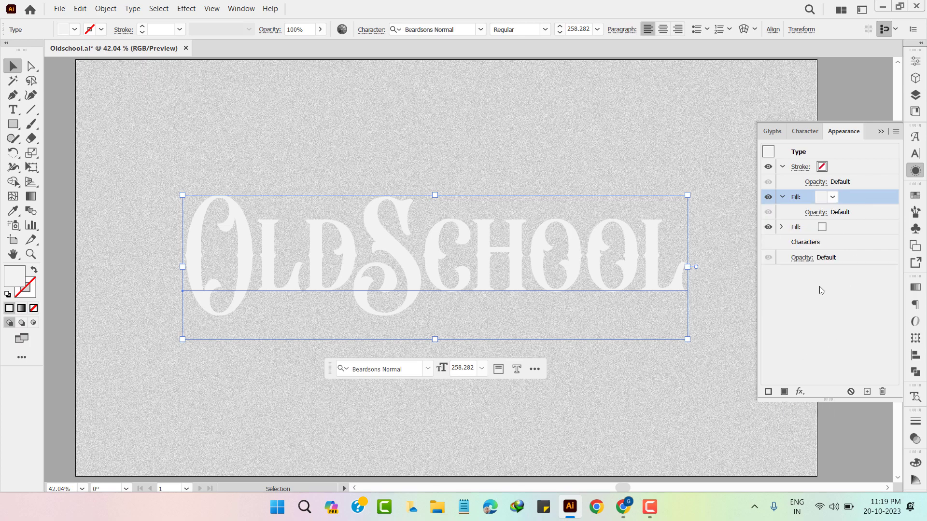
{"action": "left_click", "coordinate": [834, 231]}
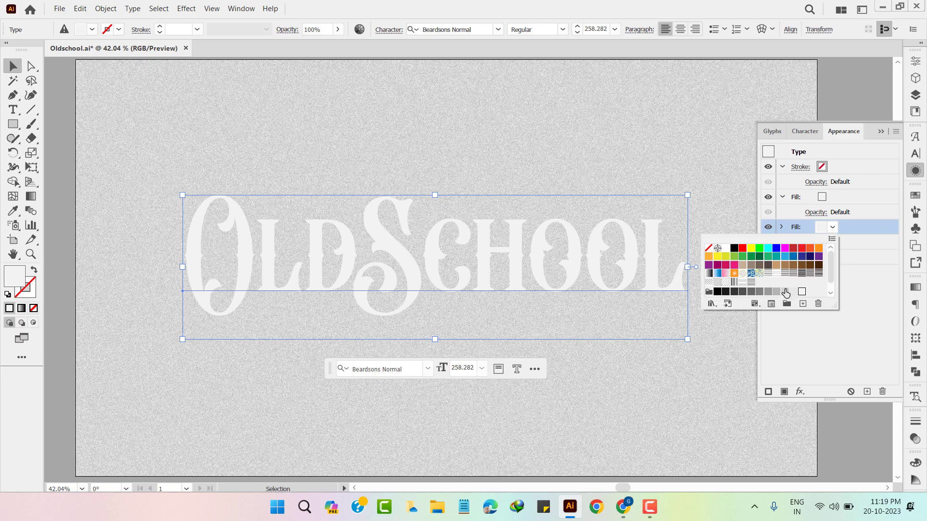
{"action": "left_click", "coordinate": [743, 292]}
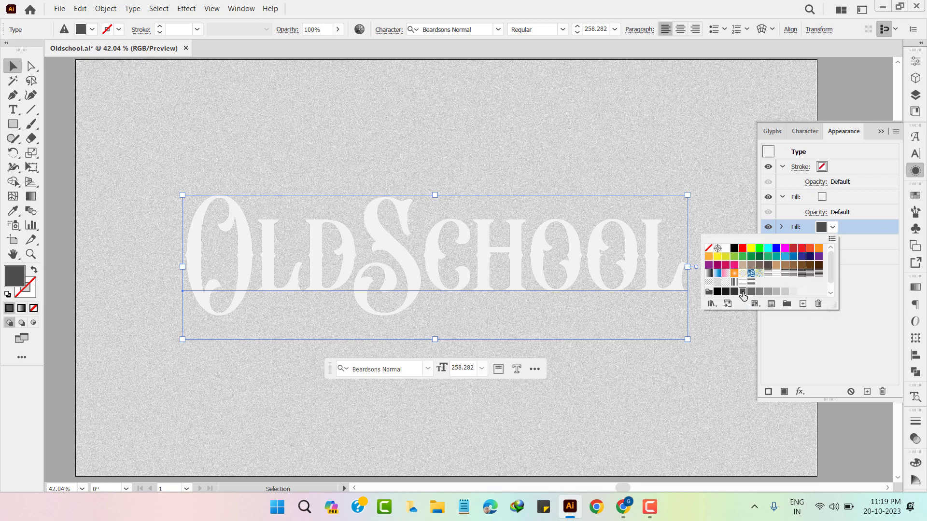
{"action": "left_click", "coordinate": [859, 223]}
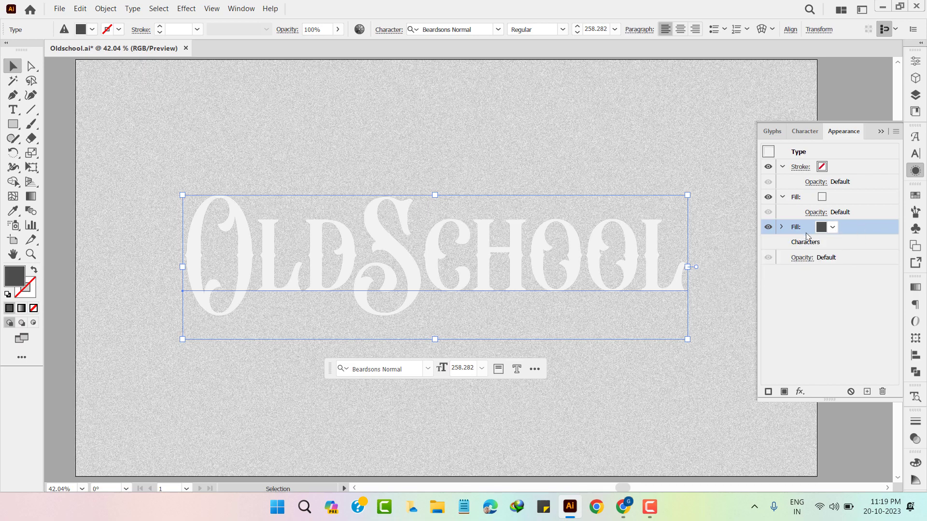
Give the dark fill an Offset Path of 10 px with Round joins
{"action": "left_click", "coordinate": [800, 392]}
{"action": "mouse_move", "coordinate": [821, 171]}
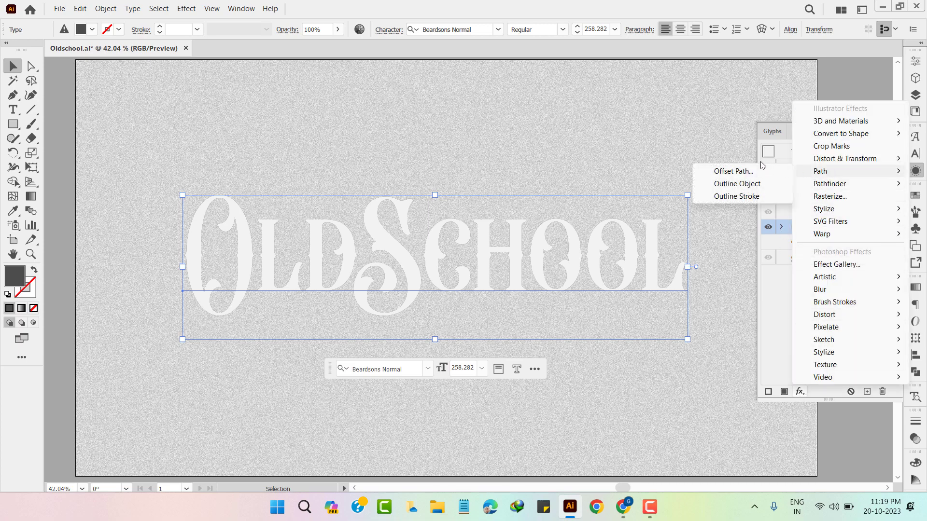
{"action": "left_click", "coordinate": [752, 172]}
{"action": "left_click_drag", "start_coordinate": [672, 179], "coordinate": [696, 50]}
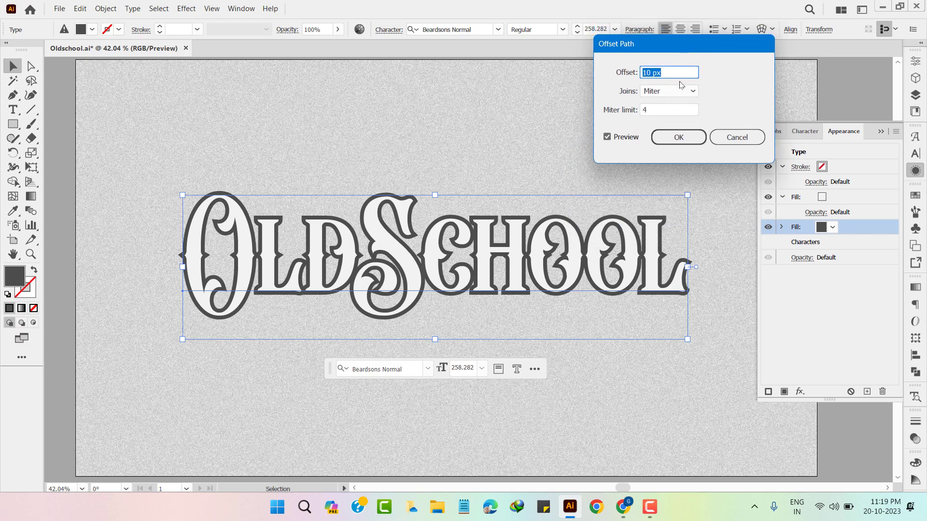
{"action": "left_click", "coordinate": [685, 96]}
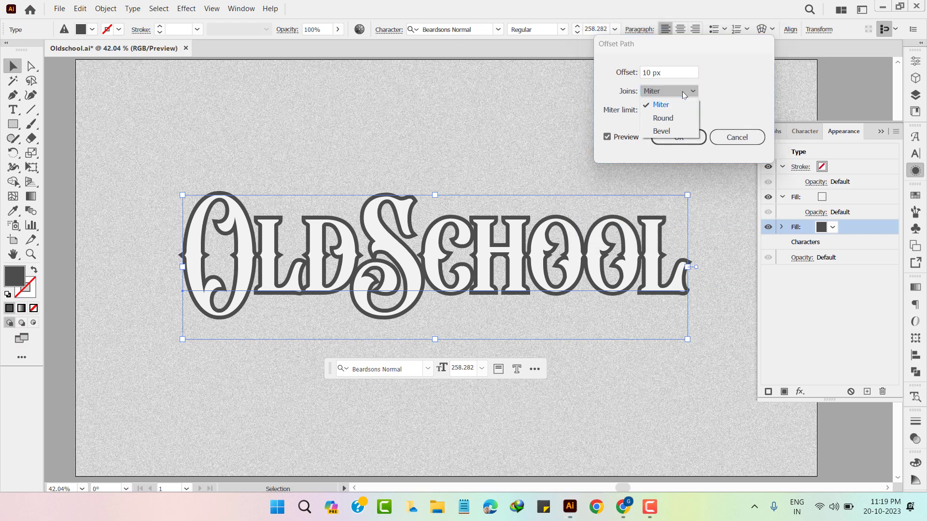
{"action": "left_click", "coordinate": [675, 118]}
{"action": "left_click", "coordinate": [684, 134]}
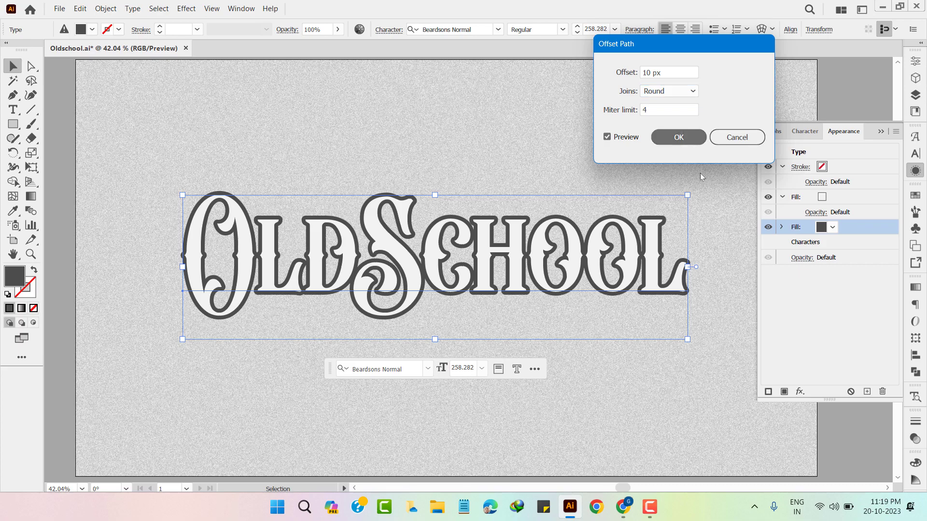
{"action": "left_click", "coordinate": [705, 170]}
Zoom in and try a 1 px horizontal and vertical Transform effect, then cancel it
{"action": "left_click", "coordinate": [30, 255]}
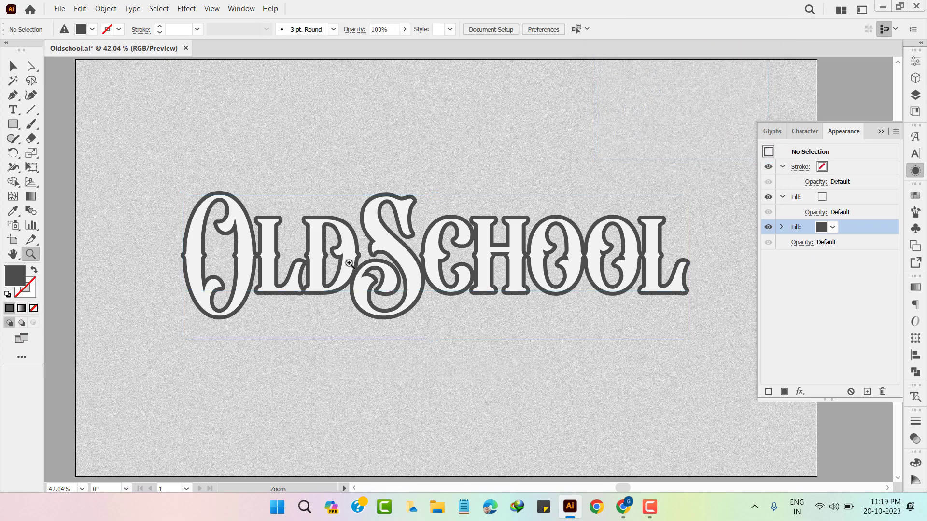
{"action": "mouse_move", "coordinate": [440, 263]}
{"action": "left_mouse_down"}
{"action": "mouse_move", "coordinate": [471, 285]}
{"action": "mouse_move", "coordinate": [466, 293]}
{"action": "left_mouse_up"}
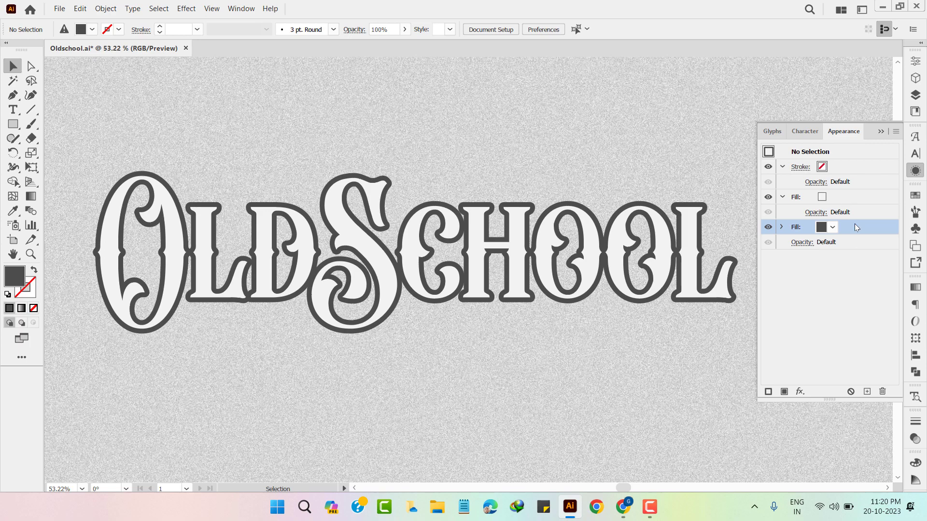
{"action": "left_click", "coordinate": [800, 392]}
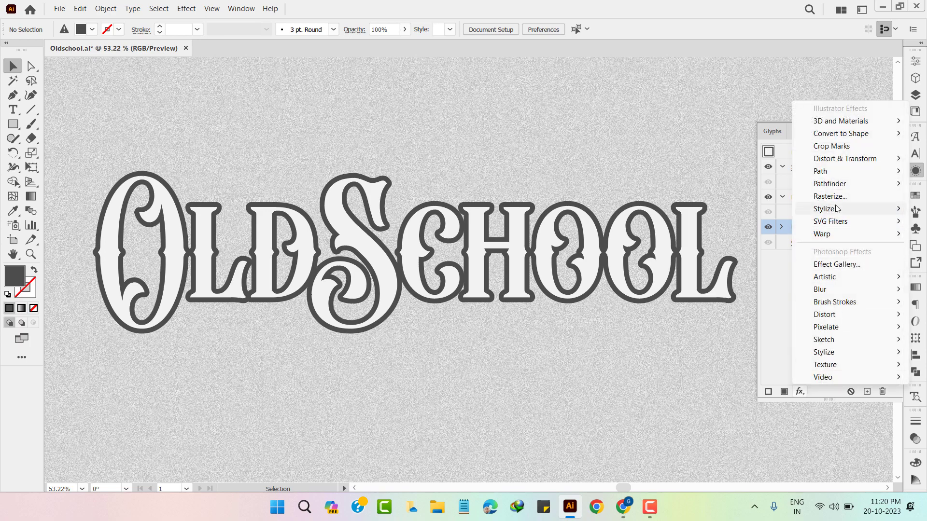
{"action": "mouse_move", "coordinate": [844, 158]}
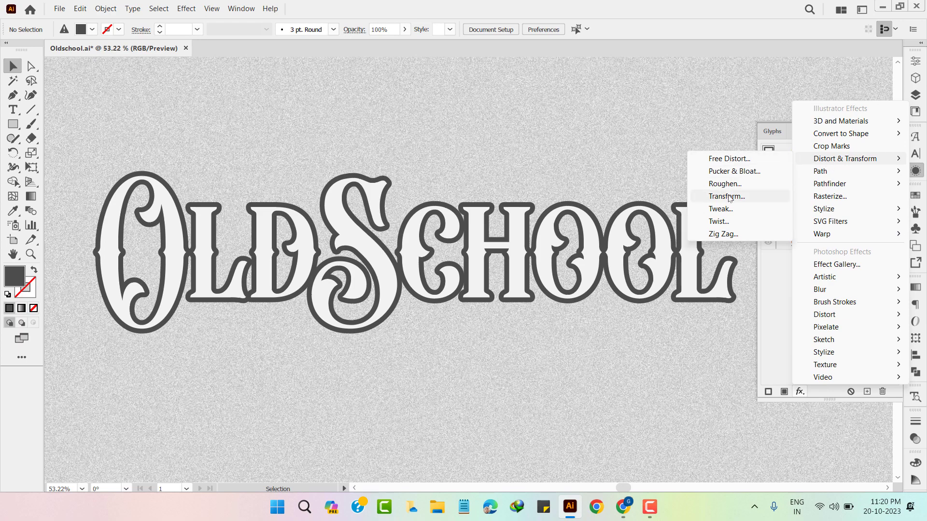
{"action": "left_click", "coordinate": [728, 196]}
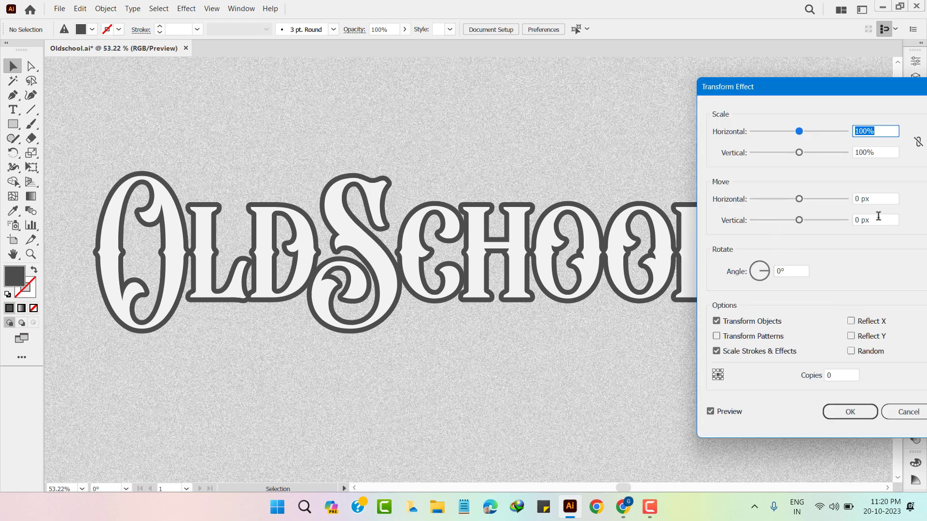
{"action": "left_click", "coordinate": [875, 218]}
{"action": "type", "text": "1"}
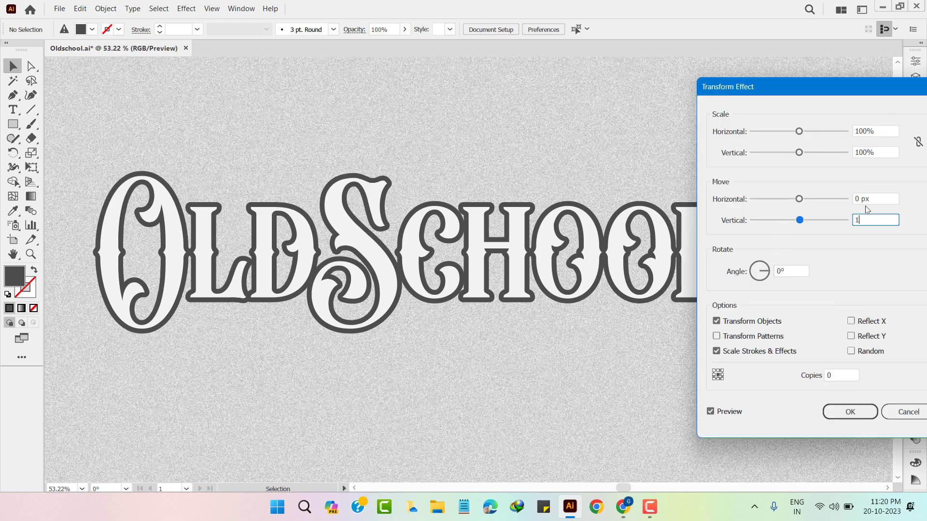
{"action": "left_click", "coordinate": [878, 196]}
{"action": "type", "text": "1"}
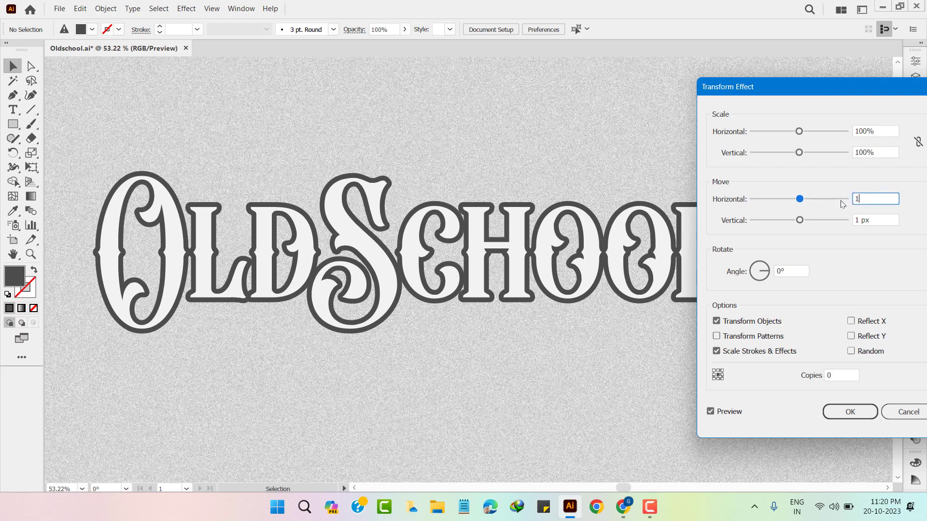
{"action": "left_click", "coordinate": [840, 375]}
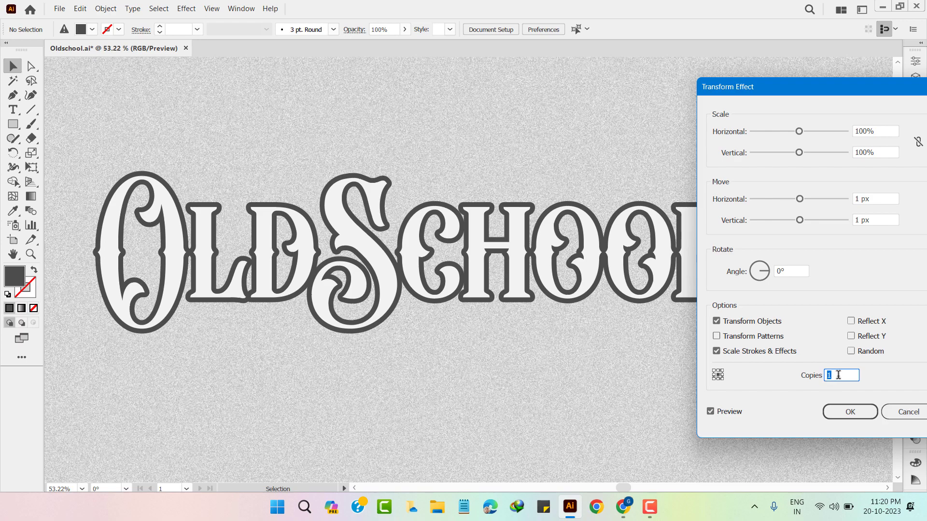
{"action": "left_click", "coordinate": [893, 412]}
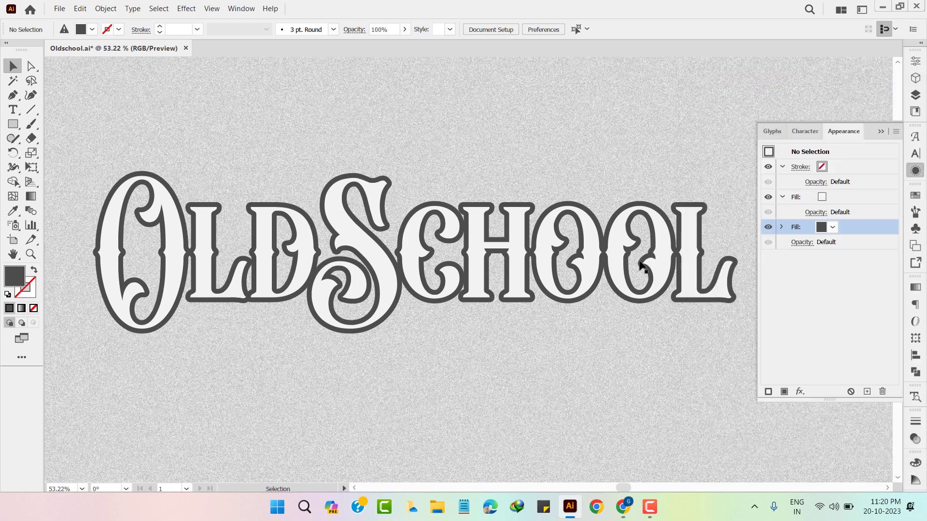
Add a Transform effect to the text moving 1 px horizontally and 1 px vertically
{"action": "left_click", "coordinate": [622, 270]}
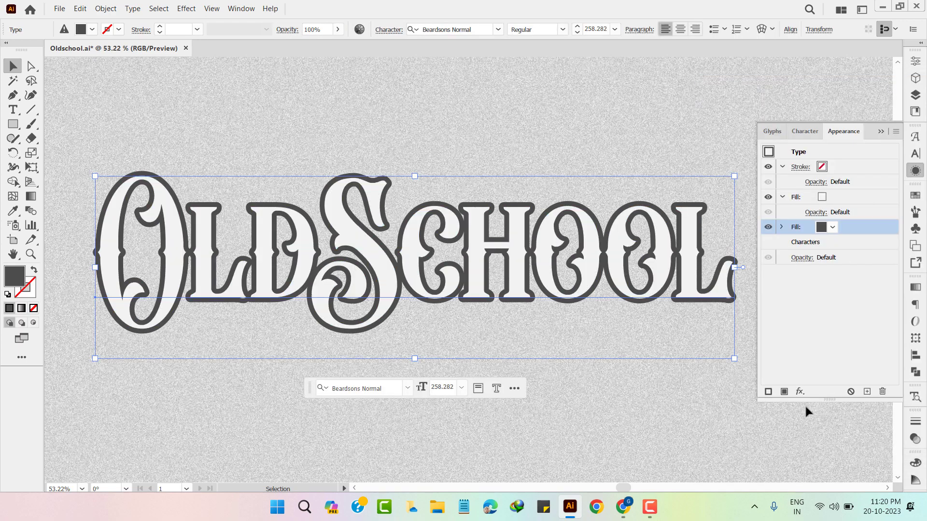
{"action": "left_click", "coordinate": [799, 392]}
{"action": "mouse_move", "coordinate": [844, 159]}
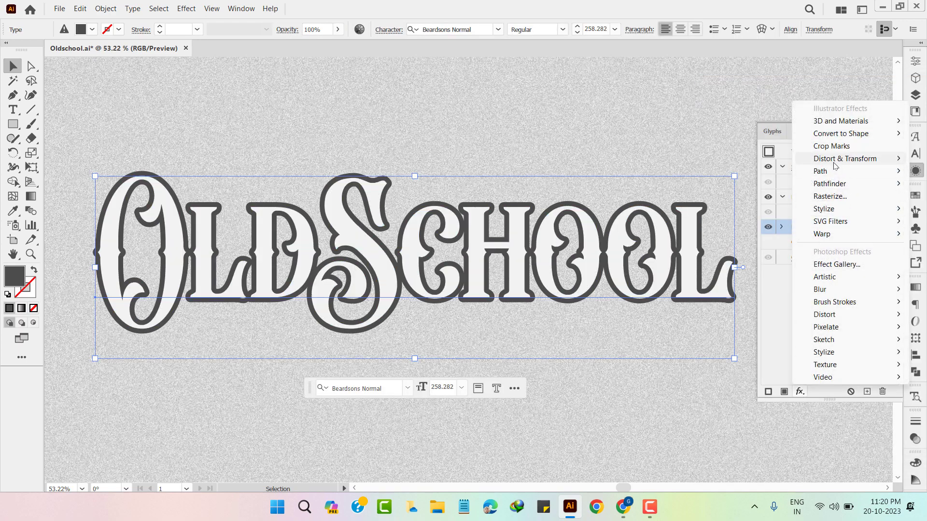
{"action": "left_click", "coordinate": [746, 196]}
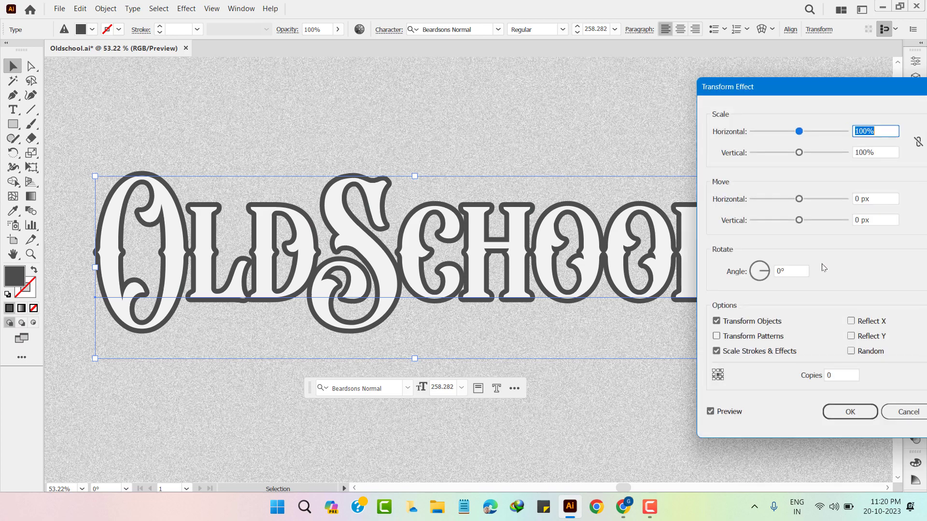
{"action": "left_click", "coordinate": [880, 200]}
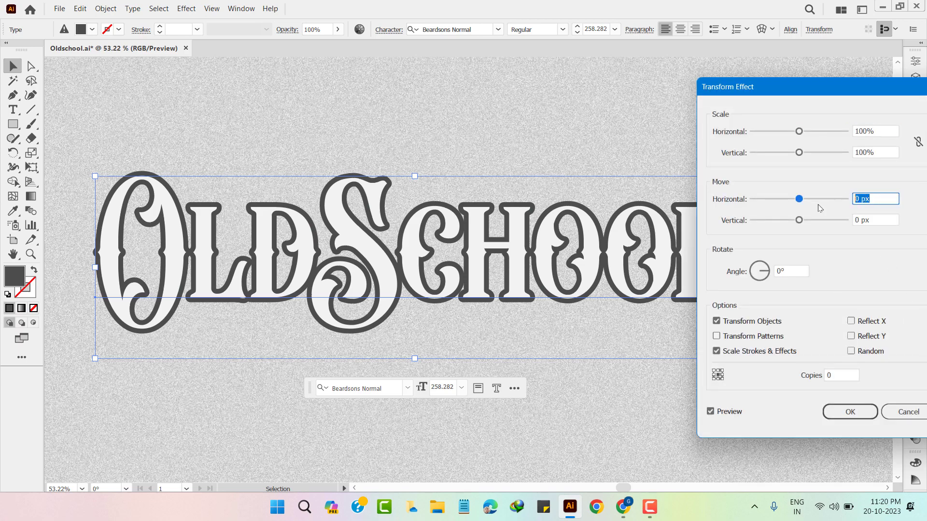
{"action": "type", "text": "1"}
{"action": "key", "text": "Tab"}
{"action": "type", "text": "1"}
Set the Transform copies to 25 and apply the extruded shadow
{"action": "left_click", "coordinate": [840, 375]}
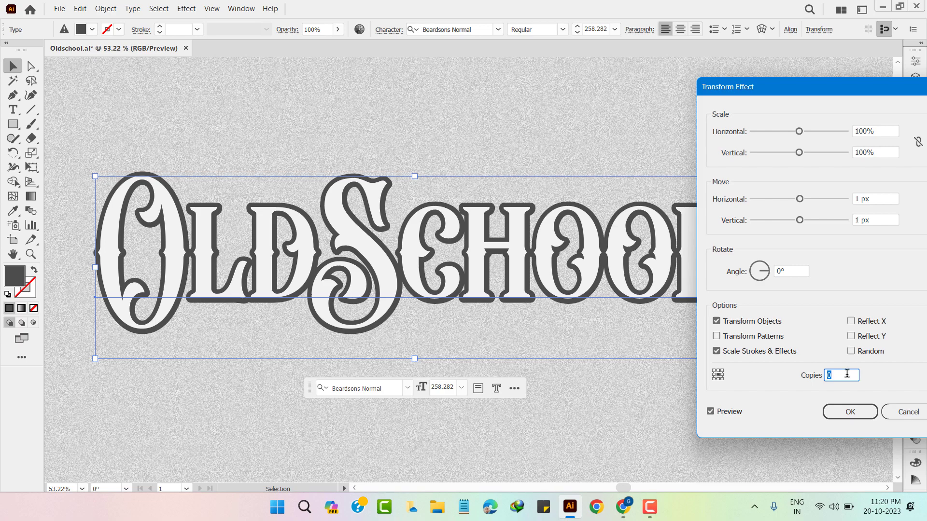
{"action": "key", "text": "Up"}
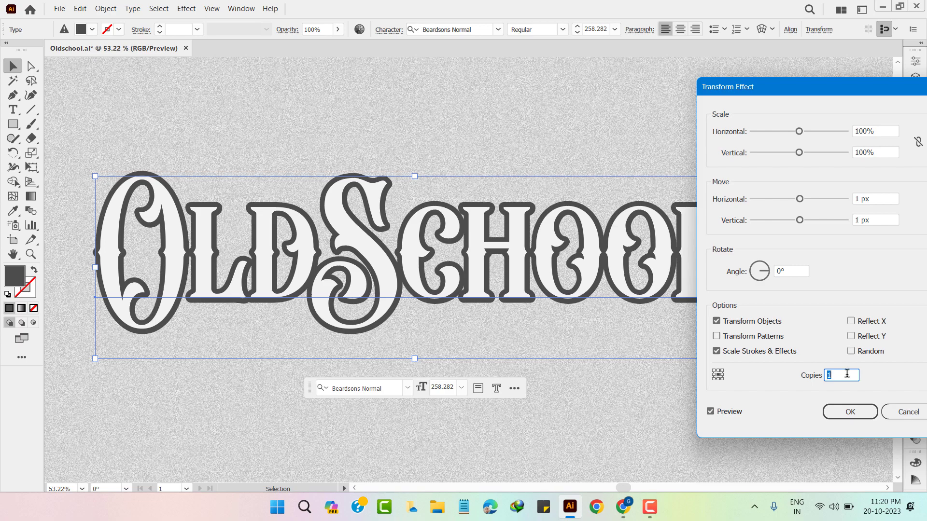
{"action": "key", "text": "Up"}
{"action": "key", "text": "Up"}
{"action": "key", "text": "Up"}
{"action": "key", "text": "Up"}
{"action": "key", "text": "Up"}
{"action": "key", "text": "Up"}
{"action": "key", "text": "Up"}
{"action": "key", "text": "Up"}
{"action": "key", "text": "Up"}
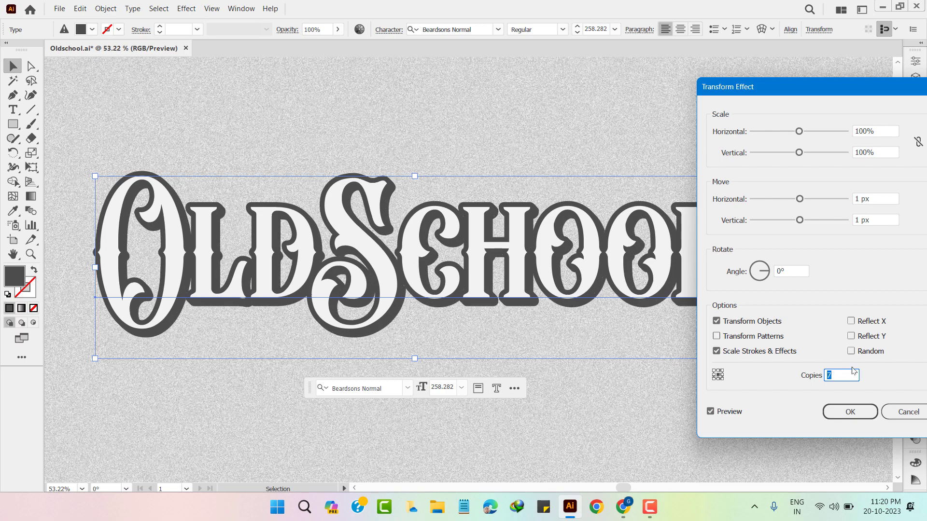
{"action": "key", "text": "Up"}
{"action": "key", "text": "Up"}
{"action": "key", "text": "Up"}
{"action": "key", "text": "Up"}
{"action": "key", "text": "Up"}
{"action": "key", "text": "Up"}
{"action": "key", "text": "Up"}
{"action": "key", "text": "Up"}
{"action": "key", "text": "Up"}
{"action": "key", "text": "Up"}
{"action": "key", "text": "Up"}
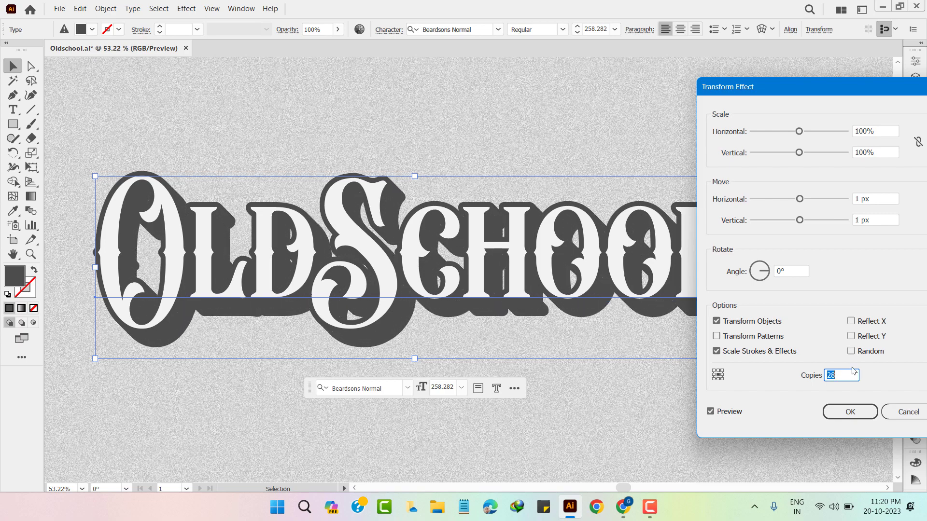
{"action": "key", "text": "Down"}
{"action": "key", "text": "Down"}
{"action": "key", "text": "Down"}
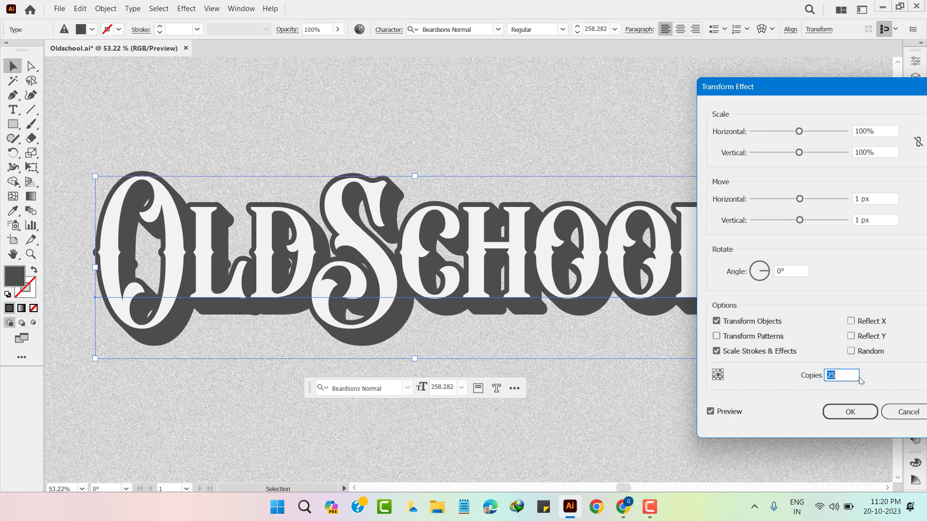
{"action": "key", "text": "Up"}
{"action": "key", "text": "Up"}
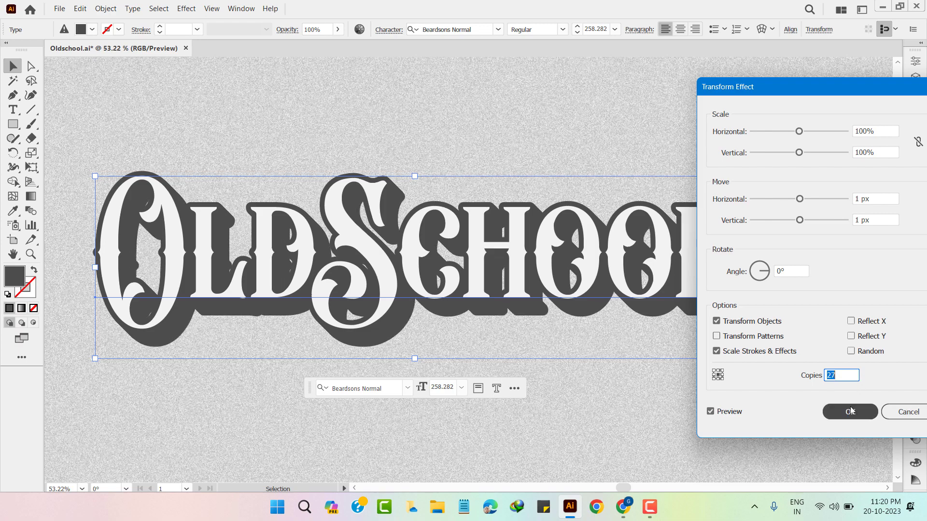
{"action": "key", "text": "Up"}
{"action": "key", "text": "Up"}
{"action": "key", "text": "Up"}
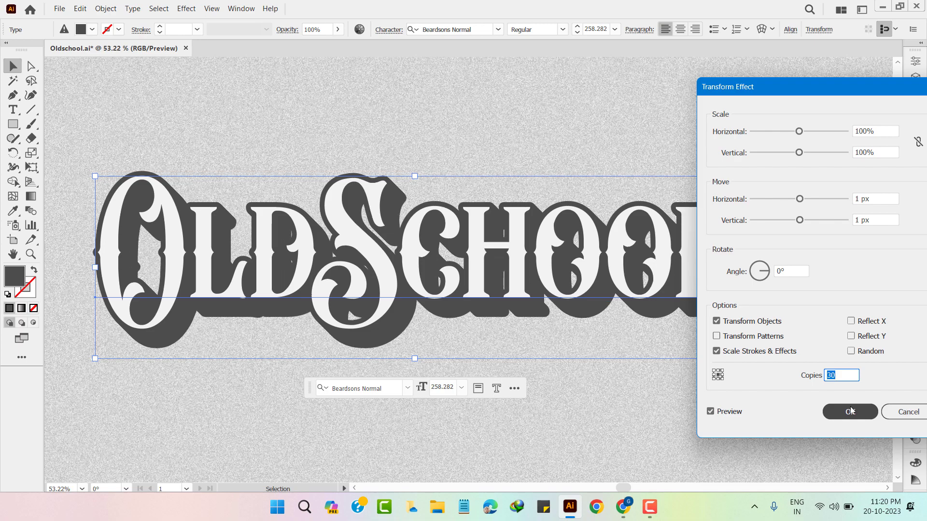
{"action": "key", "text": "Down"}
{"action": "key", "text": "Down"}
{"action": "key", "text": "Down"}
{"action": "key", "text": "Down"}
{"action": "key", "text": "Down"}
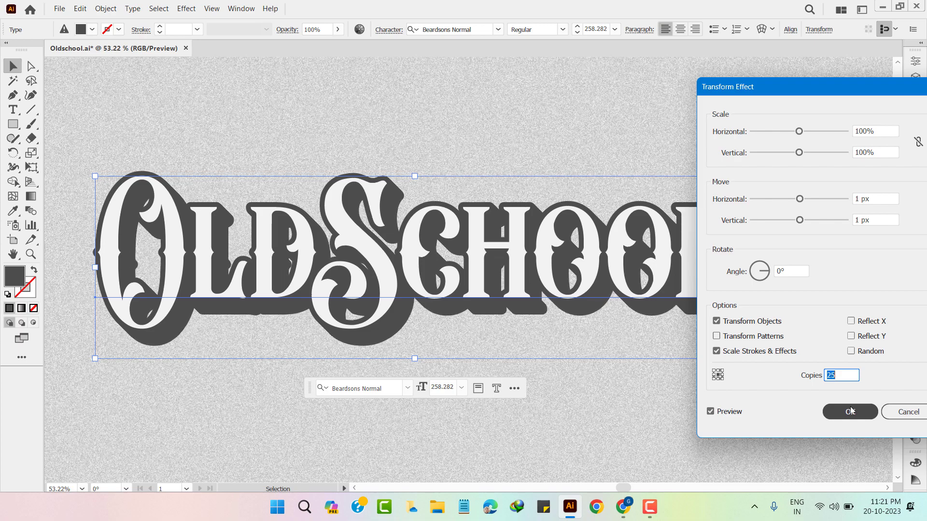
{"action": "key", "text": "Down"}
{"action": "key", "text": "Up"}
{"action": "left_click", "coordinate": [850, 412]}
{"action": "left_click", "coordinate": [640, 407]}
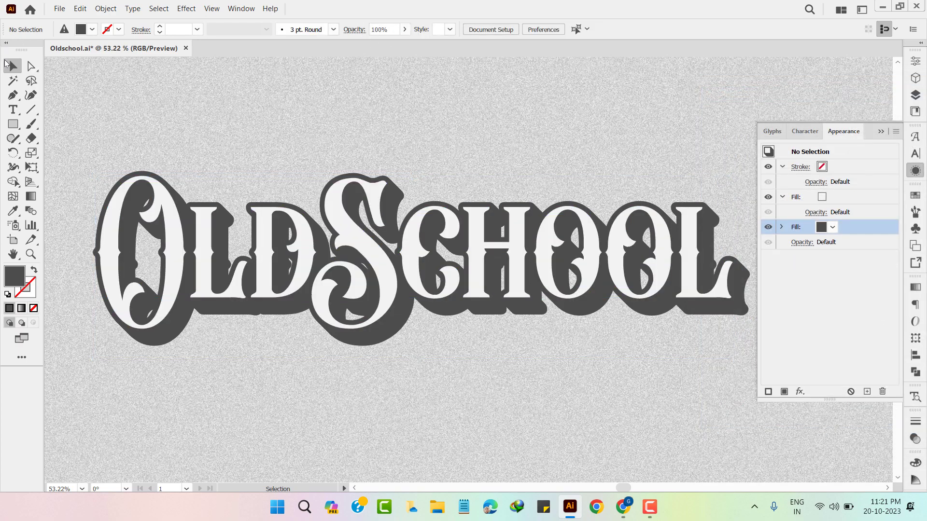
{"action": "left_click", "coordinate": [513, 276]}
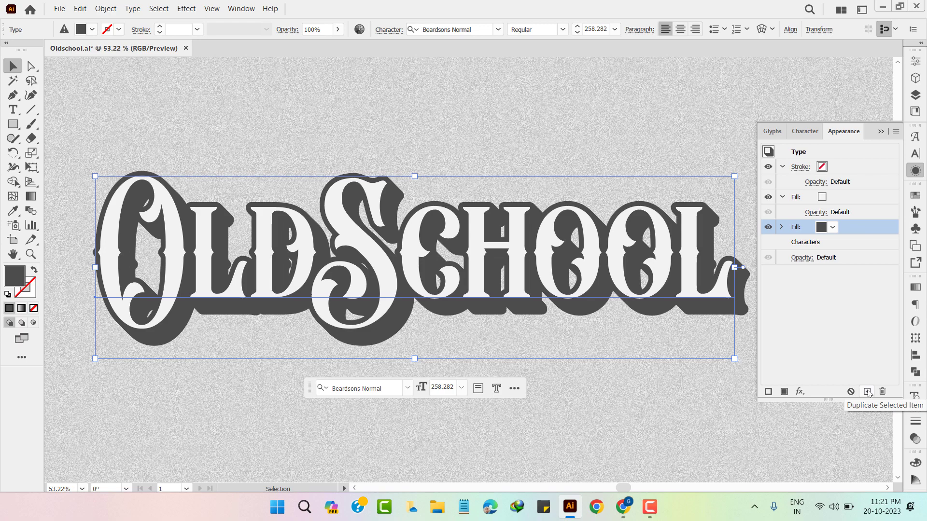
{"action": "left_click", "coordinate": [782, 228]}
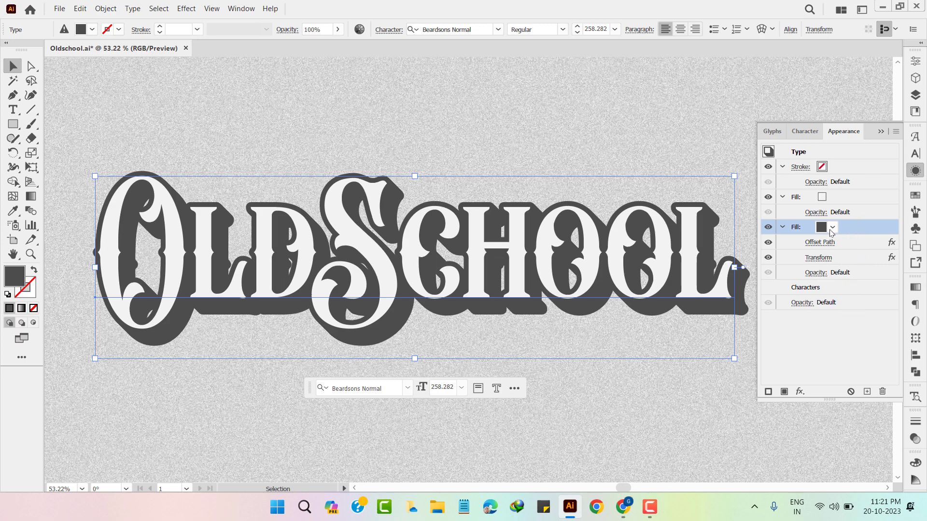
{"action": "left_click", "coordinate": [782, 227]}
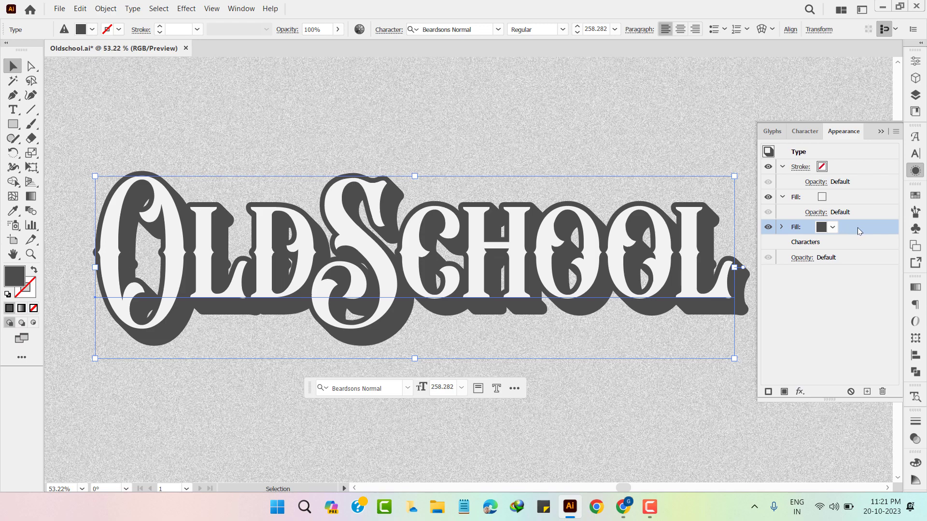
Duplicate the dark shadow fill and recolour the lower copy mid gray
{"action": "left_click", "coordinate": [867, 392]}
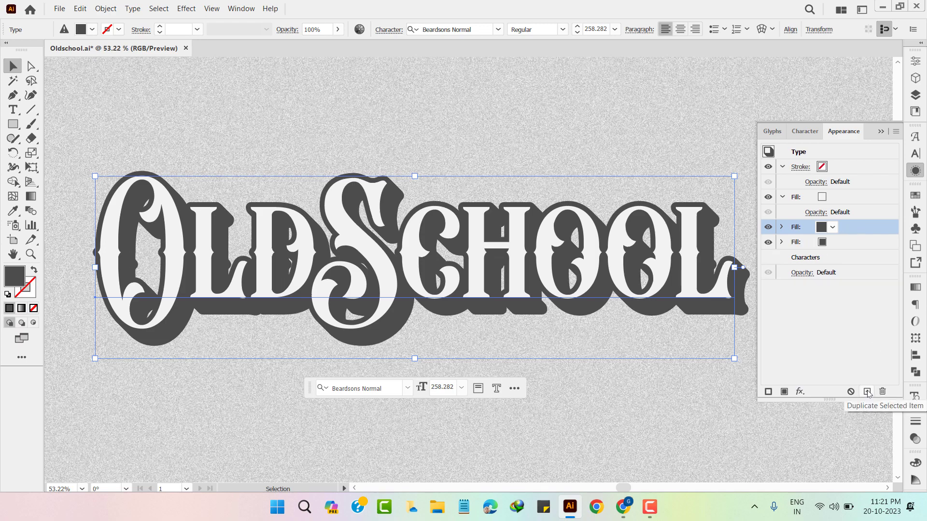
{"action": "left_click", "coordinate": [840, 244]}
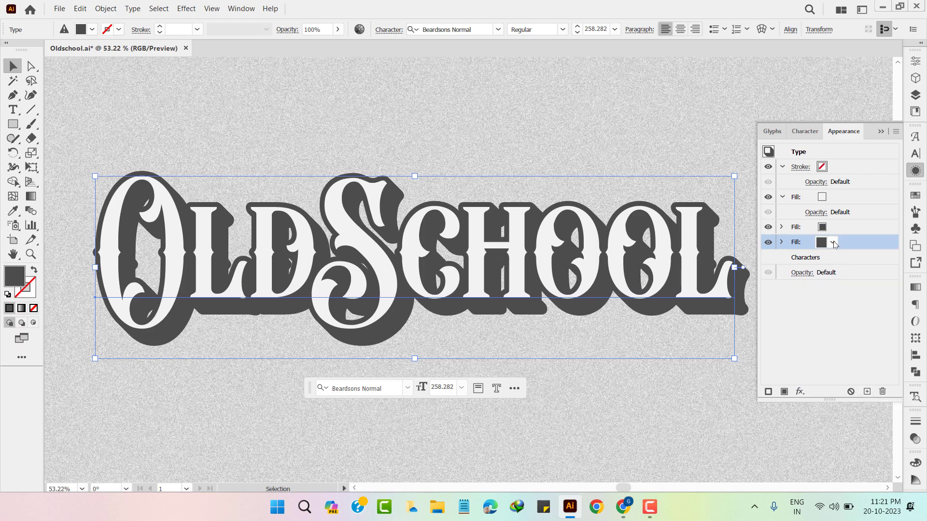
{"action": "left_click", "coordinate": [782, 242]}
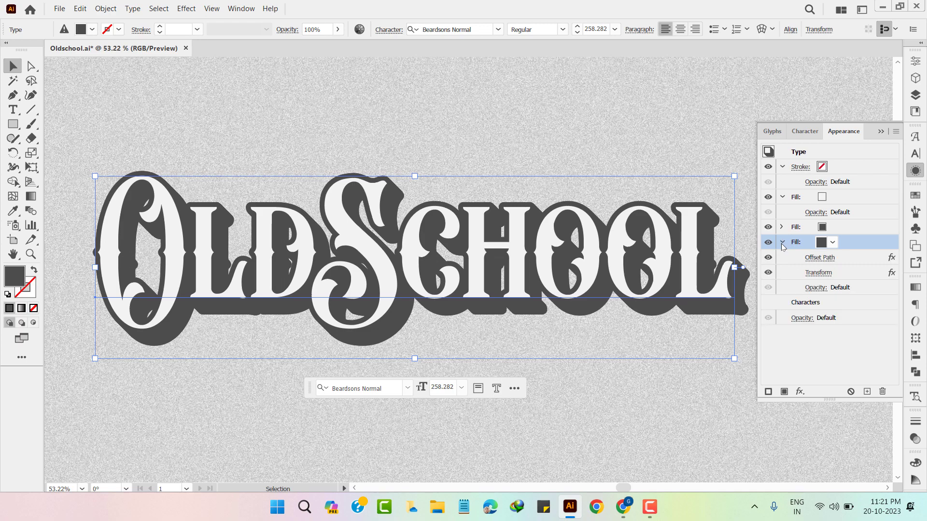
{"action": "left_click", "coordinate": [832, 242]}
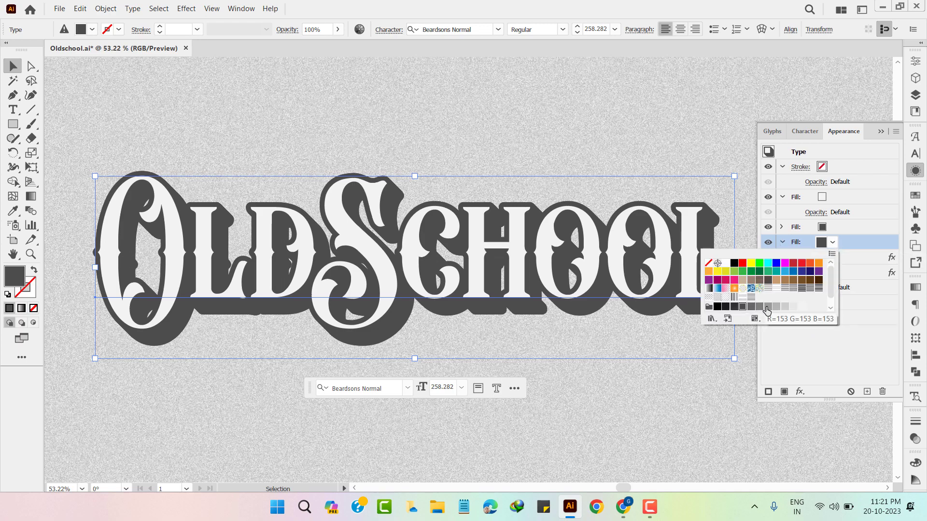
{"action": "left_click", "coordinate": [858, 245]}
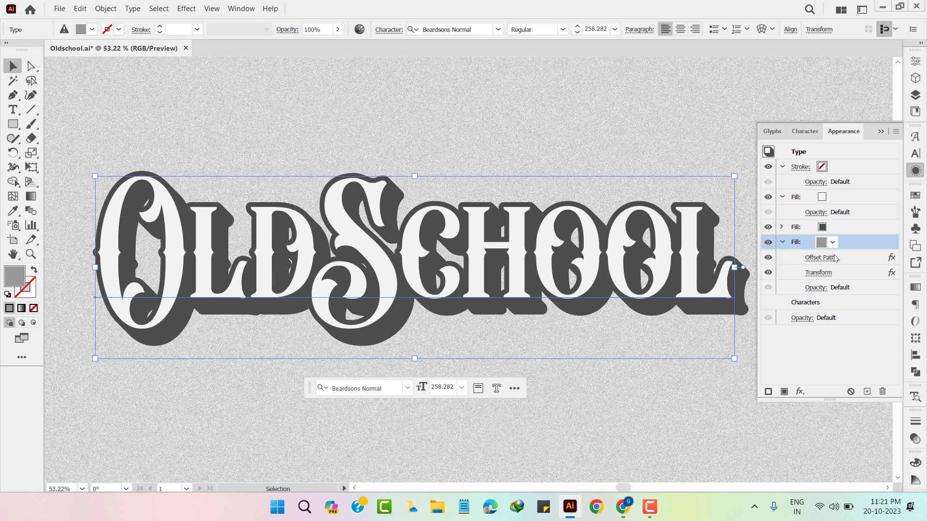
Raise the gray fill's Transform copies to 35 and apply it
{"action": "left_click", "coordinate": [819, 273]}
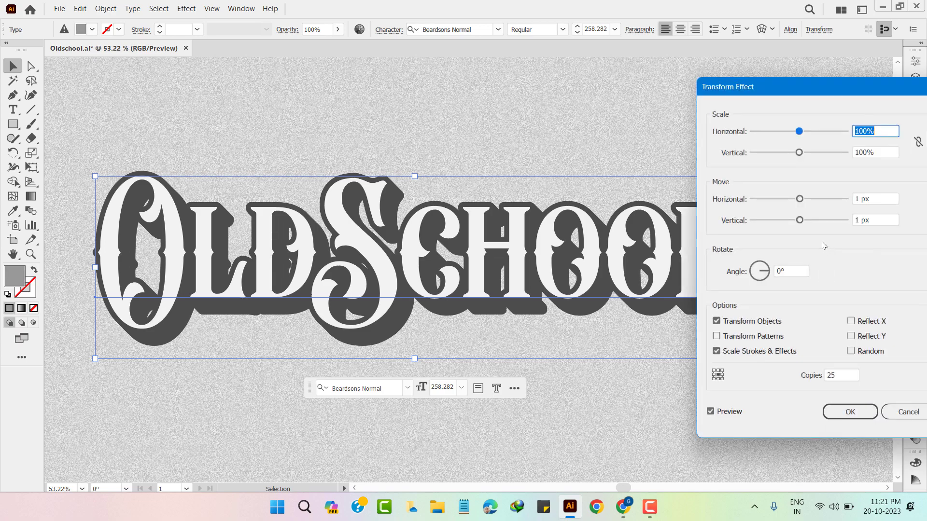
{"action": "left_click", "coordinate": [832, 375]}
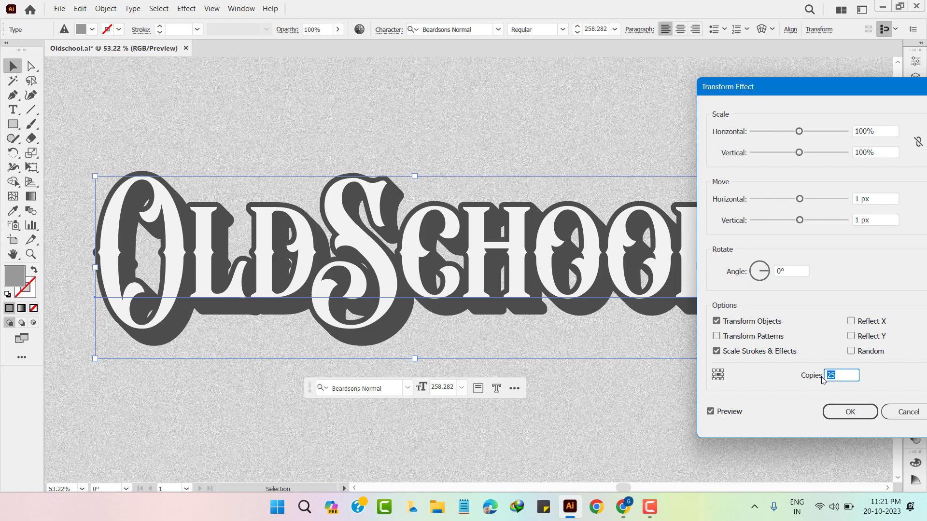
{"action": "key", "text": "Up"}
{"action": "key", "text": "Up"}
{"action": "key", "text": "Up"}
{"action": "key", "text": "Up"}
{"action": "key", "text": "Up"}
{"action": "key", "text": "Up"}
{"action": "key", "text": "Up"}
{"action": "key", "text": "Up"}
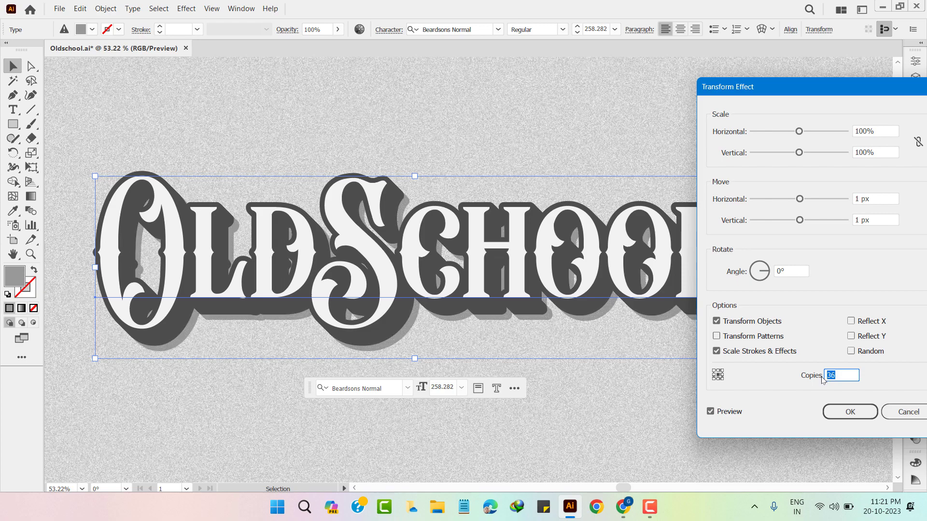
{"action": "key", "text": "Up"}
{"action": "key", "text": "Up"}
{"action": "key", "text": "Up"}
{"action": "key", "text": "Up"}
{"action": "key", "text": "Up"}
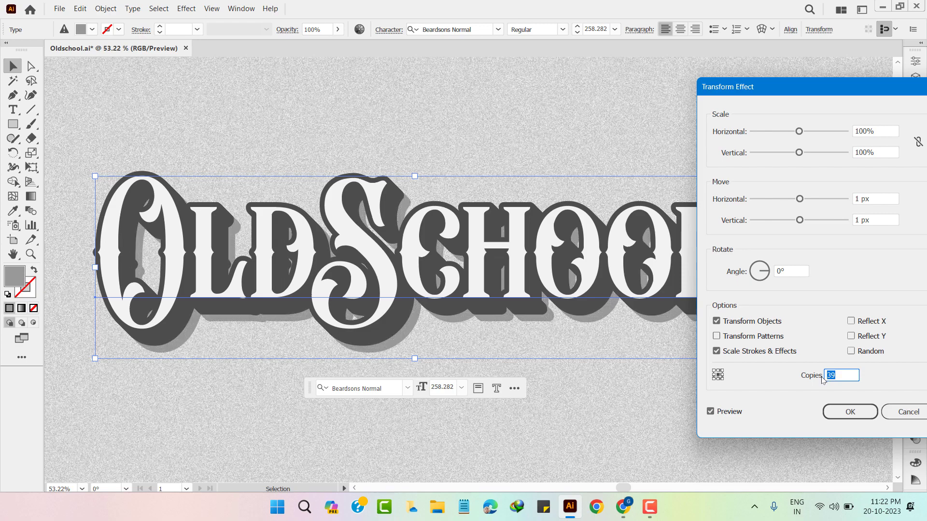
{"action": "key", "text": "Up"}
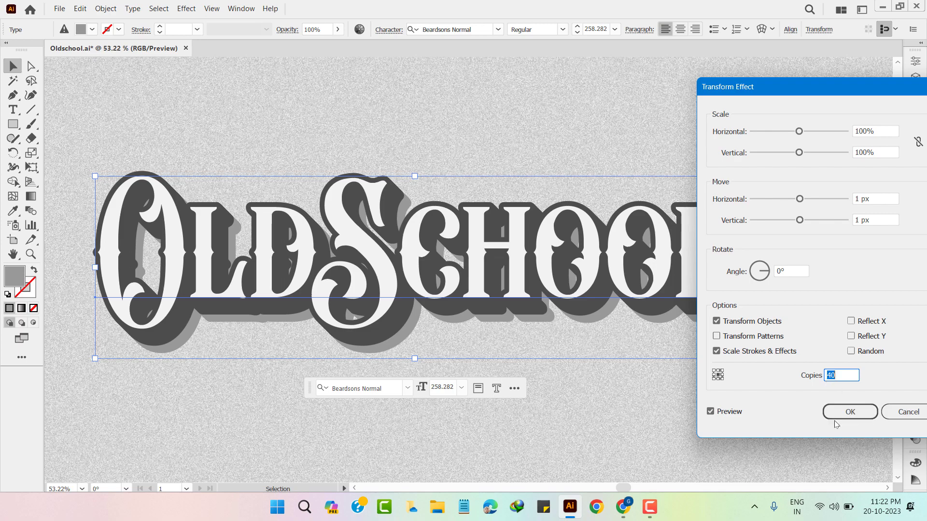
{"action": "key", "text": "Down"}
{"action": "key", "text": "Down"}
{"action": "key", "text": "Down"}
{"action": "key", "text": "Down"}
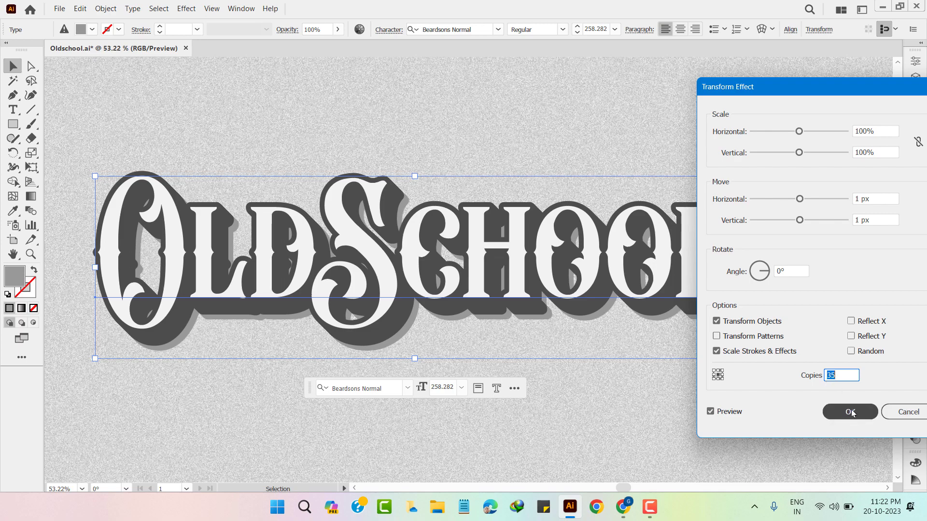
{"action": "key", "text": "Down"}
{"action": "left_click", "coordinate": [851, 412]}
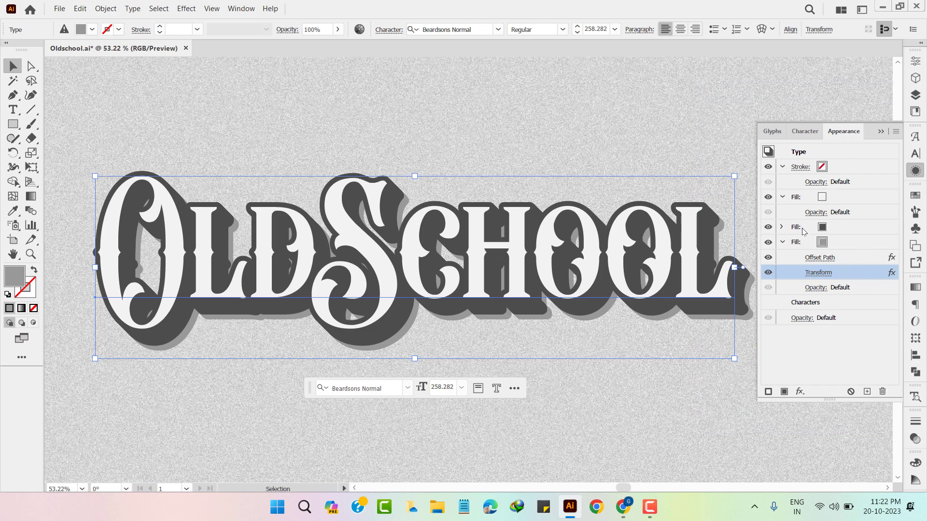
{"action": "left_click", "coordinate": [841, 197]}
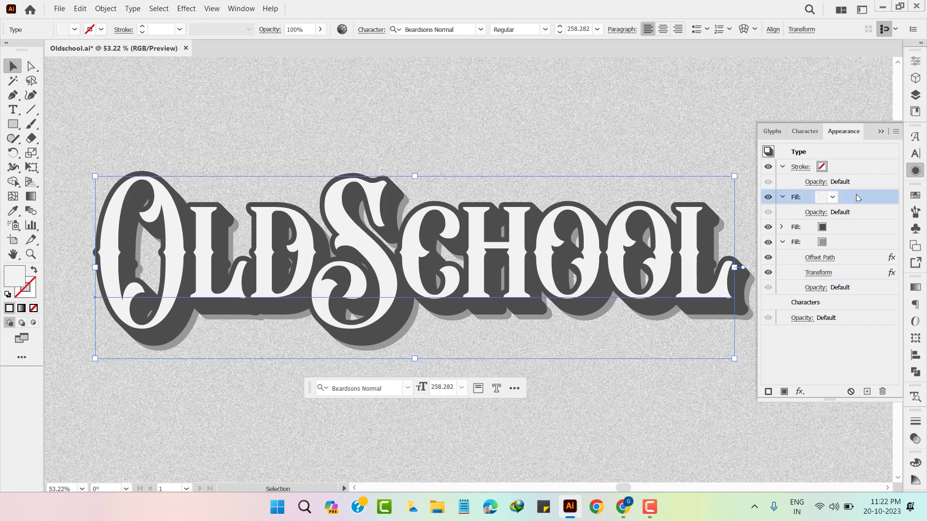
Duplicate the top fill and make the new top fill dark grey
{"action": "left_click", "coordinate": [867, 391]}
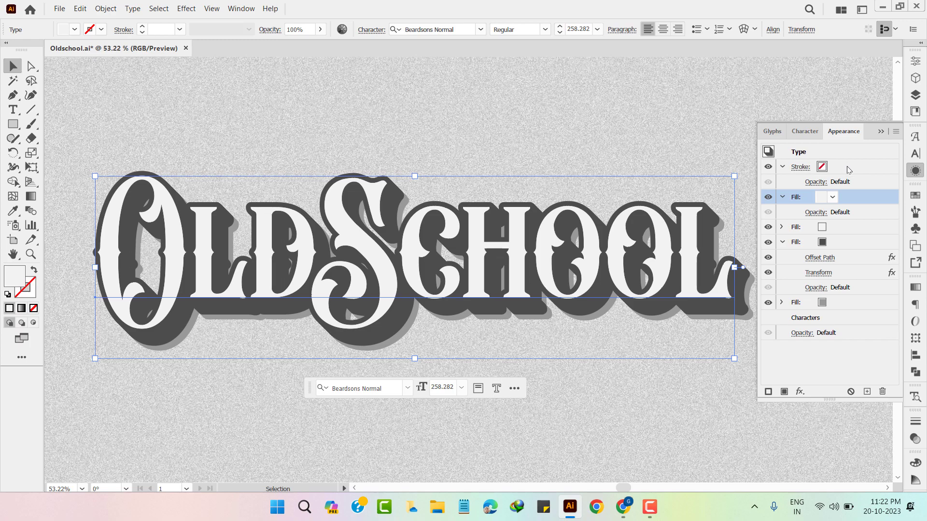
{"action": "left_click", "coordinate": [843, 228]}
{"action": "left_click", "coordinate": [857, 195]}
{"action": "left_click", "coordinate": [832, 197]}
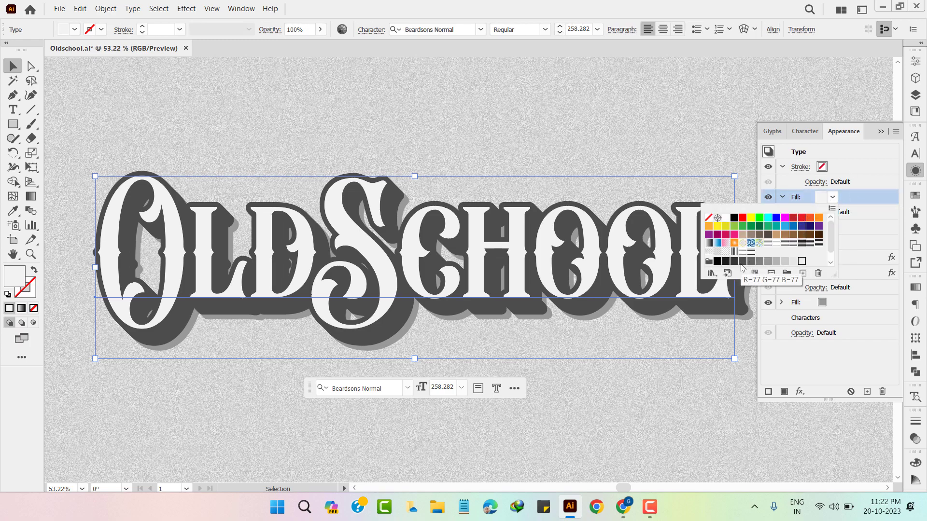
{"action": "left_click", "coordinate": [742, 261]}
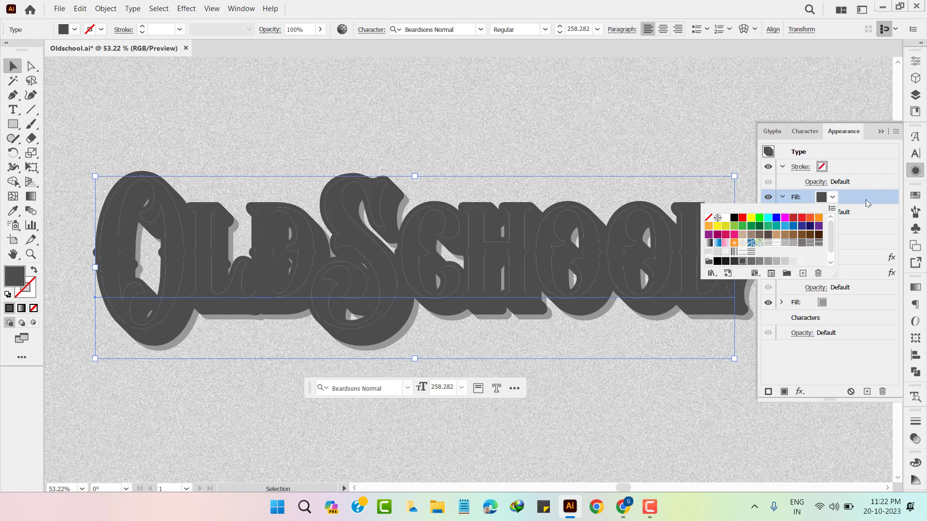
{"action": "left_click", "coordinate": [868, 203]}
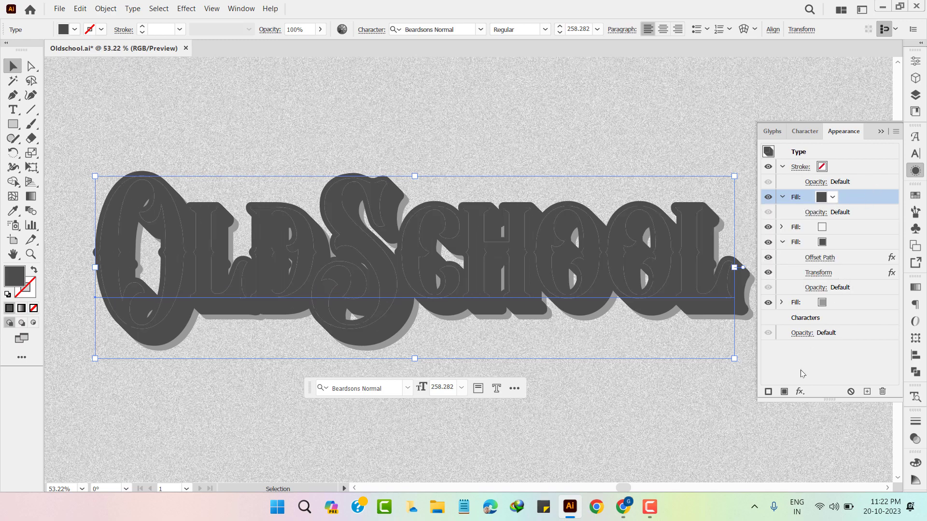
Add an Offset Path of -3 px to the dark top fill
{"action": "left_click", "coordinate": [800, 392]}
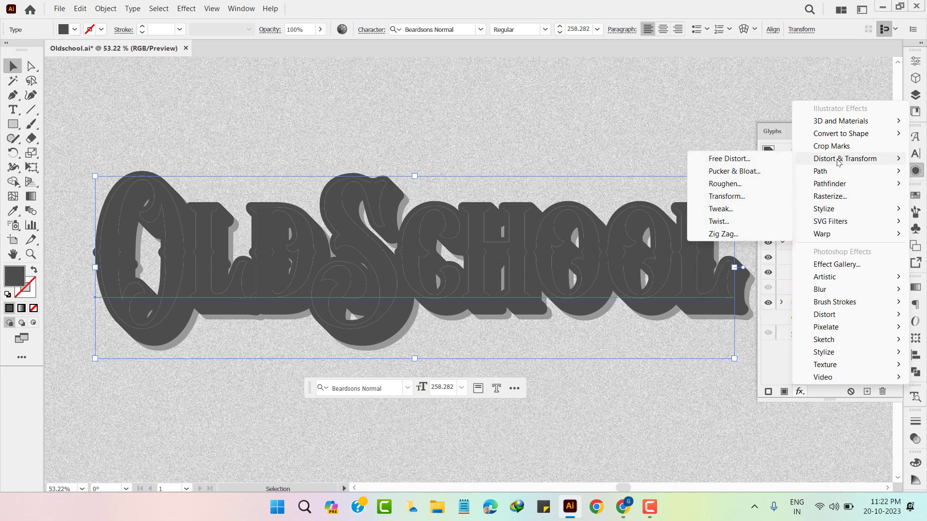
{"action": "mouse_move", "coordinate": [840, 171]}
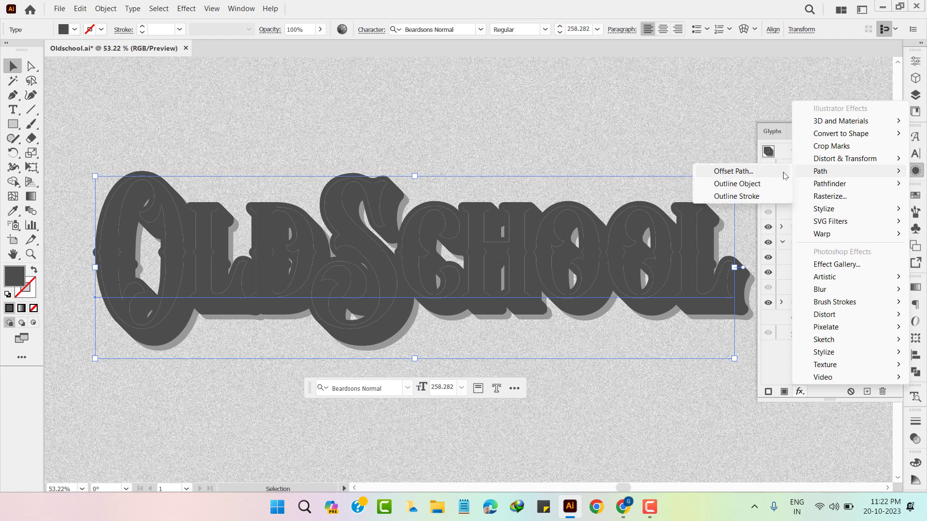
{"action": "left_click", "coordinate": [776, 173]}
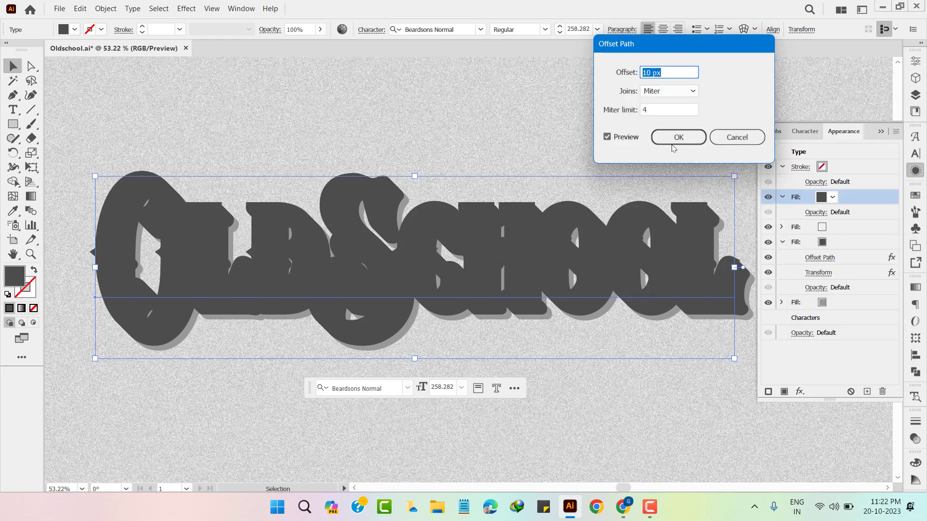
{"action": "key", "text": "Down"}
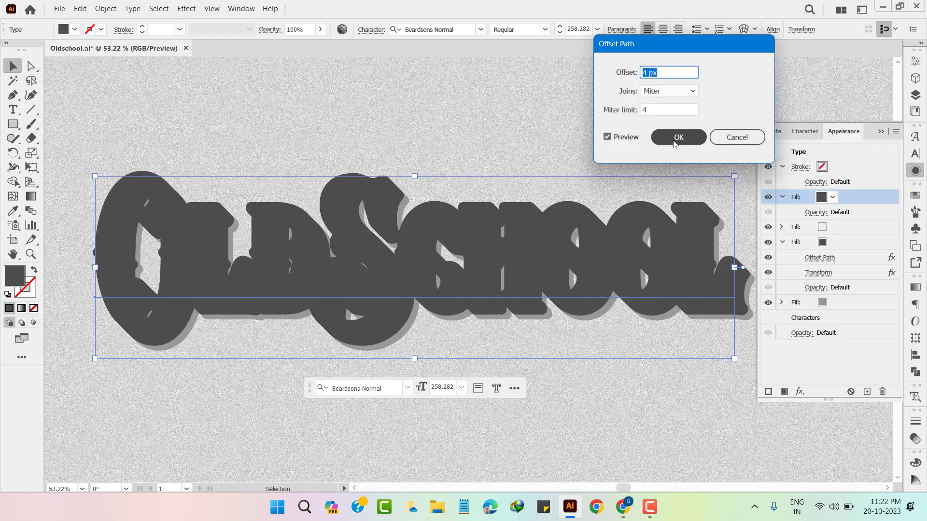
{"action": "key", "text": "Down"}
{"action": "key", "text": "Down"}
{"action": "key", "text": "Down"}
{"action": "key", "text": "Down"}
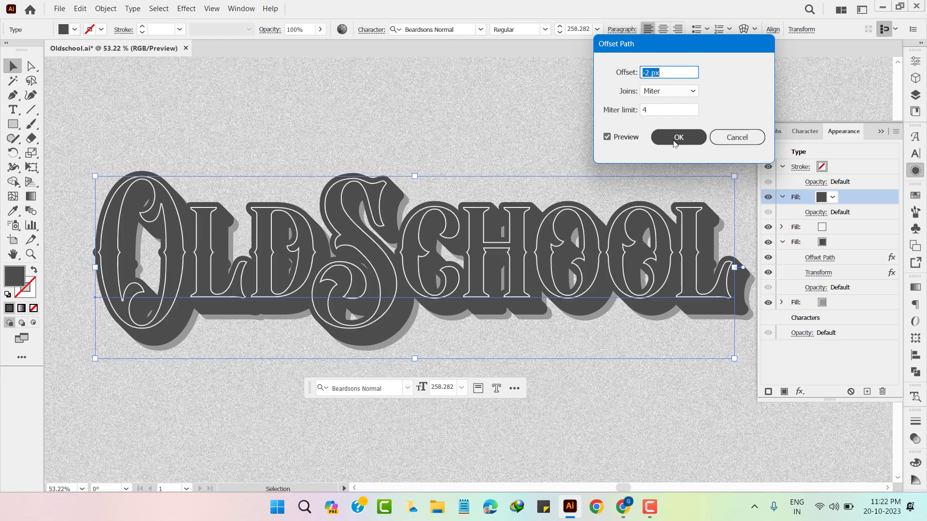
{"action": "key", "text": "Down"}
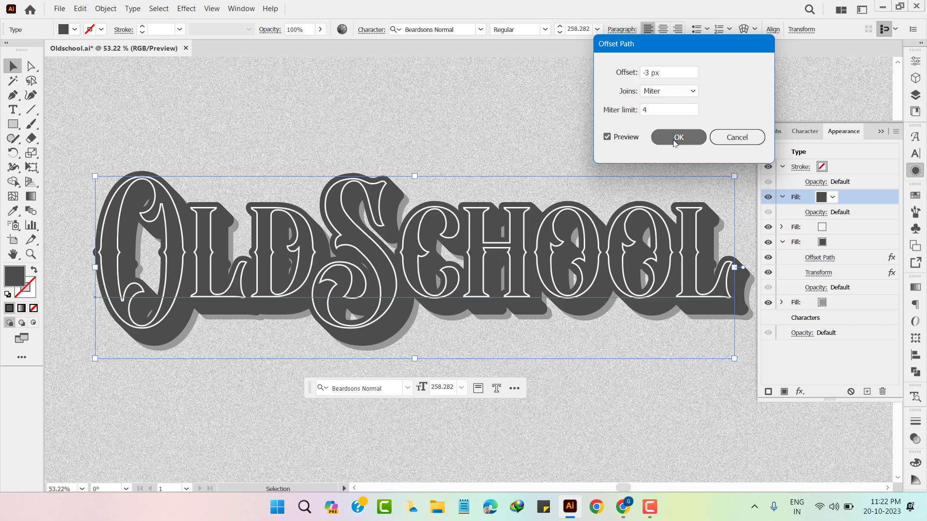
{"action": "left_click", "coordinate": [676, 137]}
Add a new white fill and move it to the top of the Appearance stack
{"action": "left_click", "coordinate": [849, 242]}
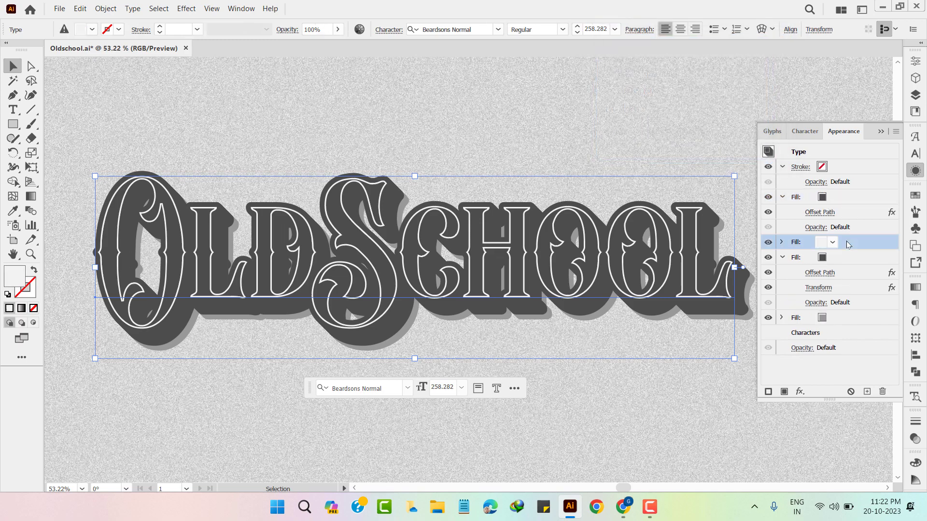
{"action": "left_click", "coordinate": [867, 392]}
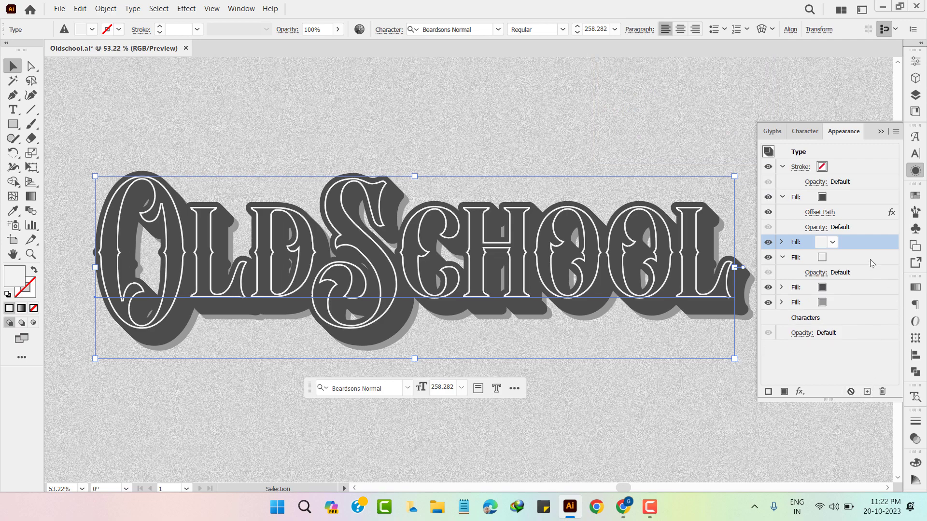
{"action": "left_click_drag", "start_coordinate": [854, 244], "coordinate": [853, 197]}
{"action": "left_click", "coordinate": [841, 197]}
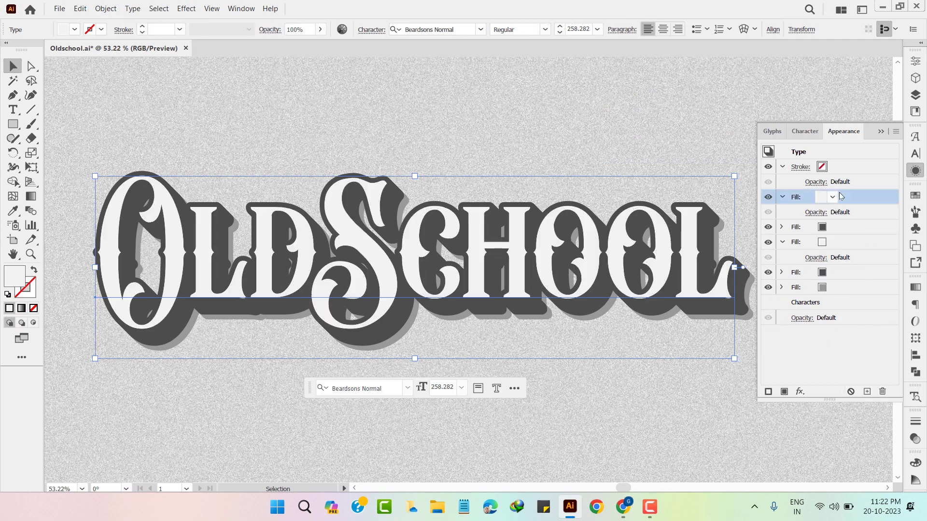
Inset the top white fill with an Offset Path of -5 px
{"action": "left_click", "coordinate": [800, 392]}
{"action": "mouse_move", "coordinate": [820, 171]}
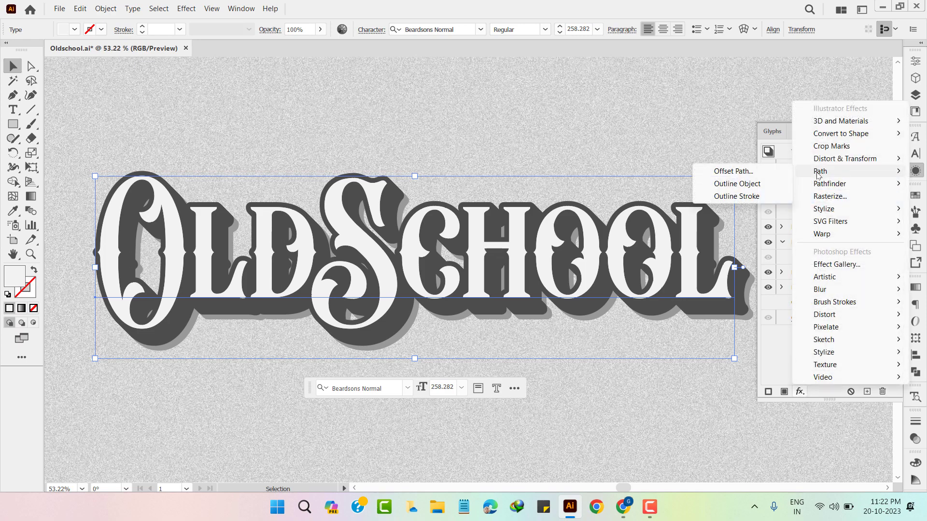
{"action": "left_click", "coordinate": [765, 172]}
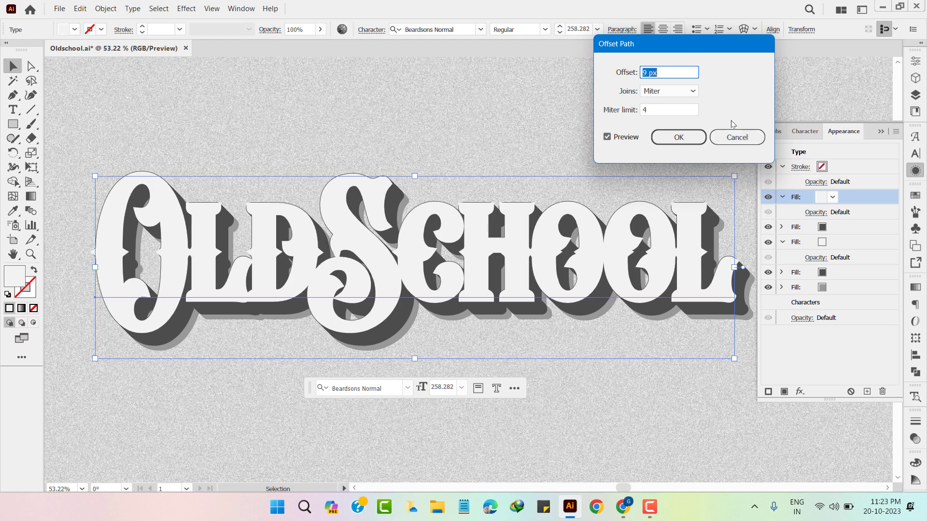
{"action": "key", "text": "Down"}
{"action": "key", "text": "Down"}
{"action": "key", "text": "Down"}
{"action": "key", "text": "Down"}
{"action": "key", "text": "Down"}
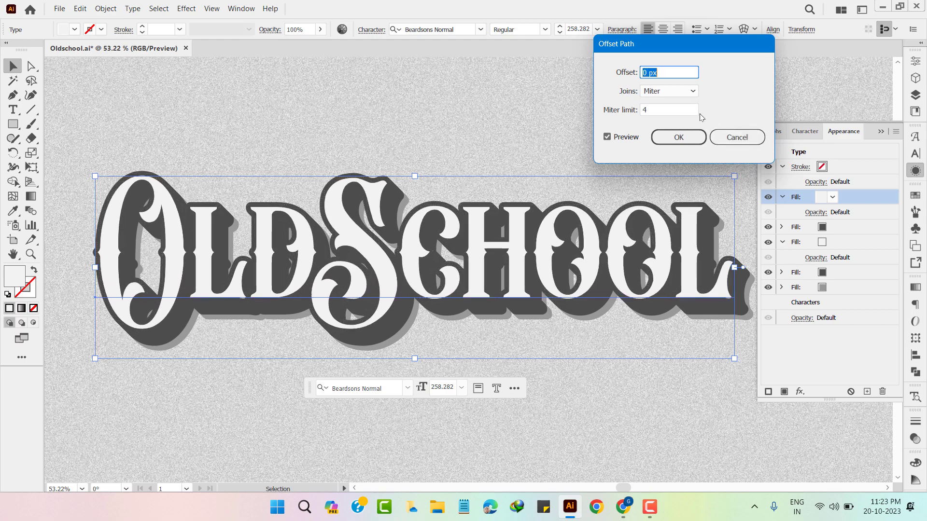
{"action": "key", "text": "Down"}
{"action": "key", "text": "Down"}
{"action": "key", "text": "Down"}
{"action": "key", "text": "Down"}
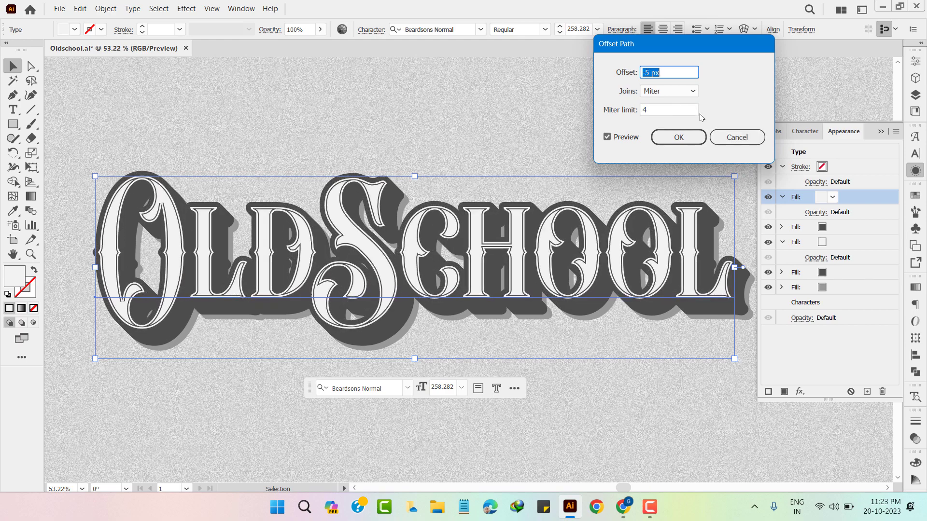
{"action": "left_click", "coordinate": [691, 137]}
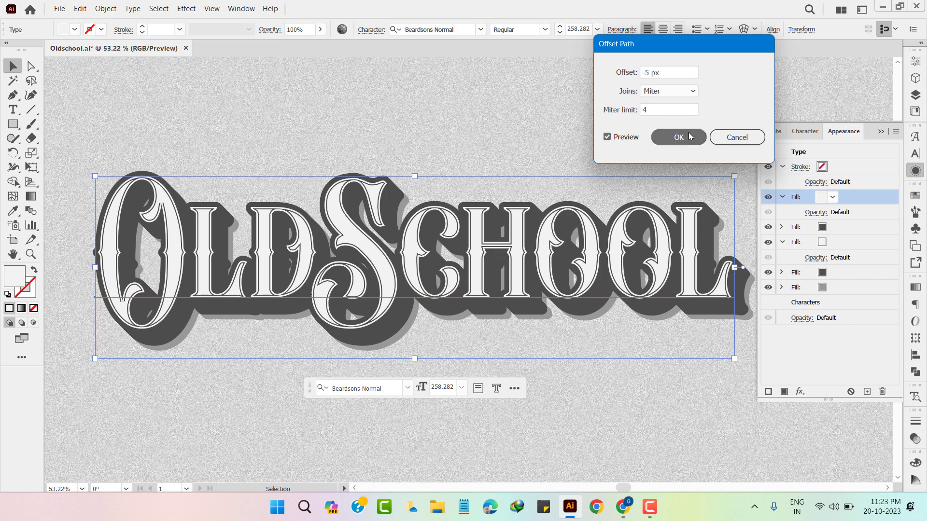
{"action": "left_click", "coordinate": [854, 200]}
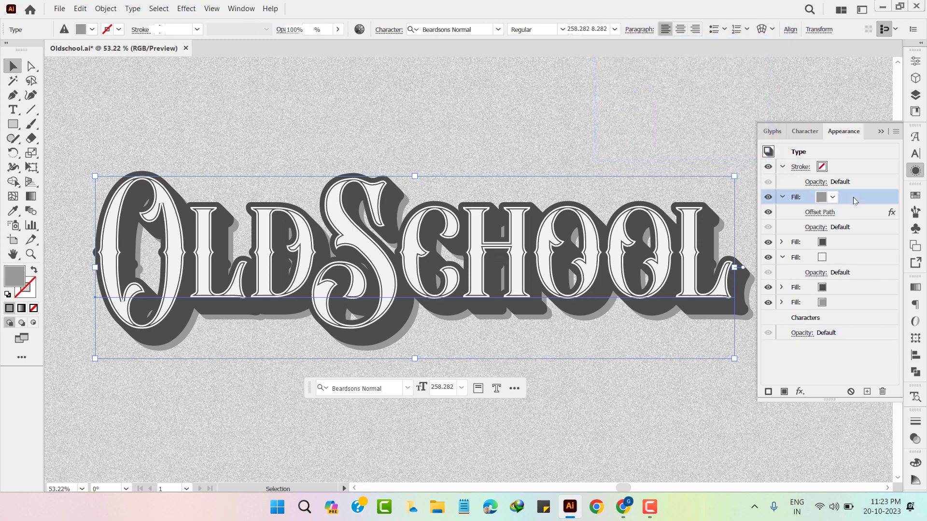
Add a Transform effect to the top white fill: Move Horizontal 1 px, Vertical 0 px
{"action": "left_click", "coordinate": [800, 392]}
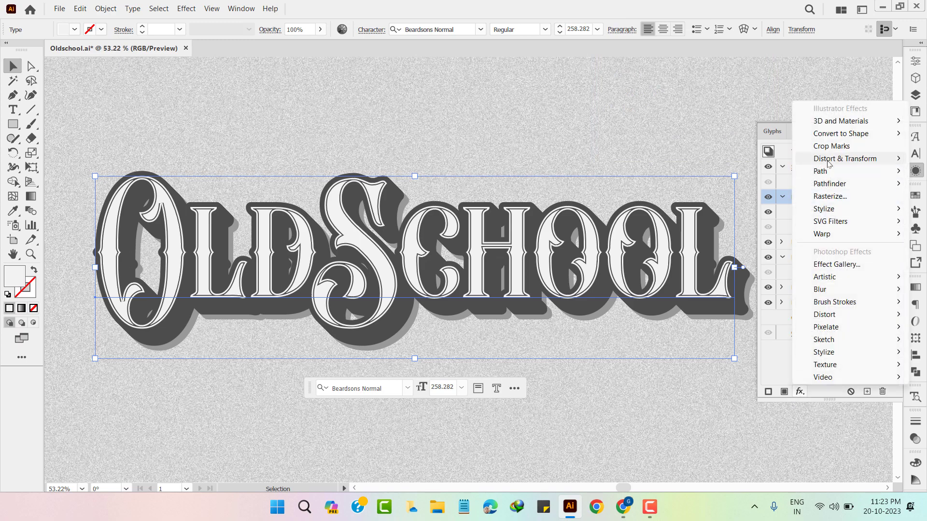
{"action": "mouse_move", "coordinate": [844, 159]}
{"action": "left_click", "coordinate": [726, 197]}
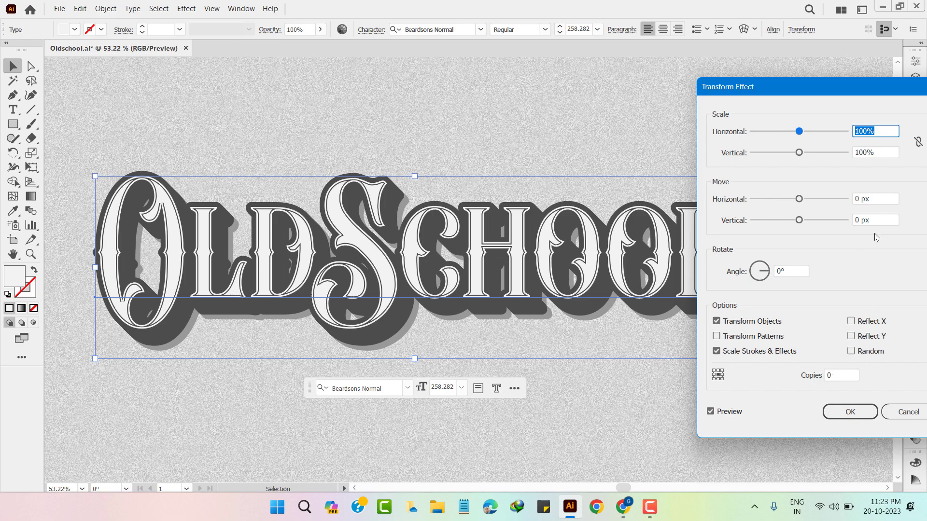
{"action": "left_click", "coordinate": [875, 199]}
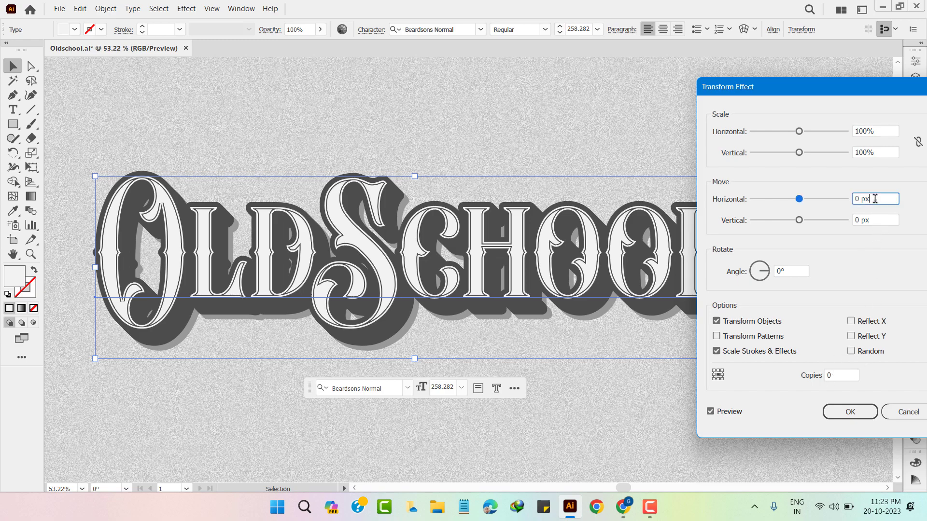
{"action": "key", "text": "Up"}
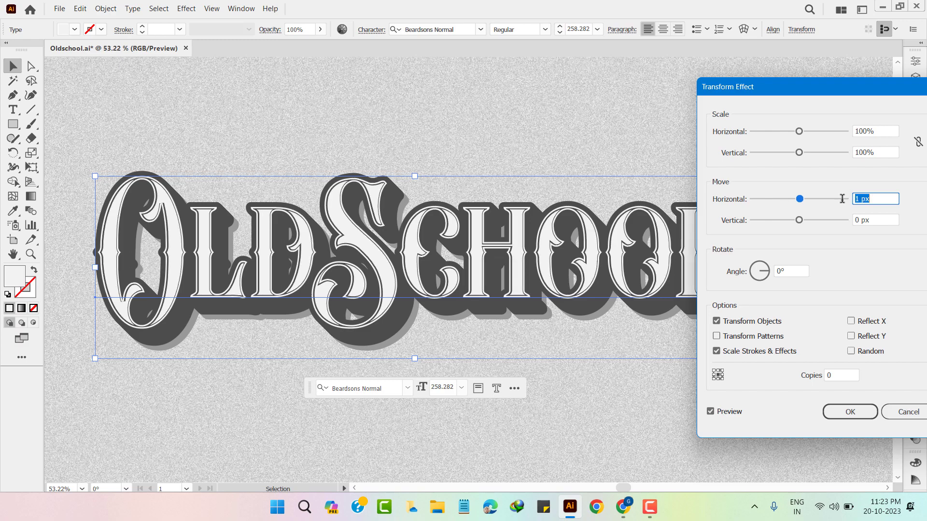
{"action": "key", "text": "Up"}
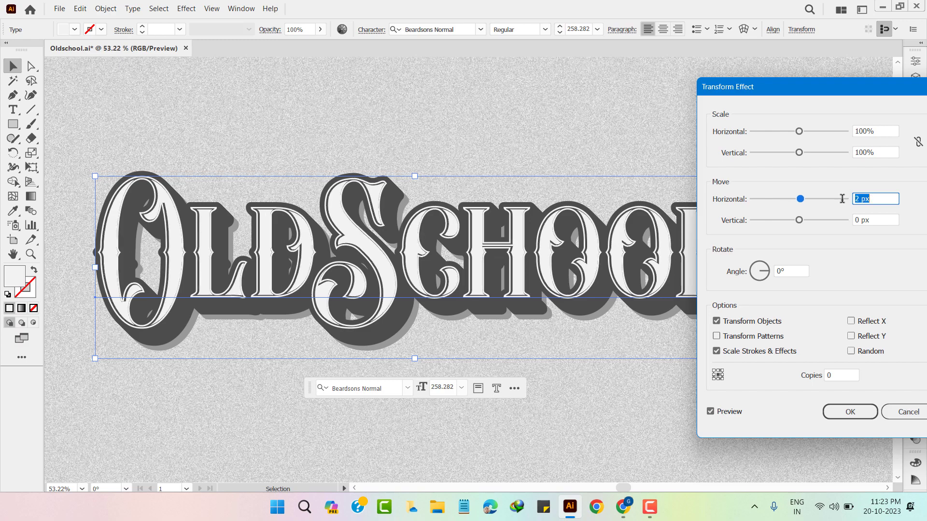
{"action": "key", "text": "Down"}
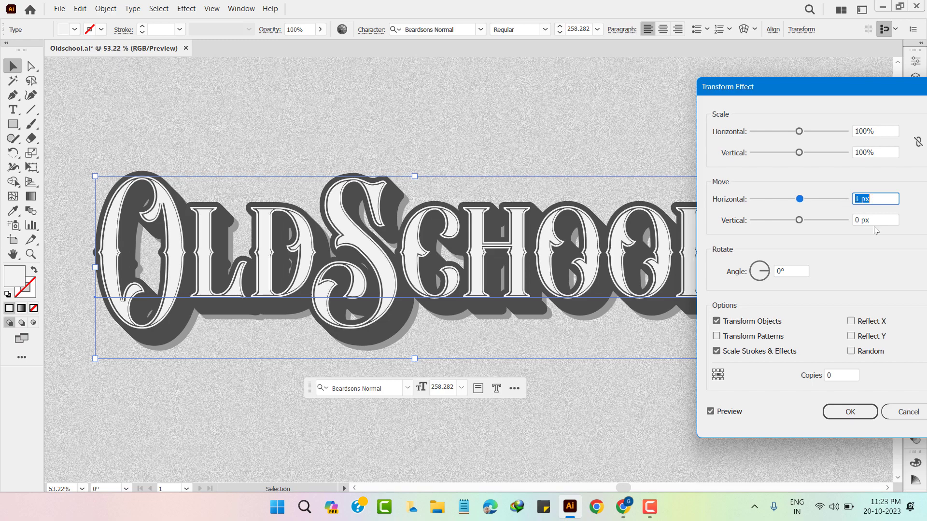
{"action": "left_click_drag", "start_coordinate": [880, 220], "coordinate": [850, 220]}
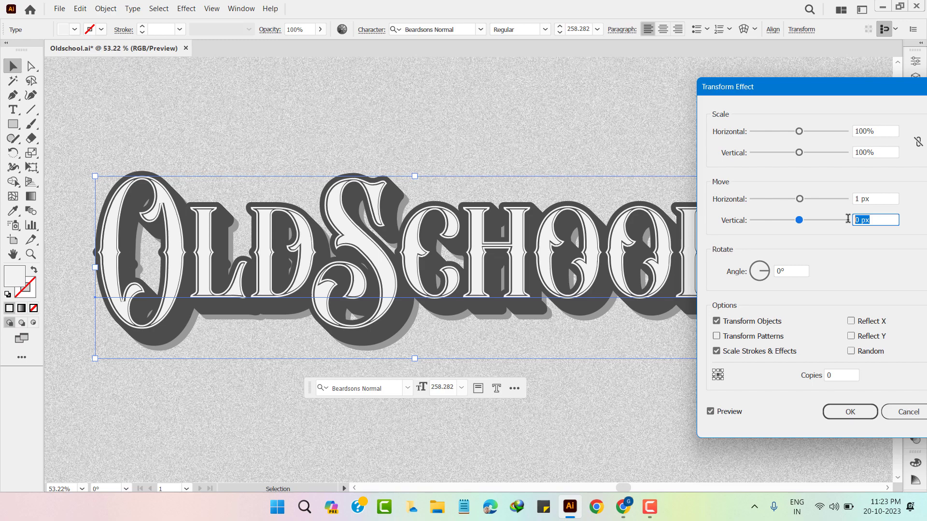
{"action": "key", "text": "Up"}
{"action": "key", "text": "Up"}
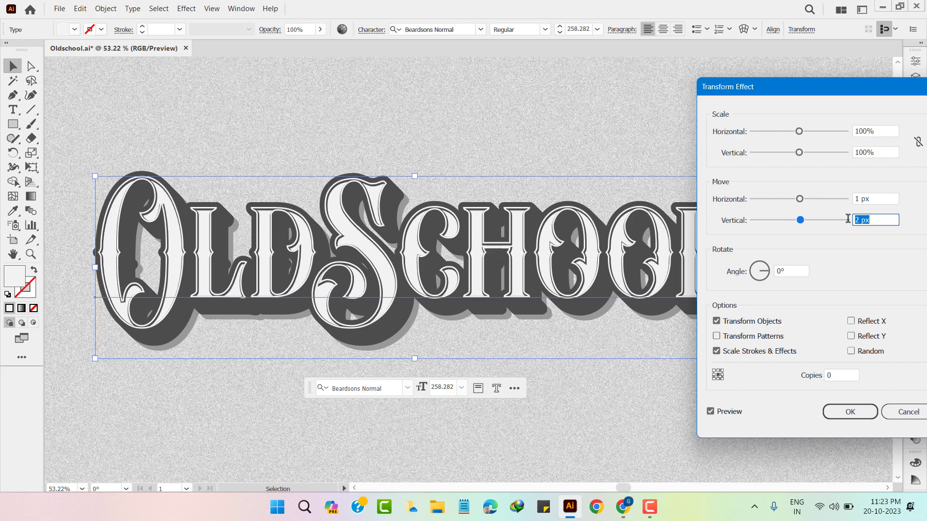
{"action": "key", "text": "Down"}
{"action": "key", "text": "Down"}
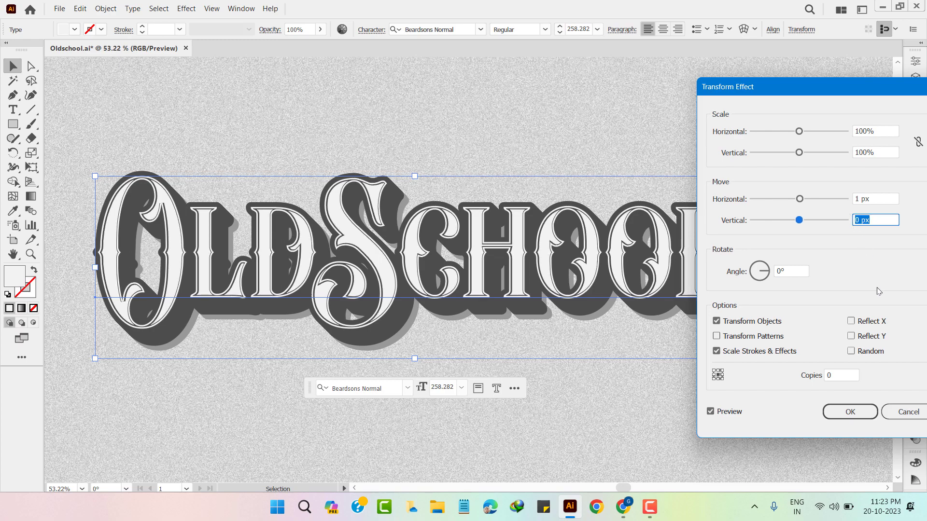
{"action": "left_click", "coordinate": [879, 200]}
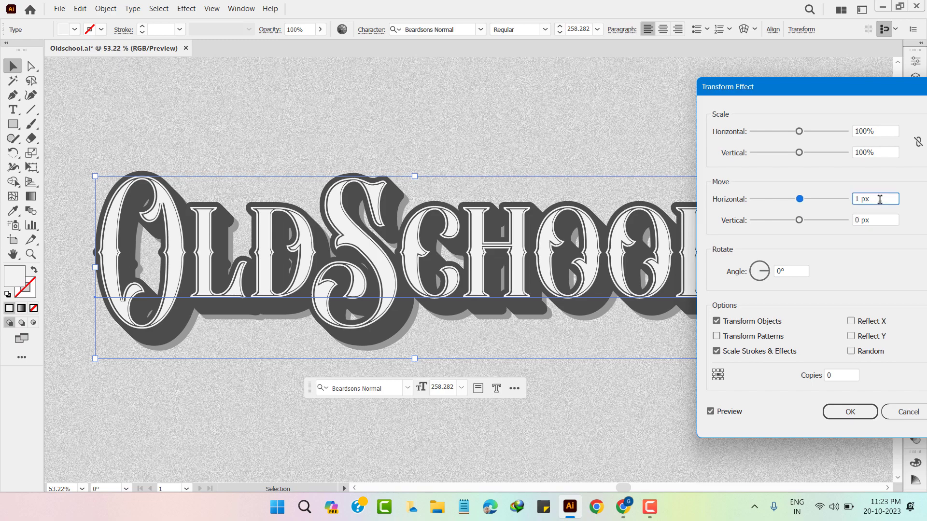
{"action": "left_click", "coordinate": [862, 414]}
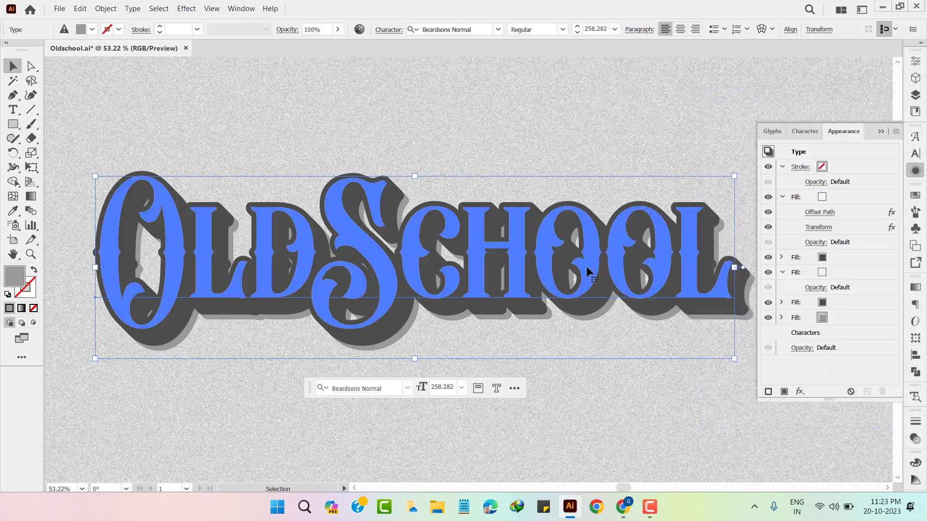
Change the top white fill's Offset Path inset to -7 px
{"action": "left_click", "coordinate": [827, 212]}
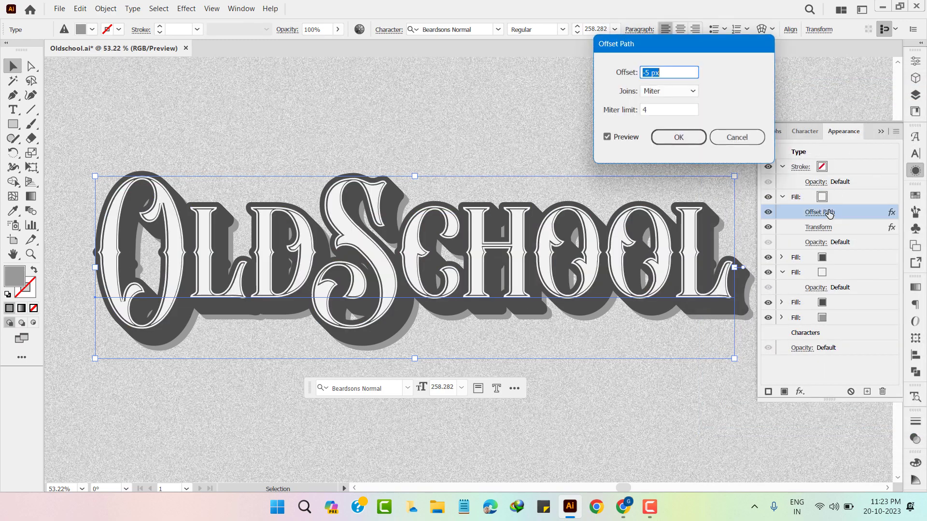
{"action": "key", "text": "Down"}
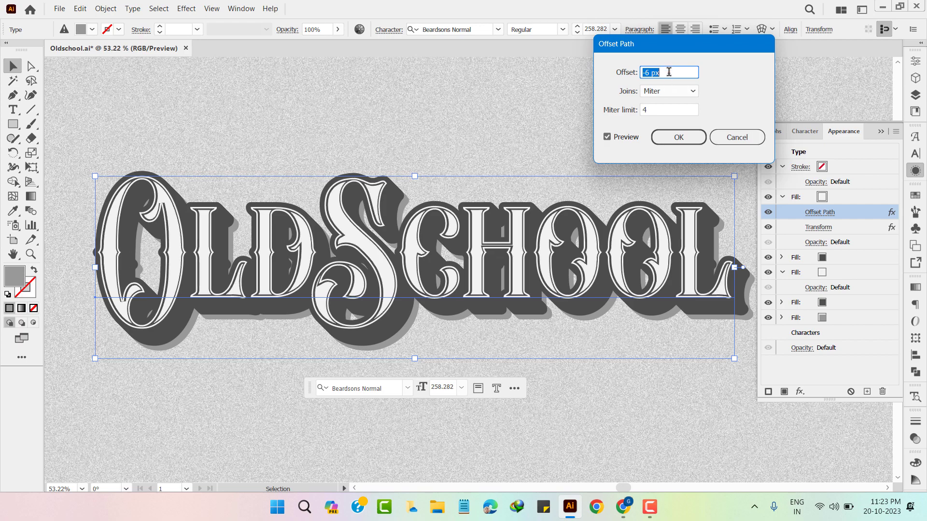
{"action": "key", "text": "Down"}
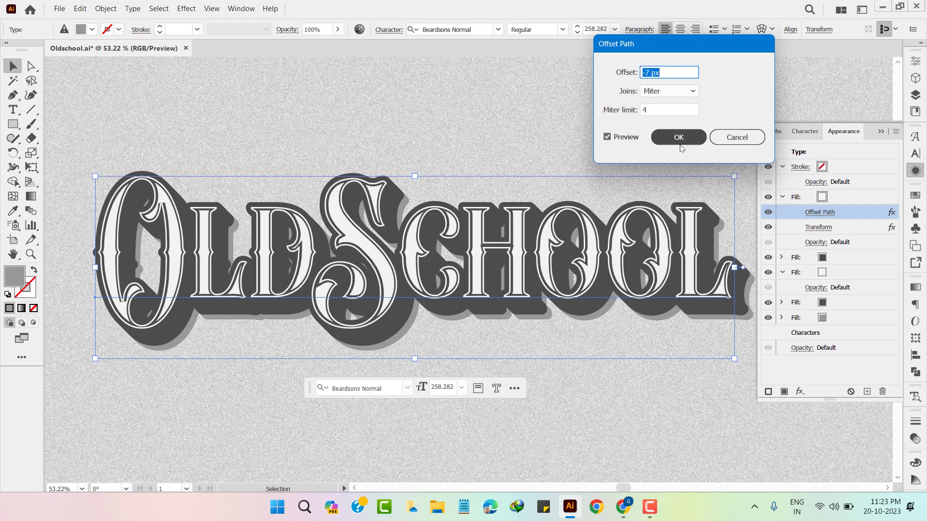
{"action": "left_click", "coordinate": [679, 139]}
Set the top fill's Transform to move 2 px horizontally, then duplicate that fill
{"action": "left_click", "coordinate": [819, 228]}
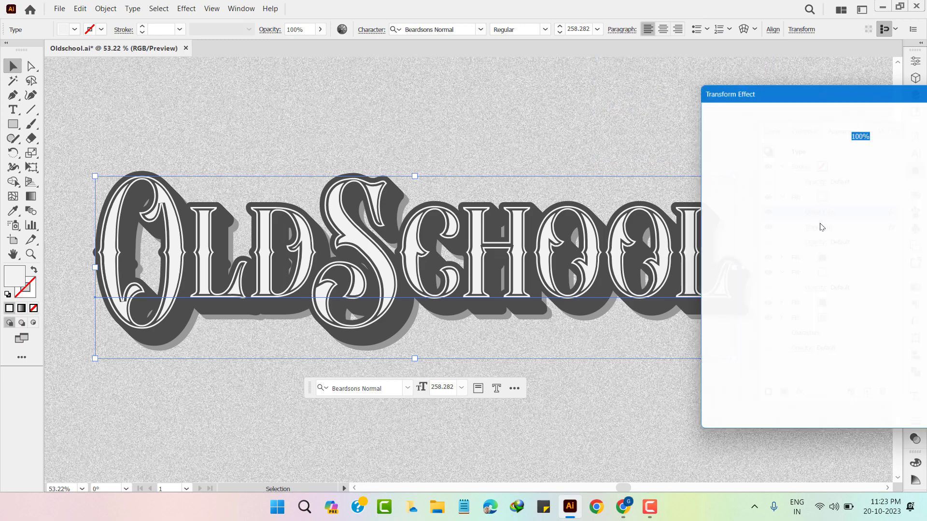
{"action": "left_click", "coordinate": [875, 199]}
{"action": "key", "text": "Up"}
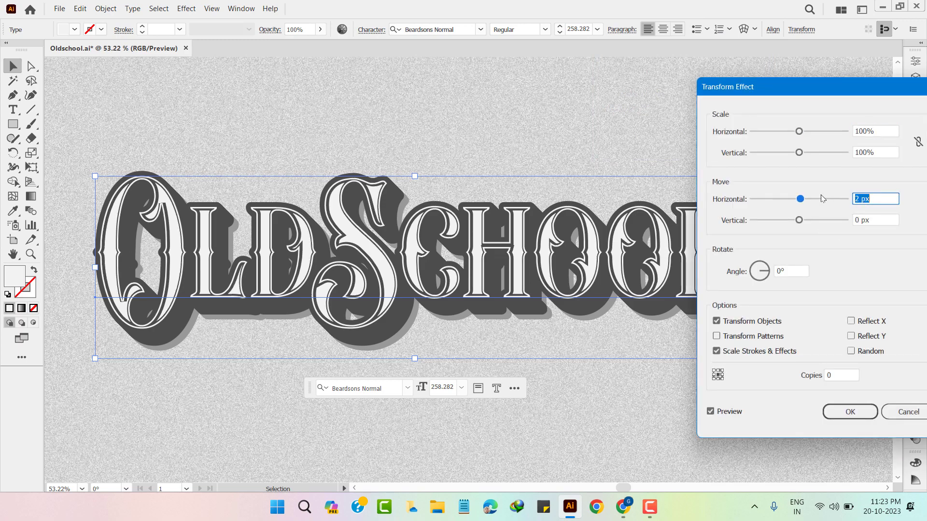
{"action": "key", "text": "Up"}
{"action": "key", "text": "Down"}
{"action": "left_click", "coordinate": [850, 412]}
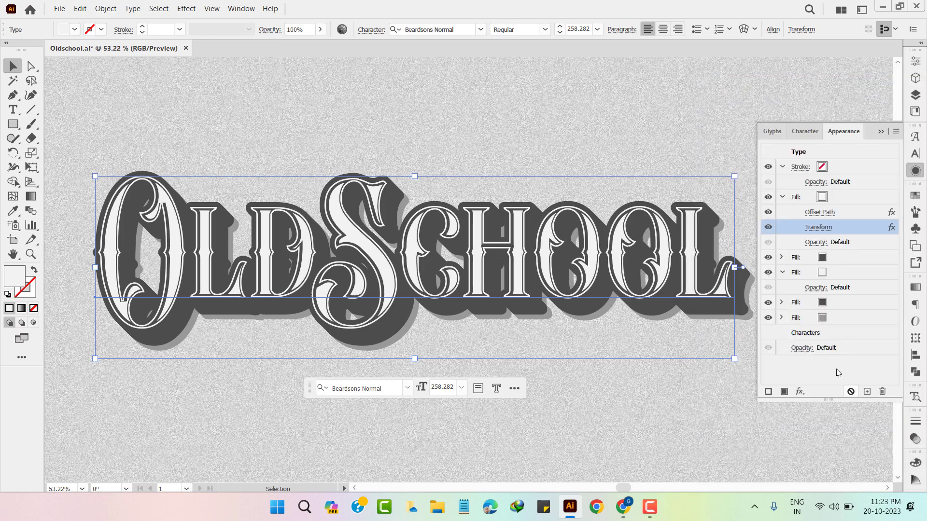
{"action": "left_click", "coordinate": [842, 198]}
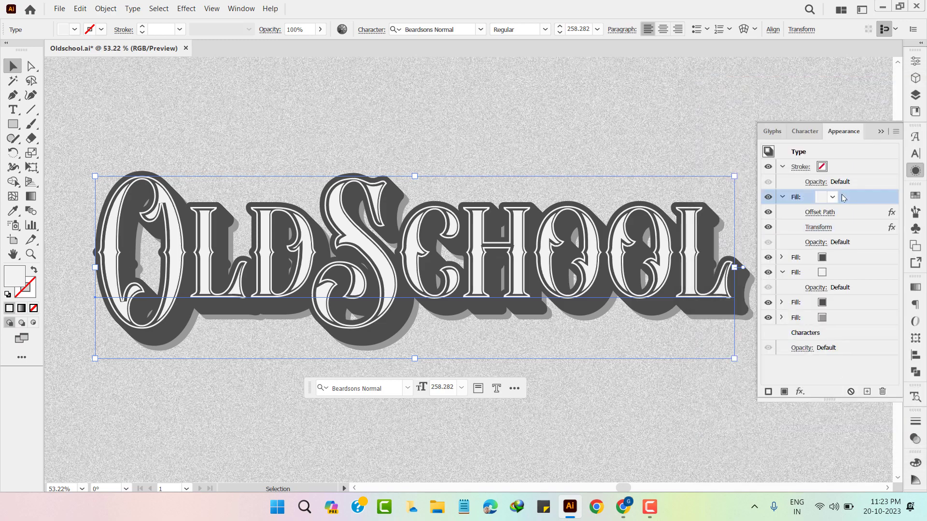
{"action": "left_click", "coordinate": [867, 392]}
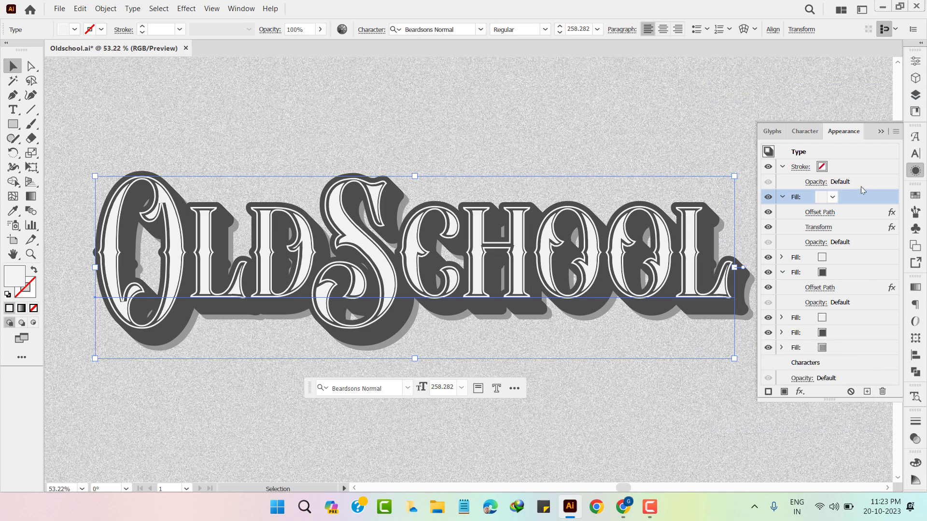
{"action": "left_click", "coordinate": [833, 197]}
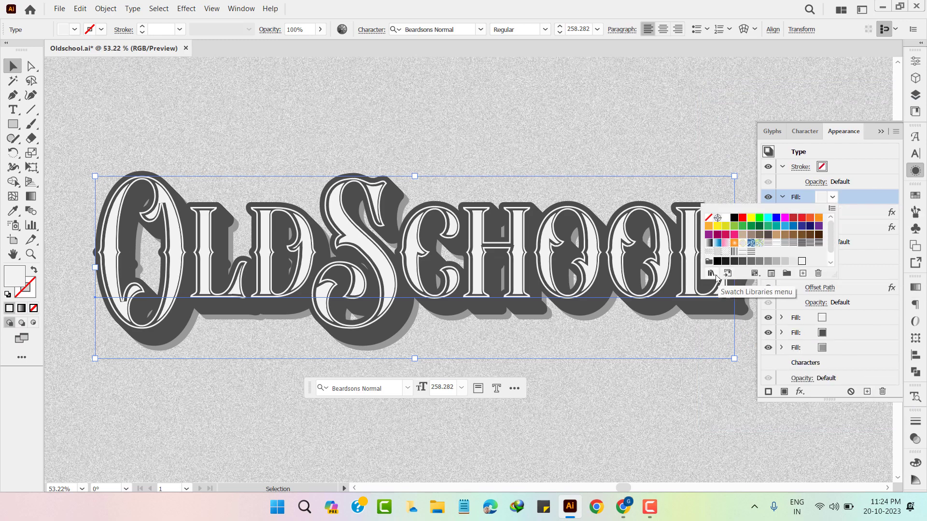
Give the new top fill a horizontal line swatch from the Basic Graphics_Lines pattern library
{"action": "left_click", "coordinate": [713, 273]}
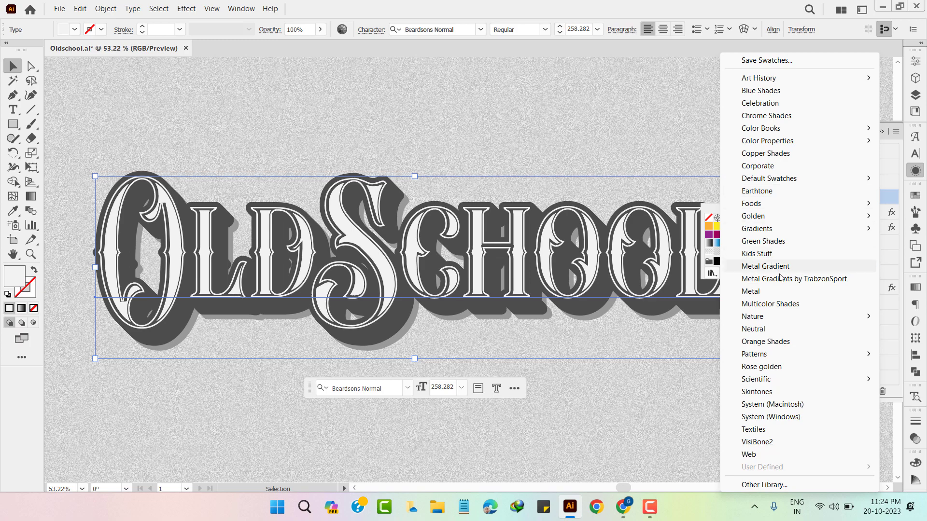
{"action": "mouse_move", "coordinate": [755, 354]}
{"action": "mouse_move", "coordinate": [665, 354]}
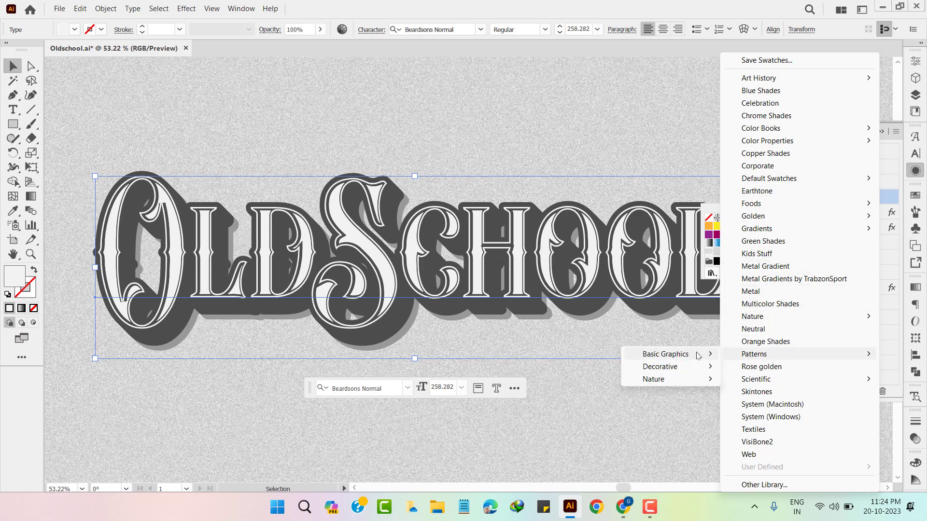
{"action": "left_click", "coordinate": [742, 358]}
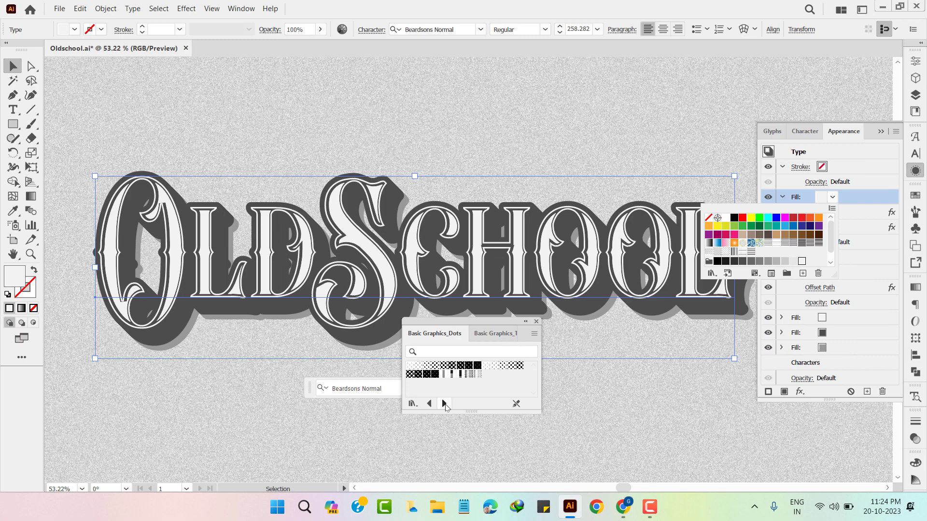
{"action": "left_click", "coordinate": [445, 404]}
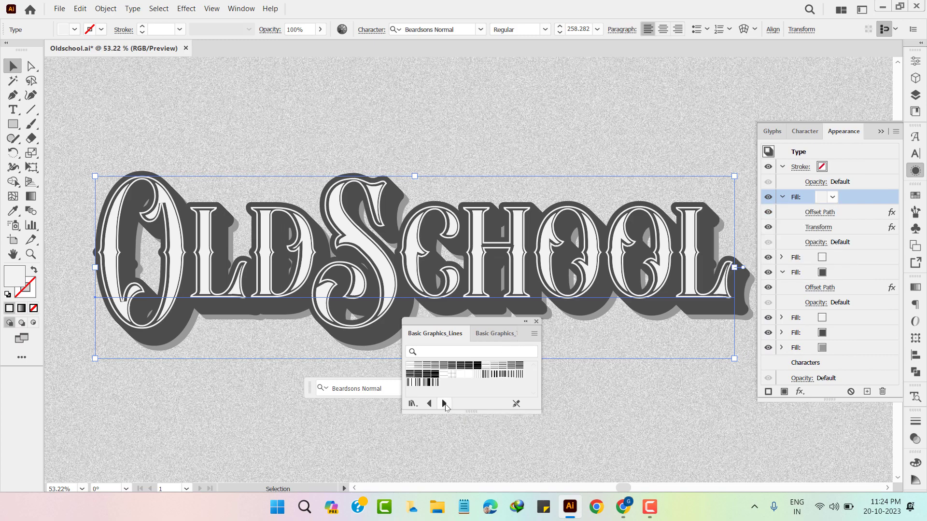
{"action": "left_click", "coordinate": [427, 369]}
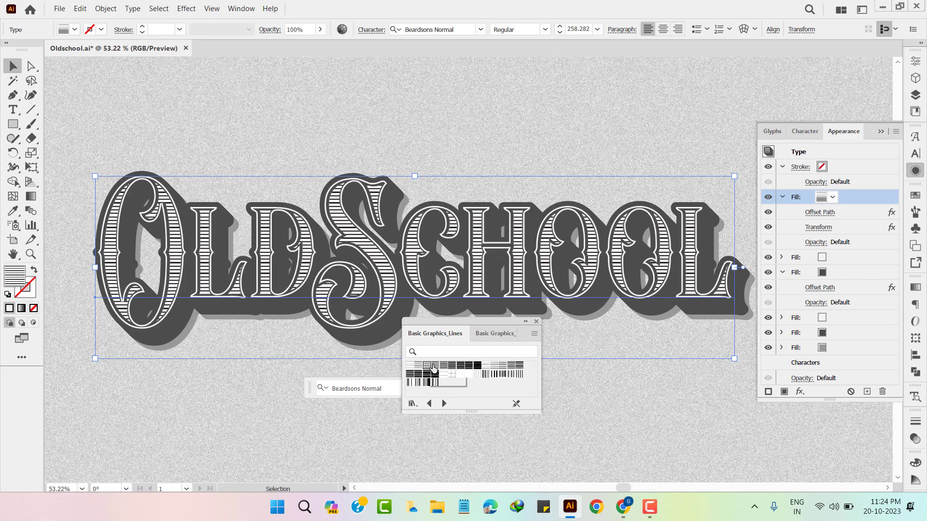
{"action": "left_click", "coordinate": [434, 369]}
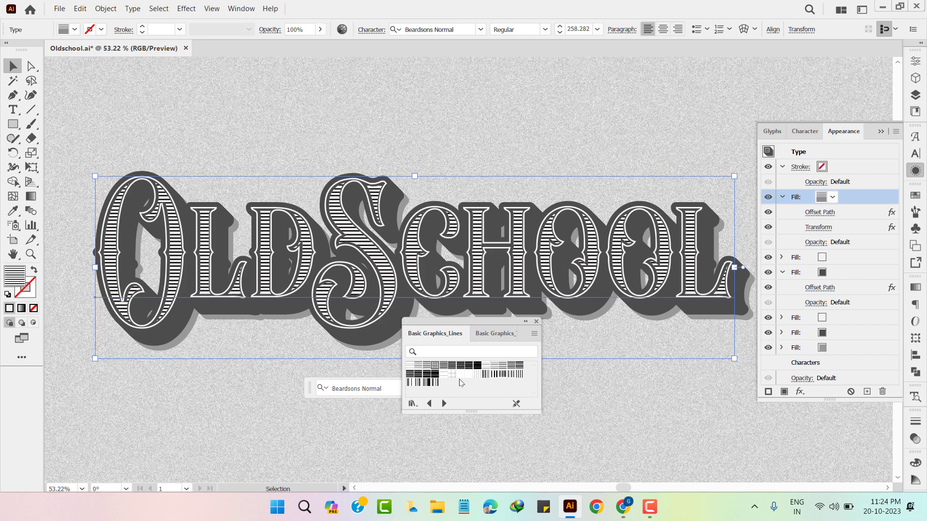
{"action": "left_click", "coordinate": [537, 322]}
{"action": "left_click", "coordinate": [514, 420]}
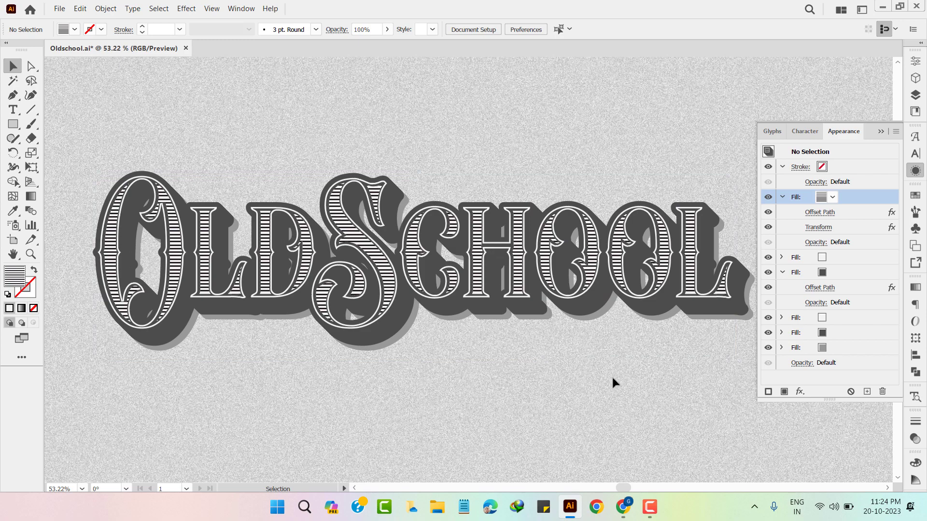
{"action": "scroll", "coordinate": [617, 369], "scroll_direction": "down", "scroll_amount": 1}
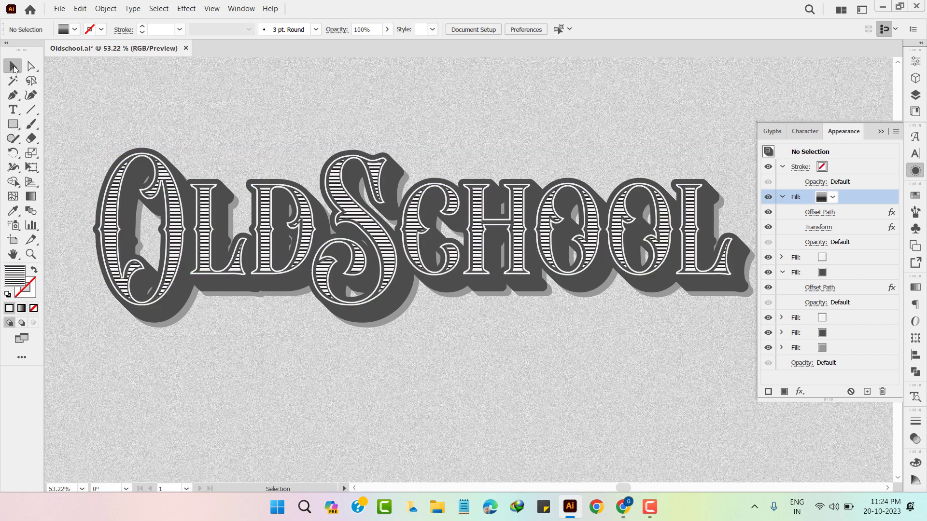
{"action": "left_click", "coordinate": [492, 281]}
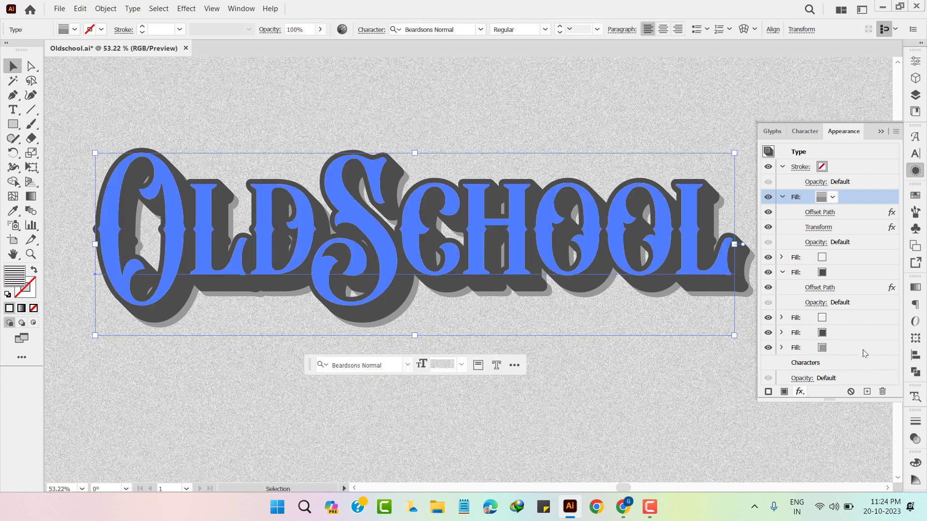
Give the bottom shadow fill a horizontal line pattern from Basic Graphics_Lines
{"action": "left_click", "coordinate": [831, 348]}
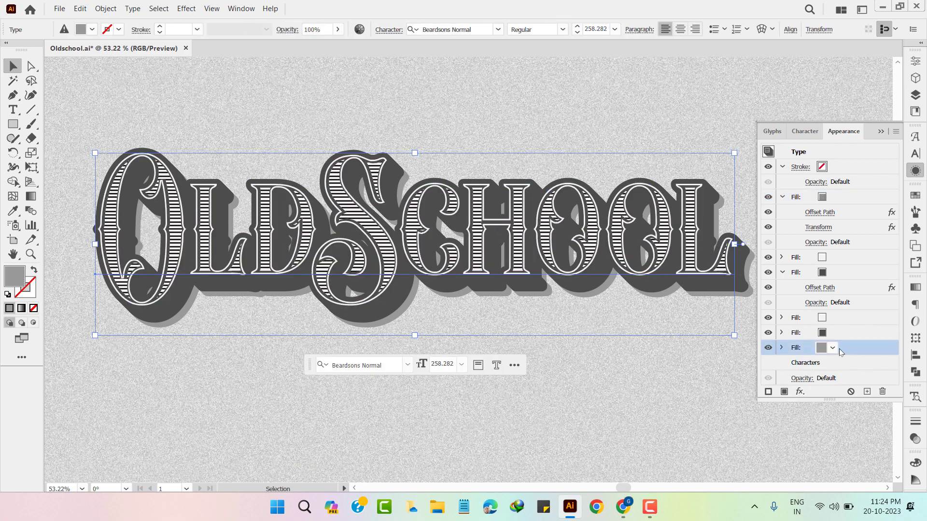
{"action": "left_click", "coordinate": [834, 348]}
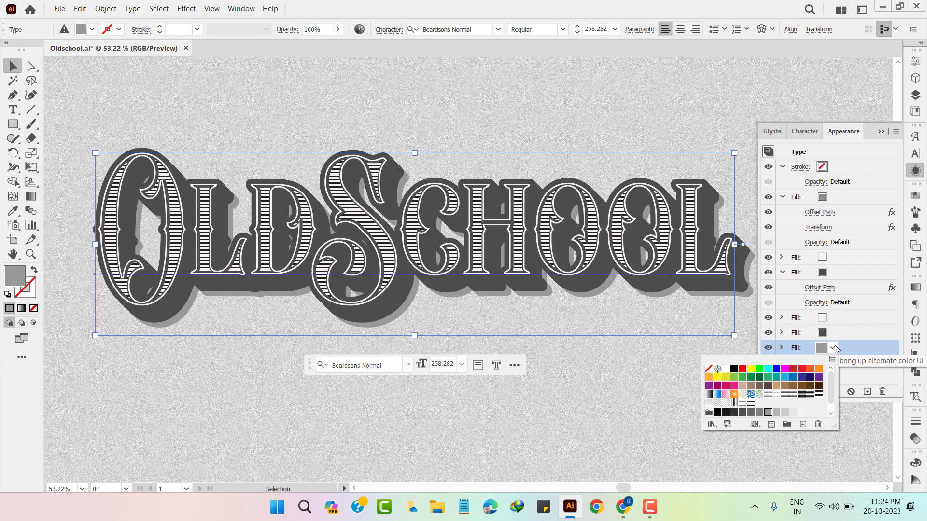
{"action": "left_click", "coordinate": [712, 425]}
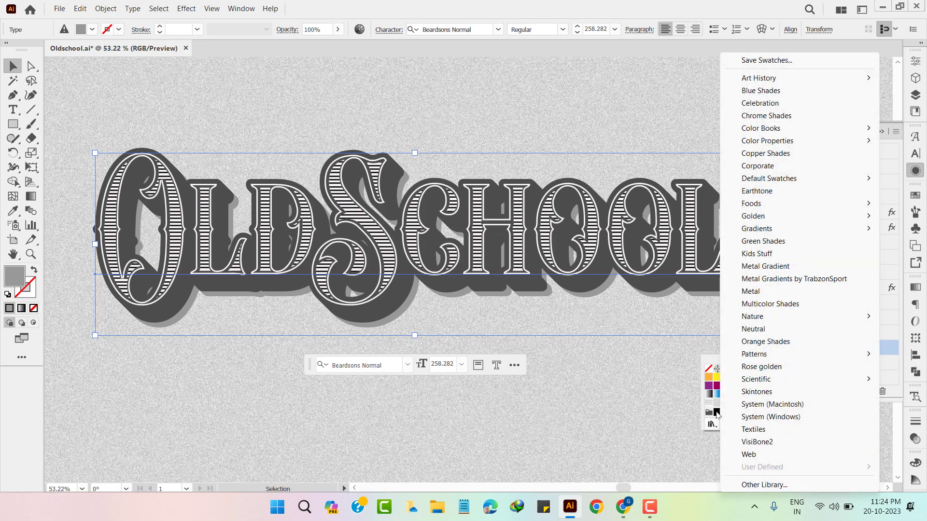
{"action": "mouse_move", "coordinate": [754, 355]}
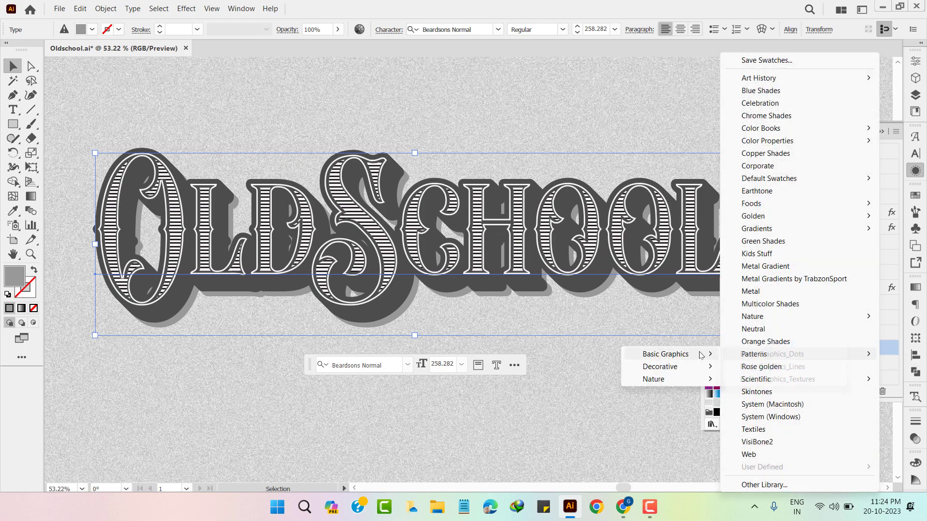
{"action": "left_click", "coordinate": [762, 354]}
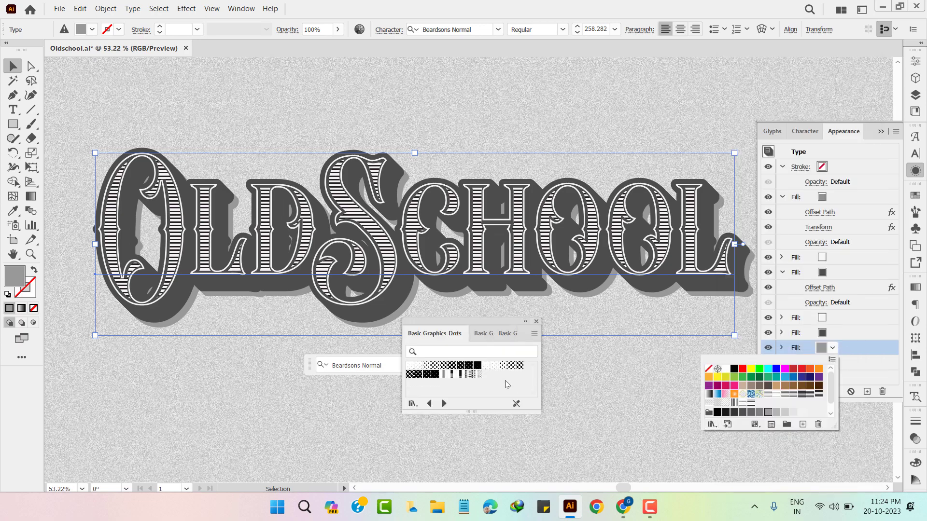
{"action": "left_click", "coordinate": [444, 404]}
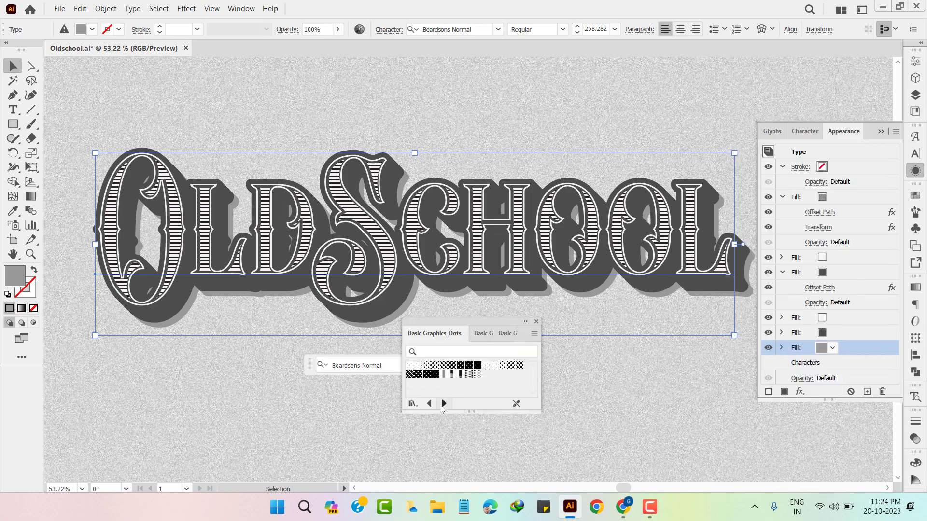
{"action": "left_click", "coordinate": [442, 405]}
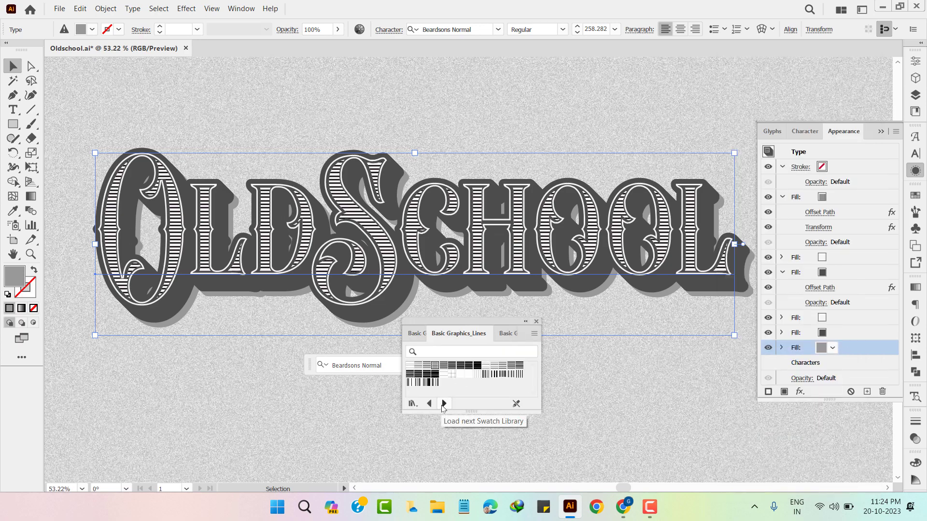
{"action": "left_click", "coordinate": [428, 369]}
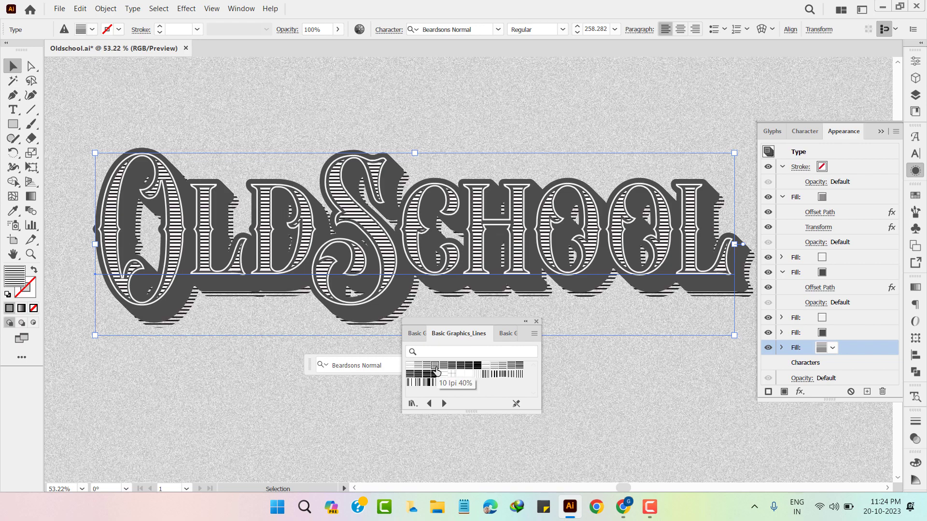
Try Basic Graphics_Textures swatches on the shadow and settle on diagonal lines
{"action": "left_click", "coordinate": [444, 404]}
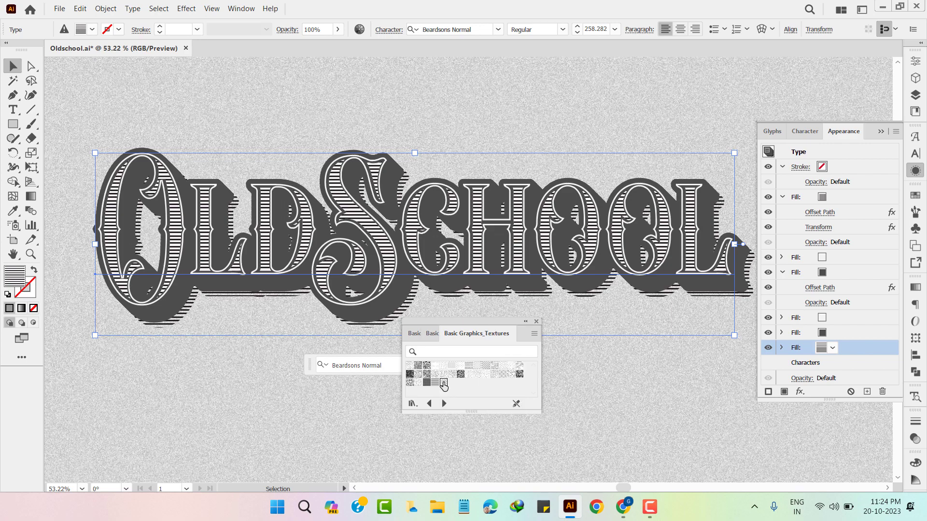
{"action": "left_click", "coordinate": [443, 383]}
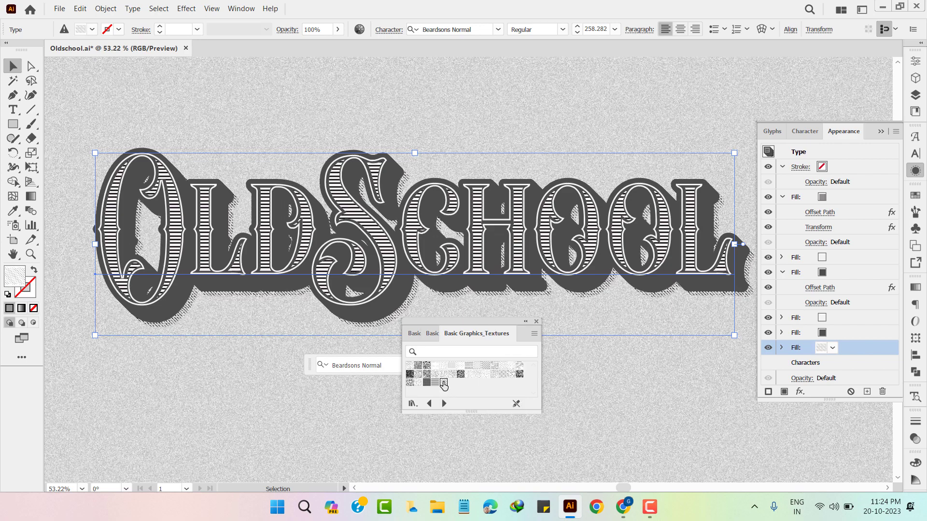
{"action": "left_click", "coordinate": [485, 369]}
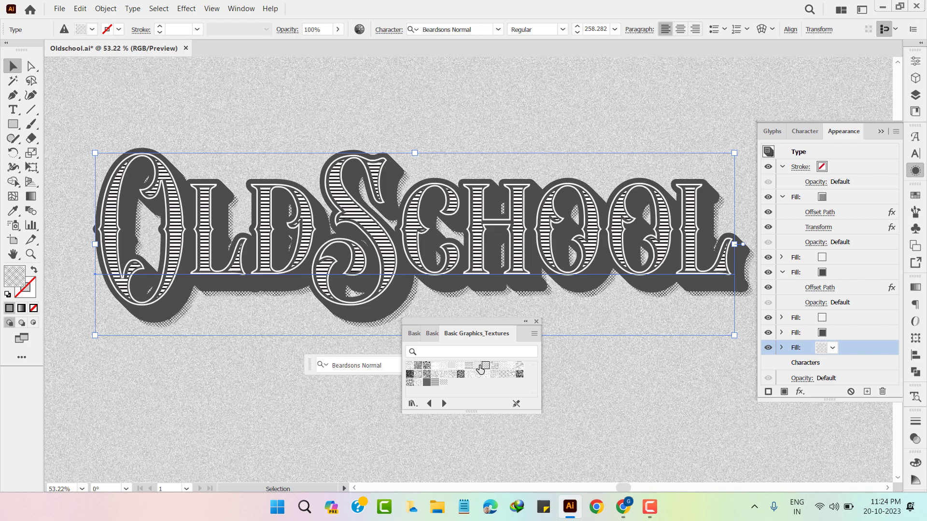
{"action": "left_click", "coordinate": [479, 368]}
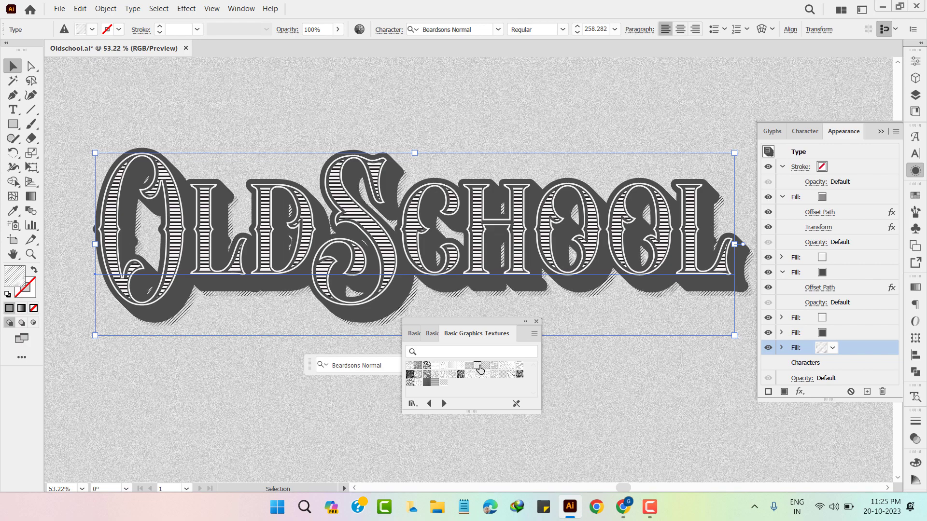
{"action": "left_click", "coordinate": [444, 383]}
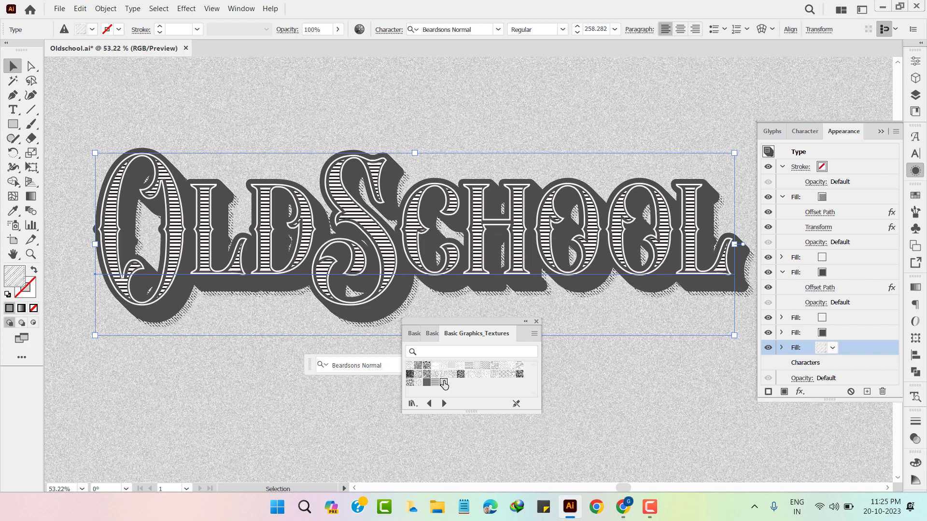
{"action": "left_click", "coordinate": [485, 368]}
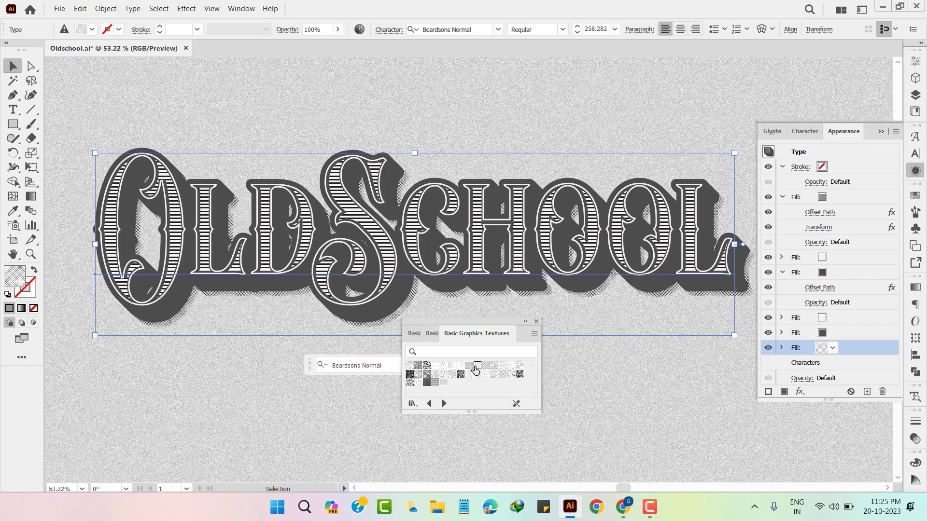
{"action": "left_click", "coordinate": [476, 367]}
{"action": "left_click", "coordinate": [537, 322]}
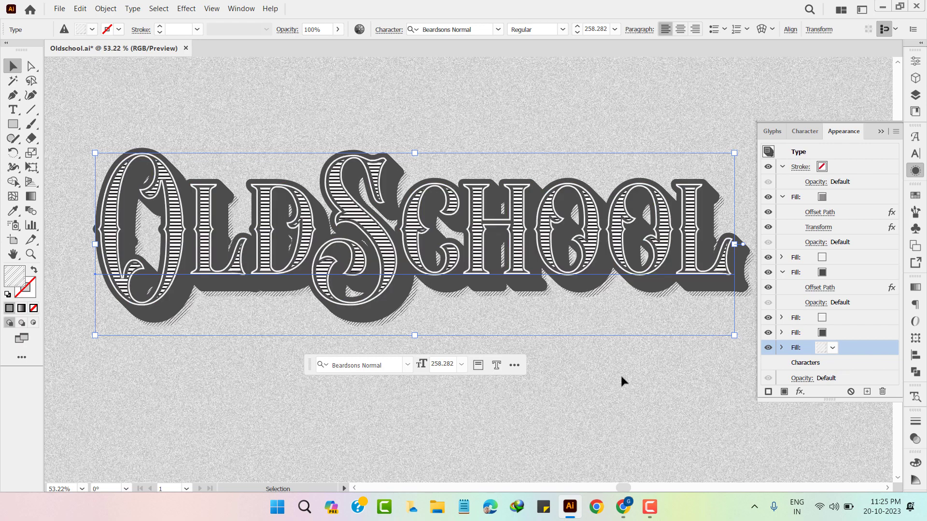
Raise the shadow fill's Transform effect to 40 copies
{"action": "left_click", "coordinate": [783, 348]}
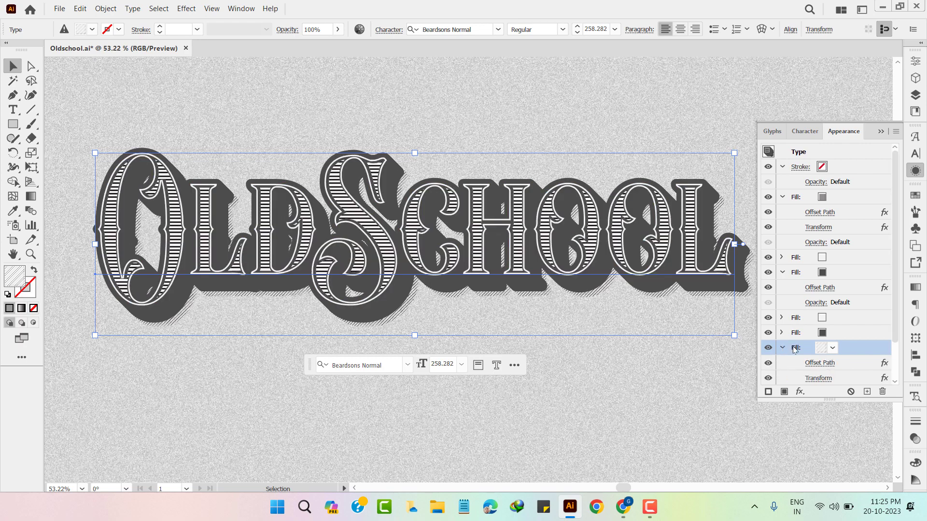
{"action": "scroll", "coordinate": [785, 347], "scroll_direction": "down", "scroll_amount": 1}
{"action": "left_click", "coordinate": [819, 333]}
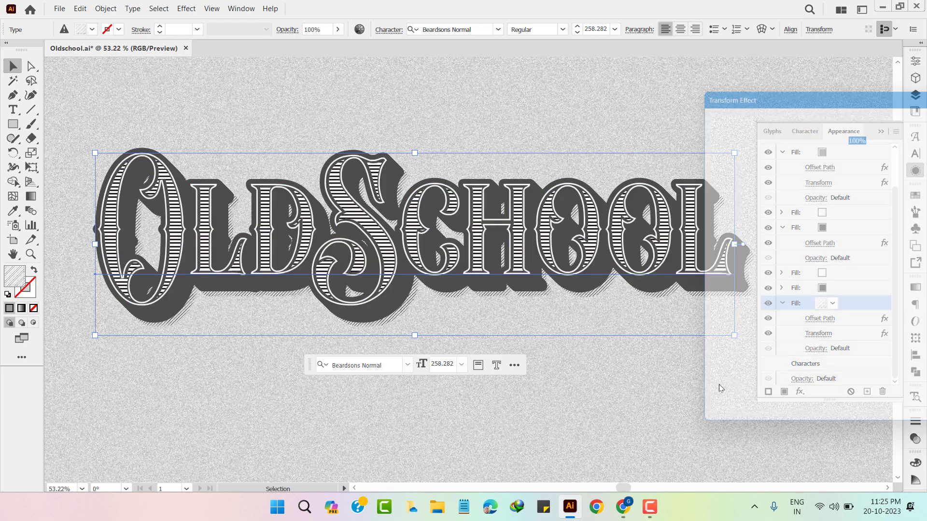
{"action": "left_click", "coordinate": [830, 375]}
{"action": "double_click", "coordinate": [831, 375]}
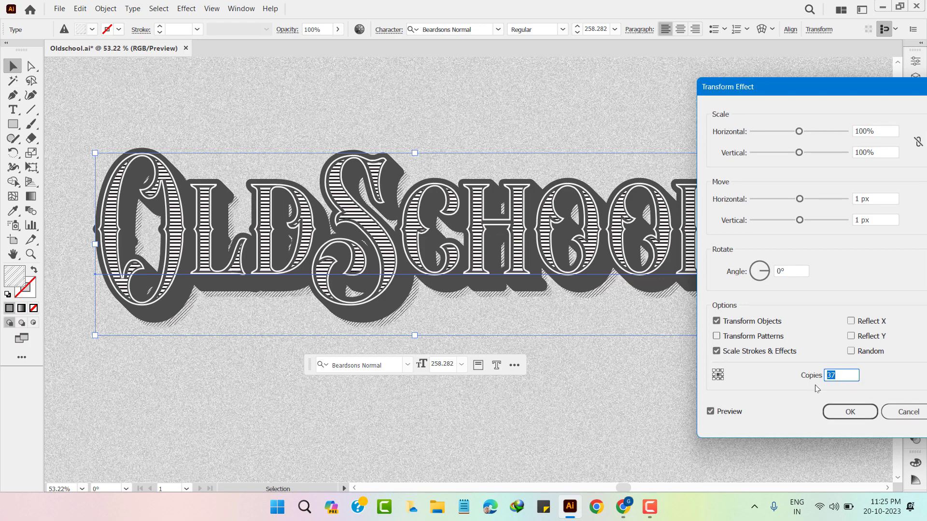
{"action": "key", "text": "Up"}
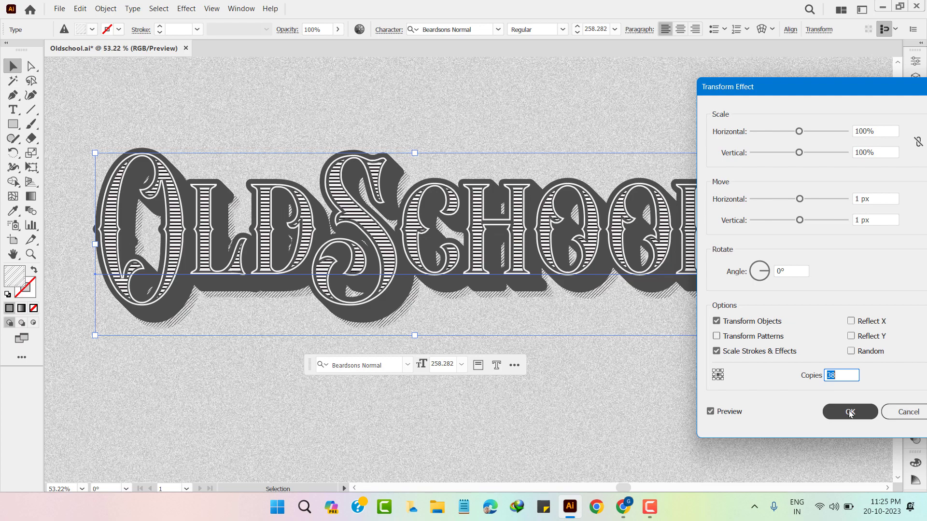
{"action": "left_click", "coordinate": [850, 412]}
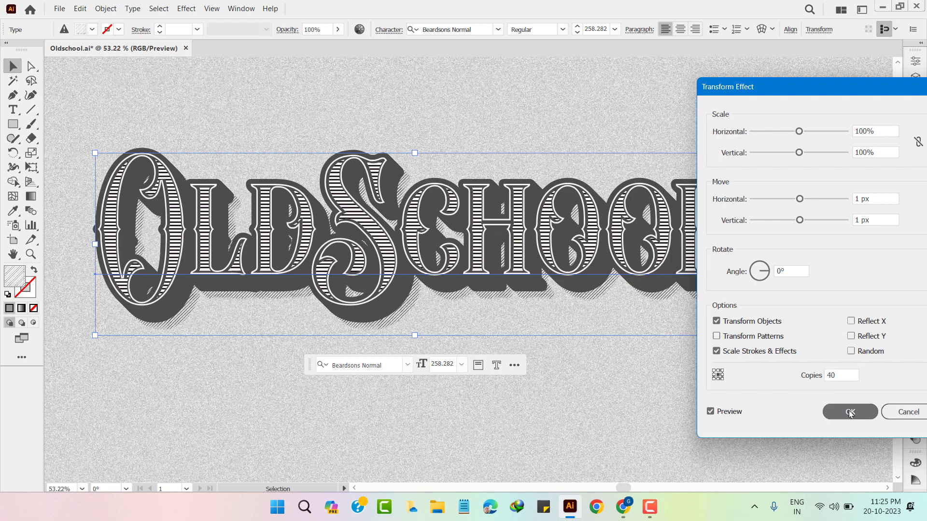
Deselect the lettering and collapse the three expanded fill rows in Appearance
{"action": "left_click", "coordinate": [683, 408]}
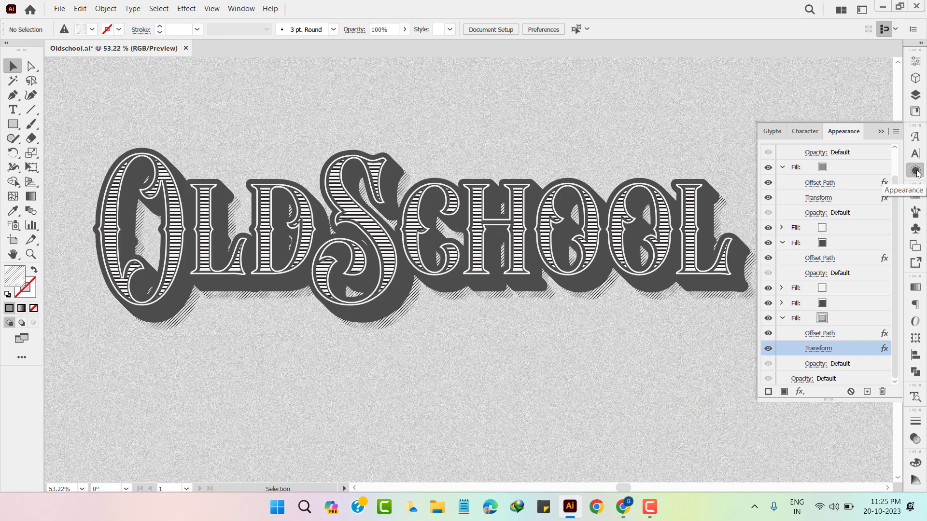
{"action": "left_click", "coordinate": [783, 167]}
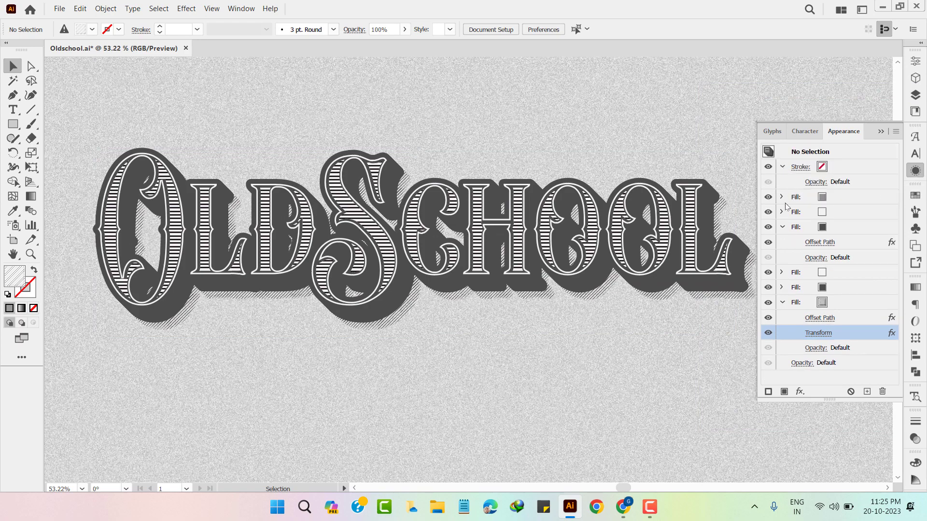
{"action": "left_click", "coordinate": [782, 227]}
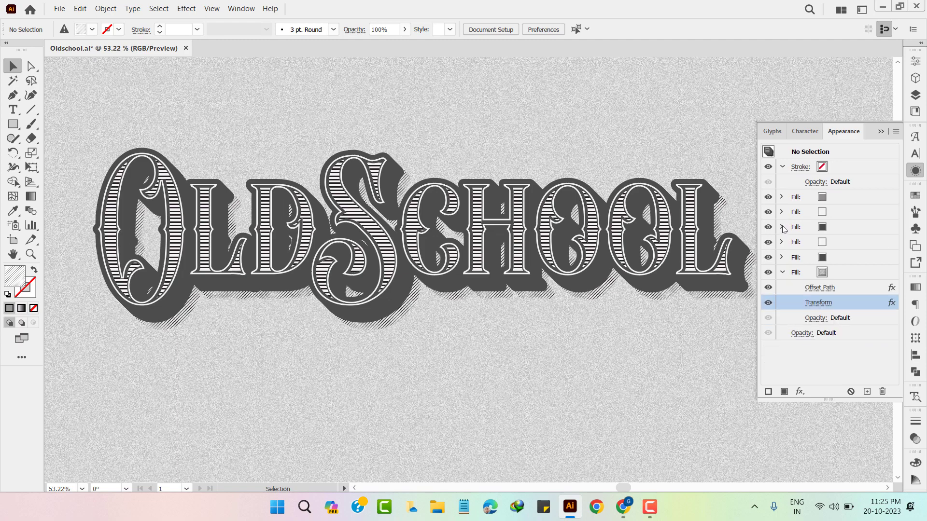
{"action": "left_click", "coordinate": [782, 273]}
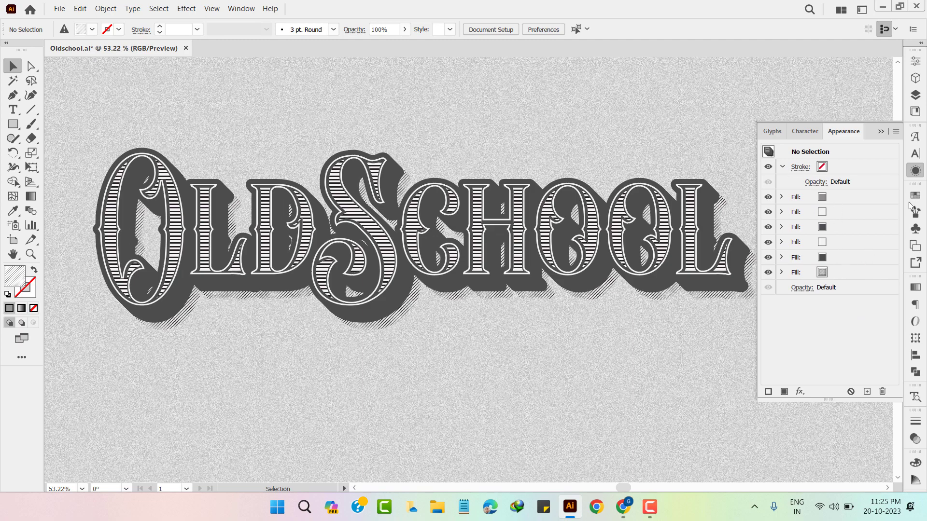
Close the Appearance panel and zoom out to see the whole artboard
{"action": "left_click", "coordinate": [917, 171]}
{"action": "key", "text": "z"}
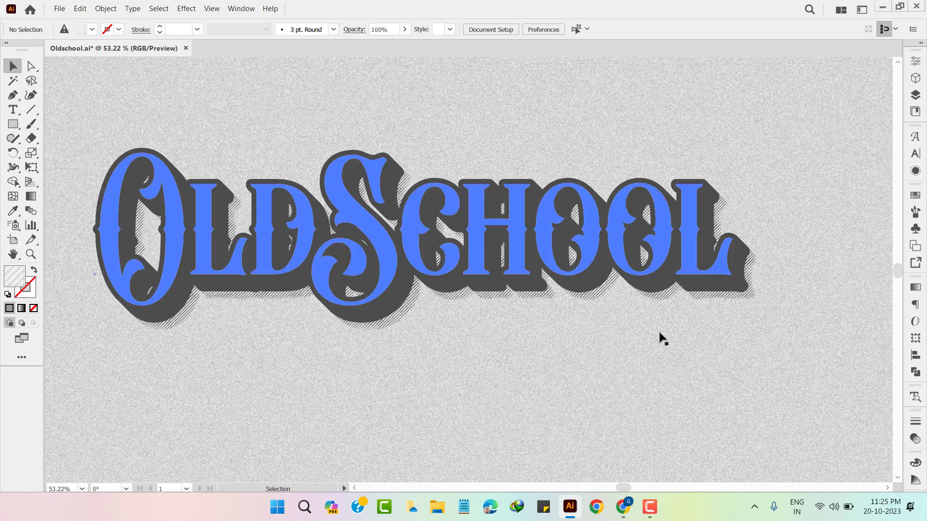
{"action": "left_click", "coordinate": [586, 330], "text": "alt"}
{"action": "scroll", "coordinate": [533, 329], "scroll_direction": "down", "scroll_amount": 1}
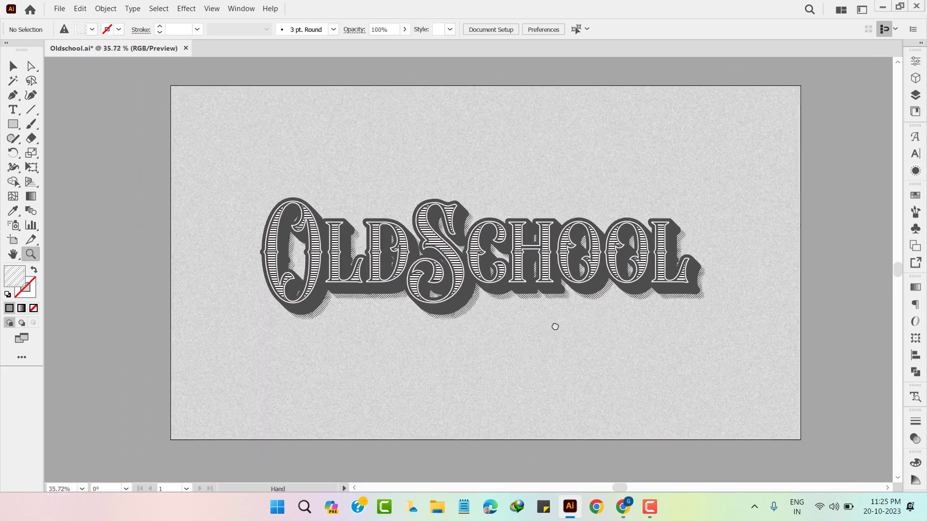
{"action": "scroll", "coordinate": [556, 321], "scroll_direction": "up", "scroll_amount": 1}
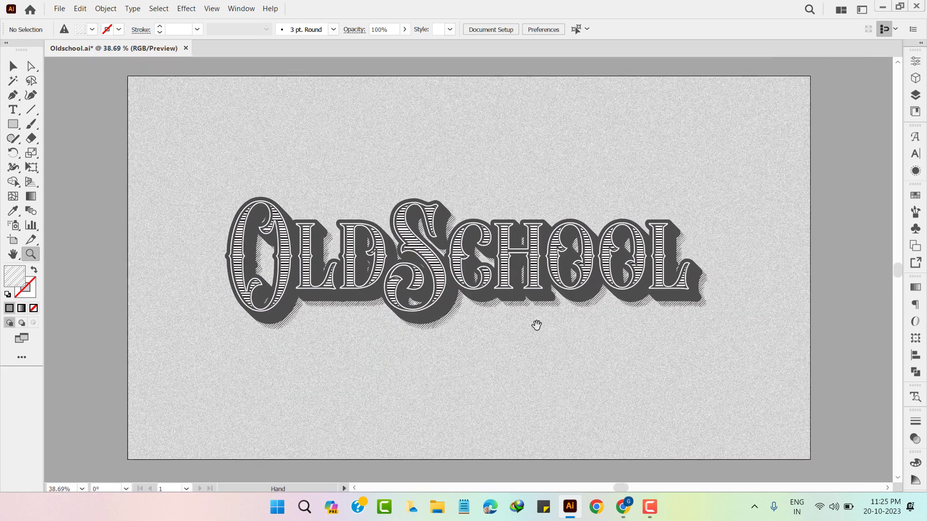
{"action": "left_click", "coordinate": [13, 66]}
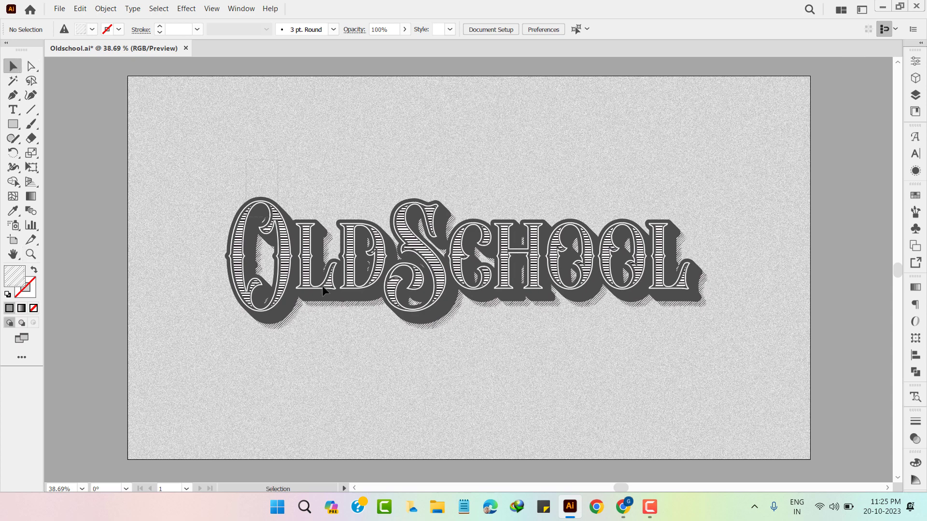
Centre the selected lettering horizontally and vertically on the artboard
{"action": "key", "text": "ctrl+a"}
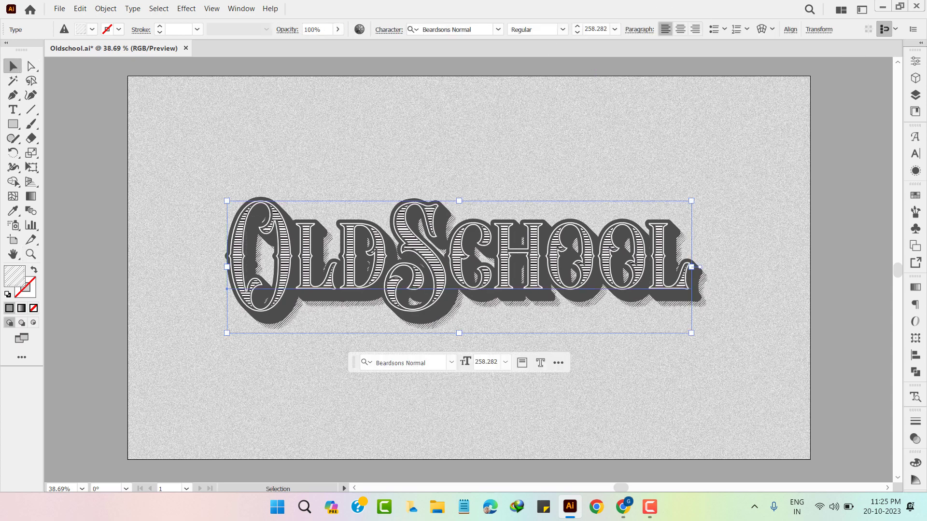
{"action": "left_click", "coordinate": [915, 355]}
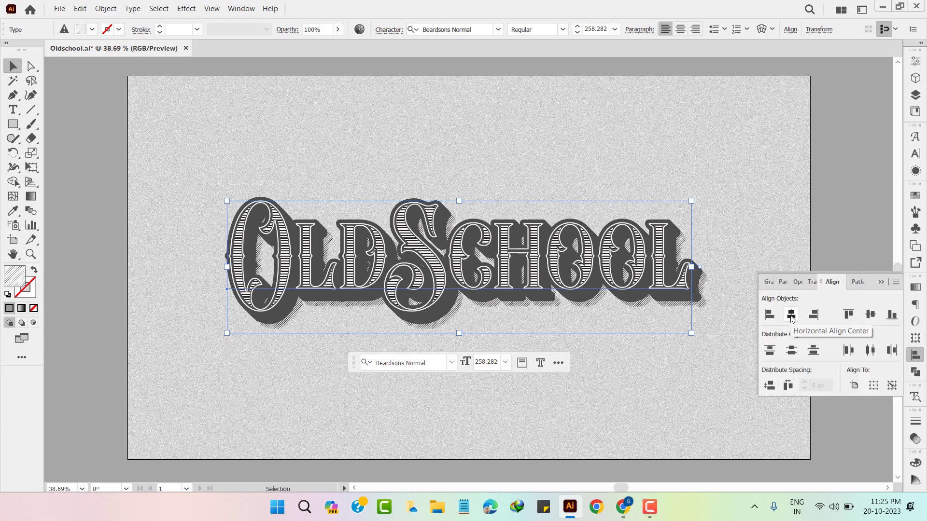
{"action": "left_click", "coordinate": [792, 314]}
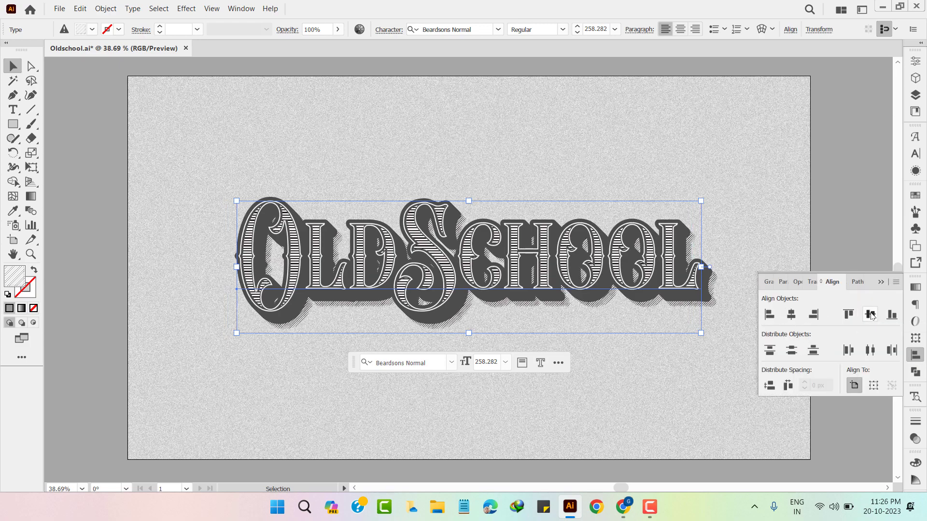
{"action": "left_click", "coordinate": [871, 315]}
{"action": "left_click", "coordinate": [703, 371]}
Test resizing the lettering from its bottom edge, leave its size unchanged, and pan slightly
{"action": "left_click", "coordinate": [419, 309]}
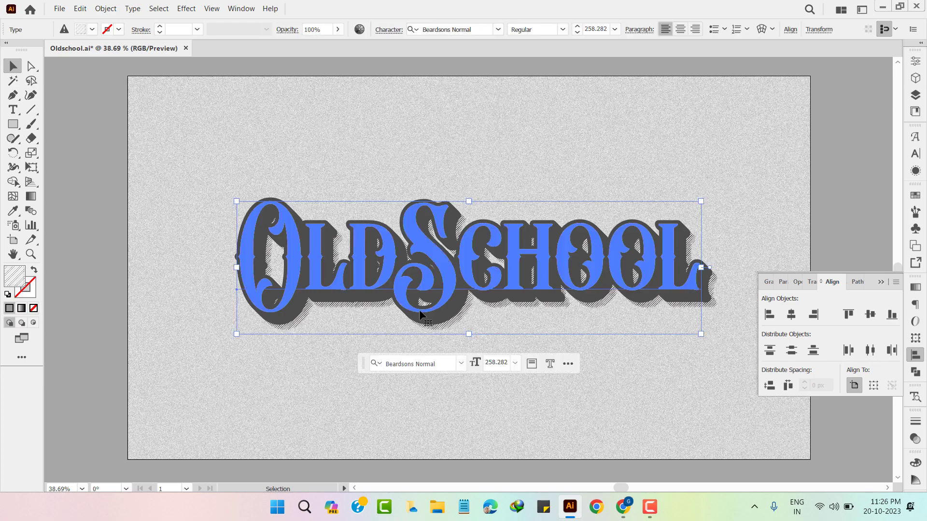
{"action": "left_click_drag", "start_coordinate": [468, 338], "coordinate": [469, 344]}
{"action": "left_click", "coordinate": [538, 413]}
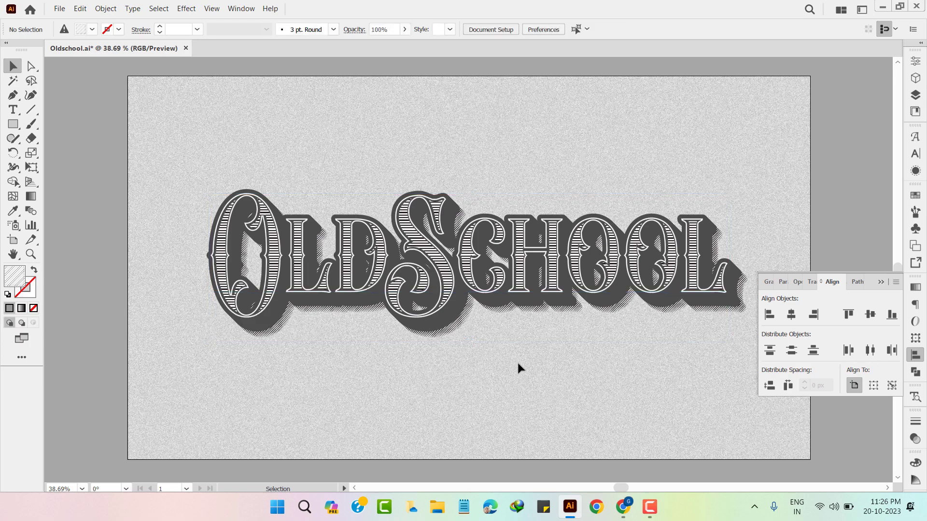
{"action": "left_click_drag", "start_coordinate": [532, 367], "coordinate": [500, 360]}
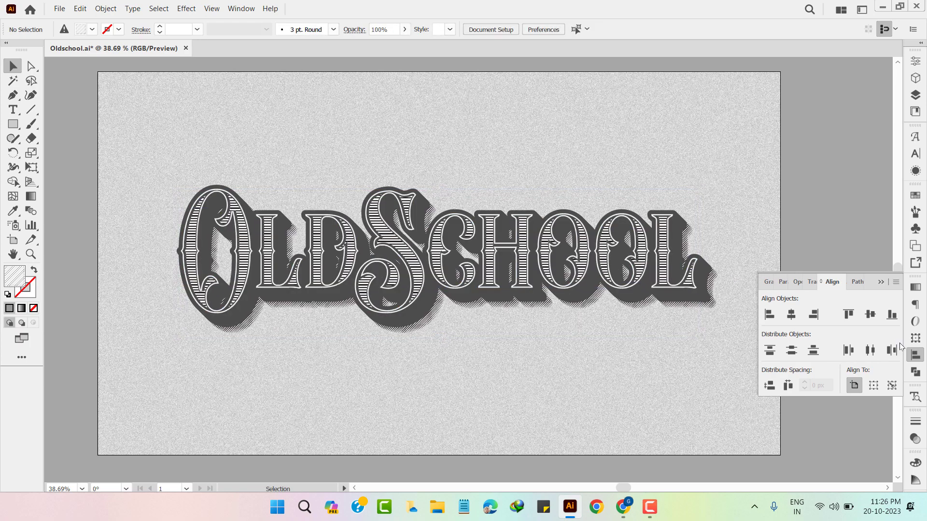
{"action": "left_click", "coordinate": [753, 371]}
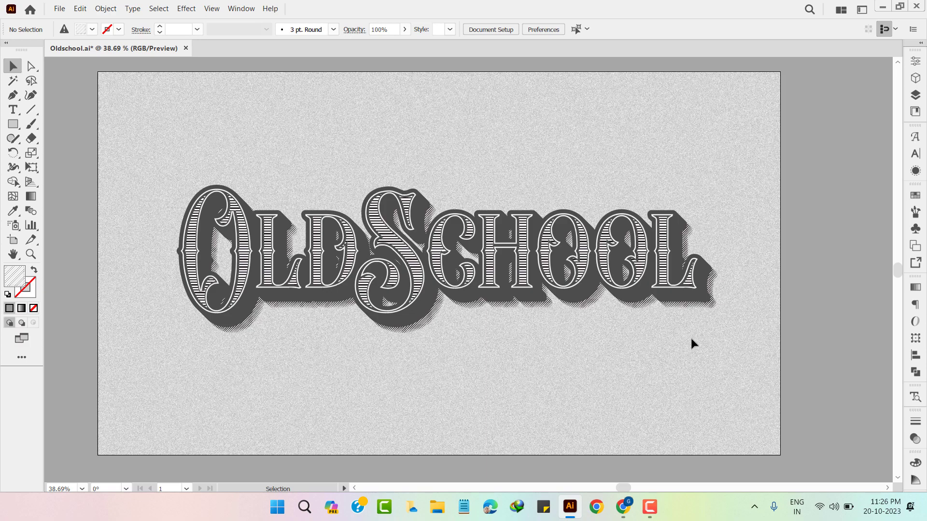
{"action": "key", "text": "ctrl+z"}
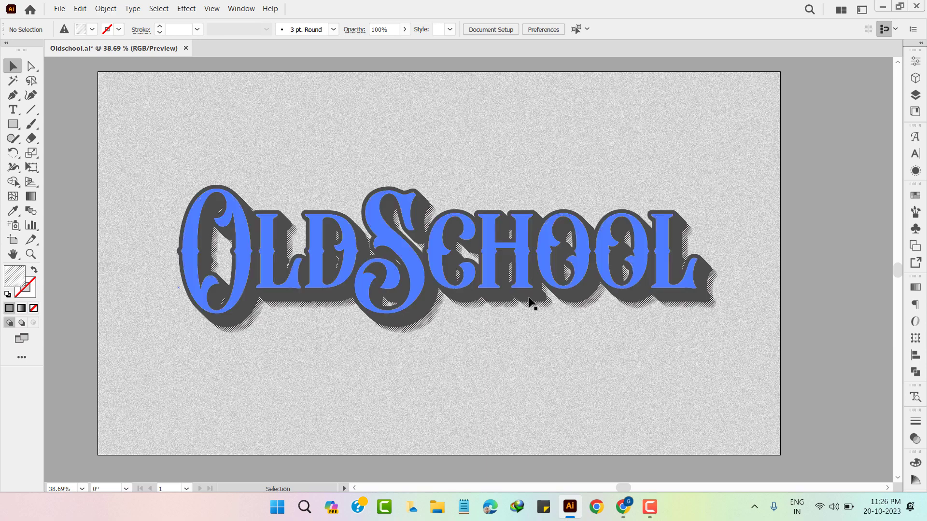
{"action": "left_click", "coordinate": [536, 255]}
{"action": "key", "text": "t"}
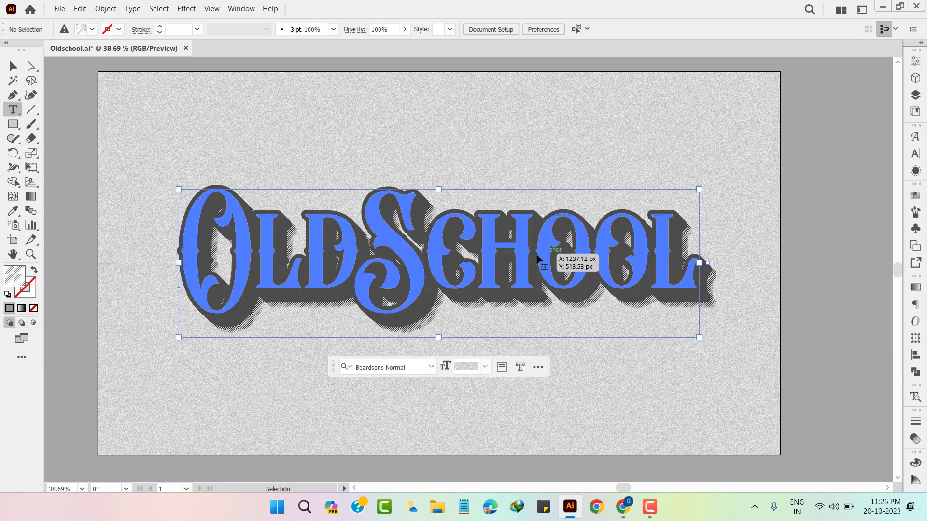
{"action": "key", "text": "Home"}
{"action": "key", "text": "ctrl+a"}
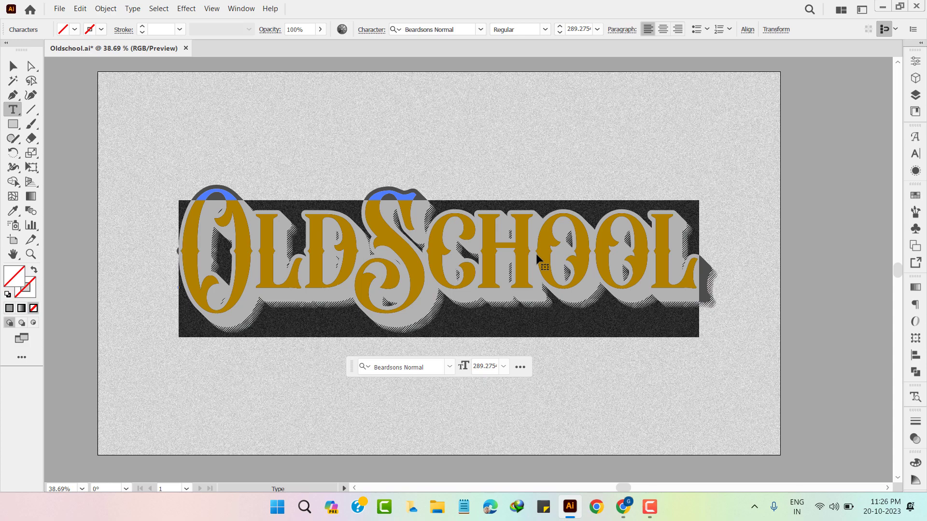
{"action": "type", "text": "Vint"}
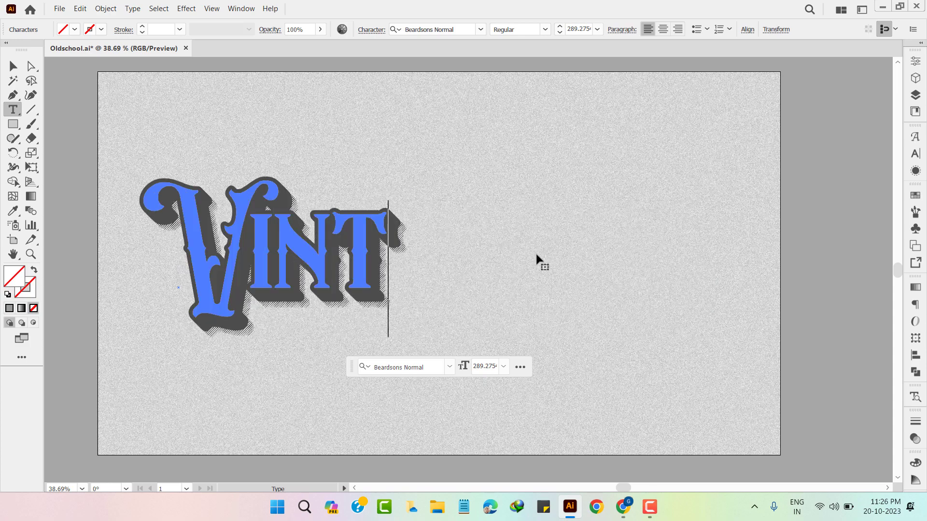
{"action": "type", "text": "age"}
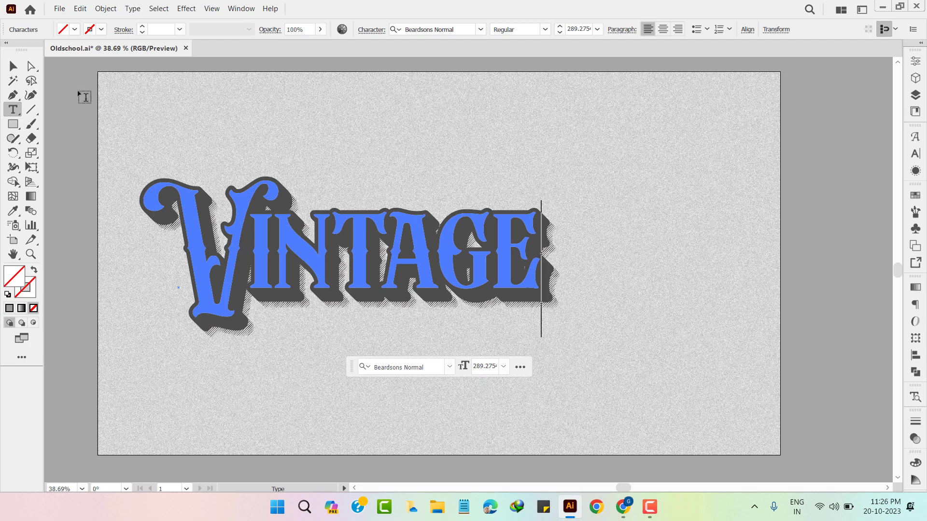
{"action": "left_click", "coordinate": [13, 66]}
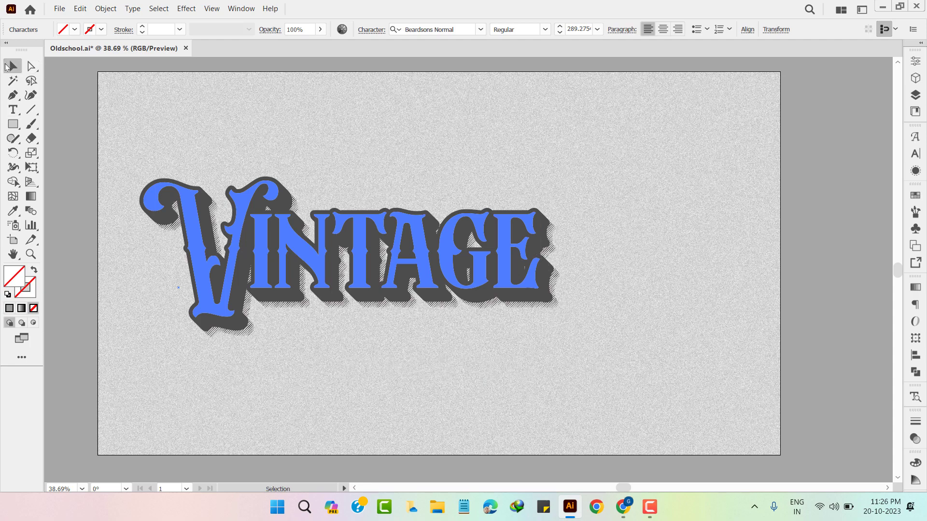
{"action": "left_click", "coordinate": [388, 159]}
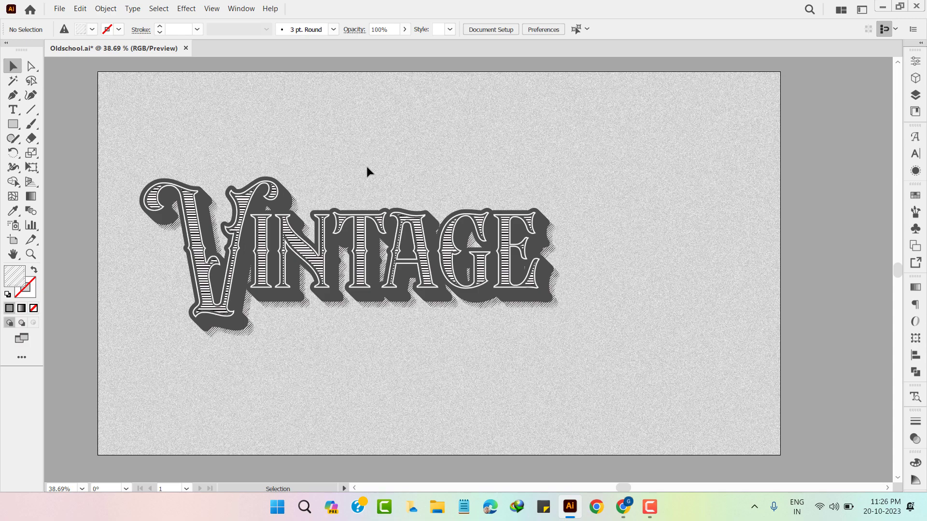
{"action": "left_click_drag", "start_coordinate": [367, 169], "coordinate": [529, 356]}
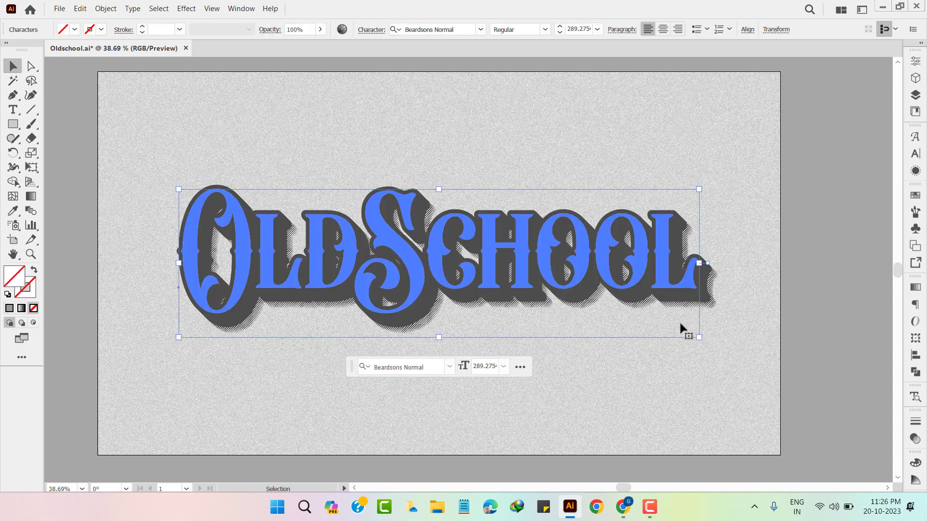
Change the OldSchool text's font to Balkey Regular
{"action": "left_click", "coordinate": [664, 391]}
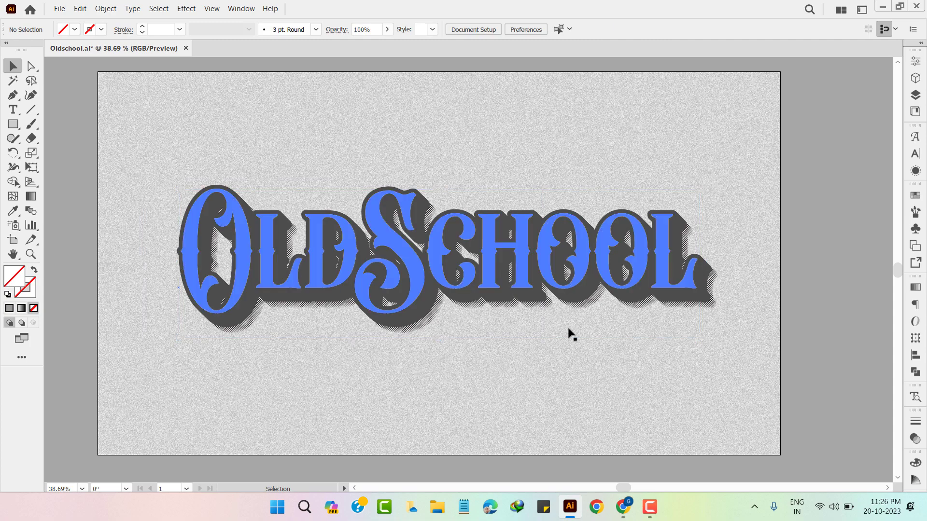
{"action": "left_click", "coordinate": [546, 260]}
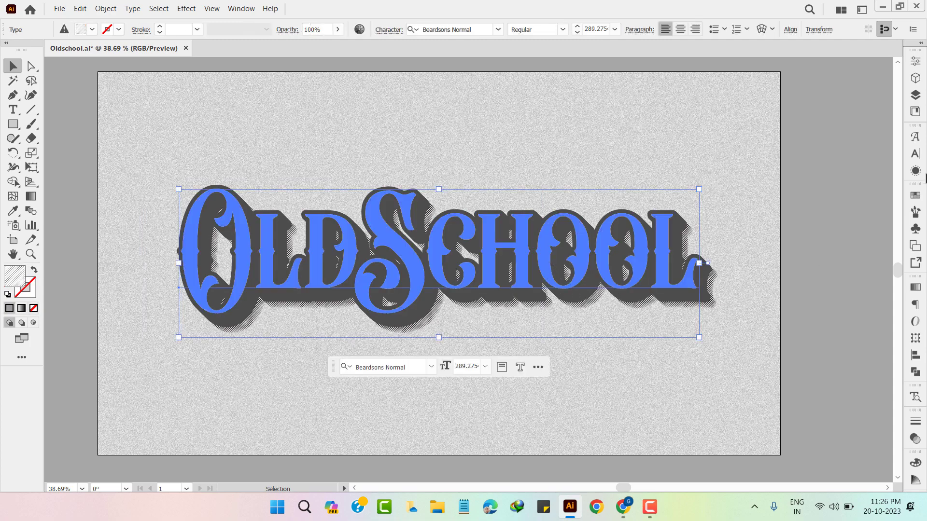
{"action": "left_click", "coordinate": [915, 153]}
{"action": "left_click", "coordinate": [893, 151]}
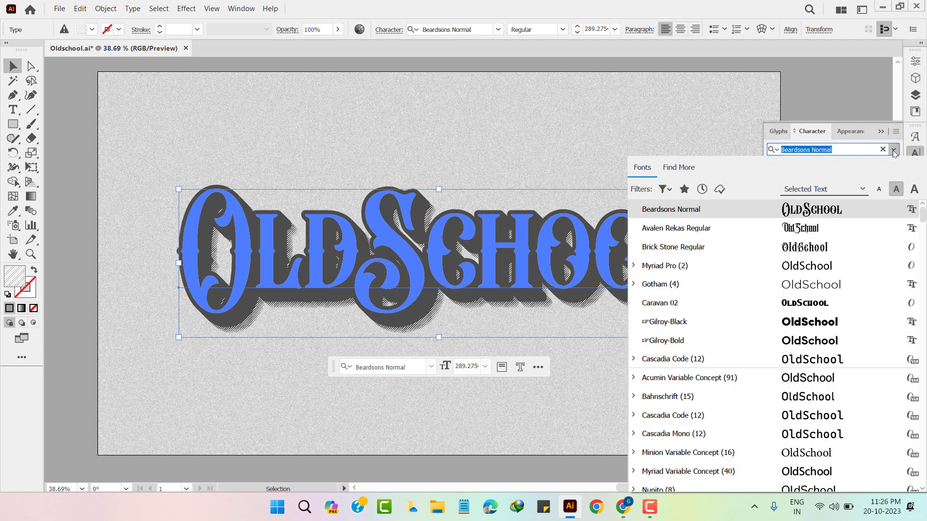
{"action": "left_click_drag", "start_coordinate": [924, 216], "coordinate": [926, 238]}
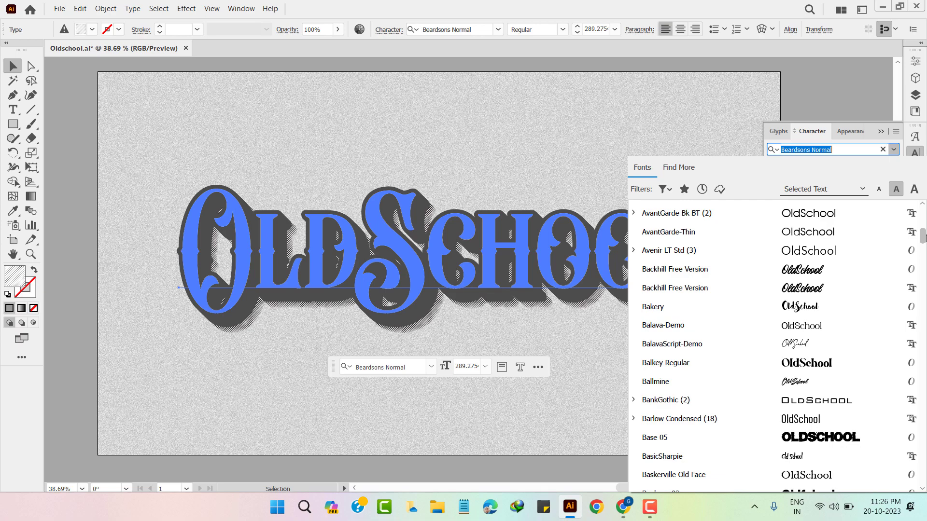
{"action": "left_click", "coordinate": [820, 363]}
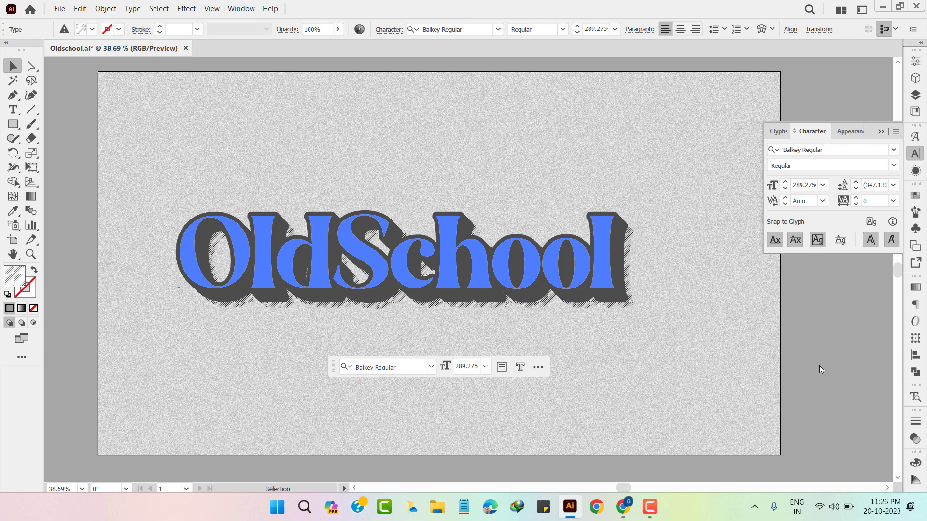
{"action": "left_click", "coordinate": [636, 353]}
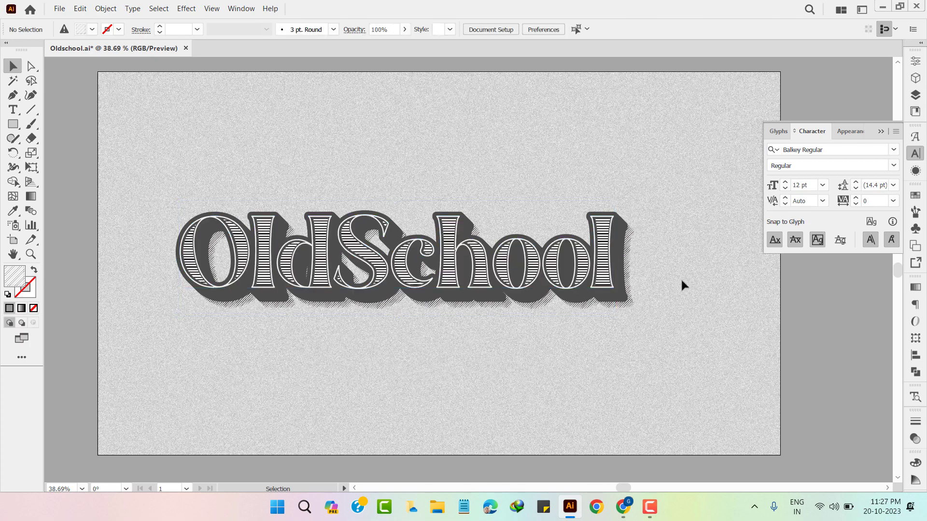
Re-centre the Balkey Regular text horizontally and vertically on the artboard, then deselect
{"action": "left_click", "coordinate": [299, 198]}
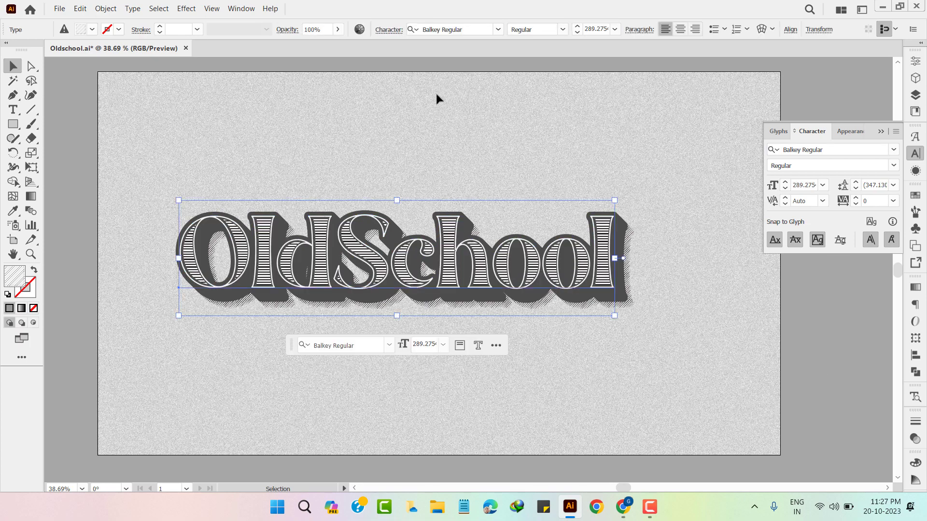
{"action": "left_click", "coordinate": [915, 355]}
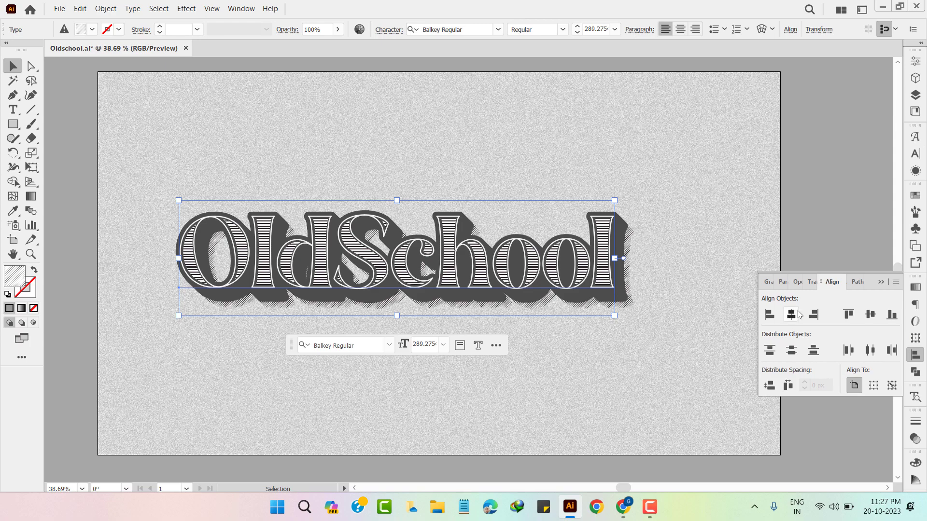
{"action": "left_click", "coordinate": [796, 314]}
{"action": "left_click", "coordinate": [871, 314]}
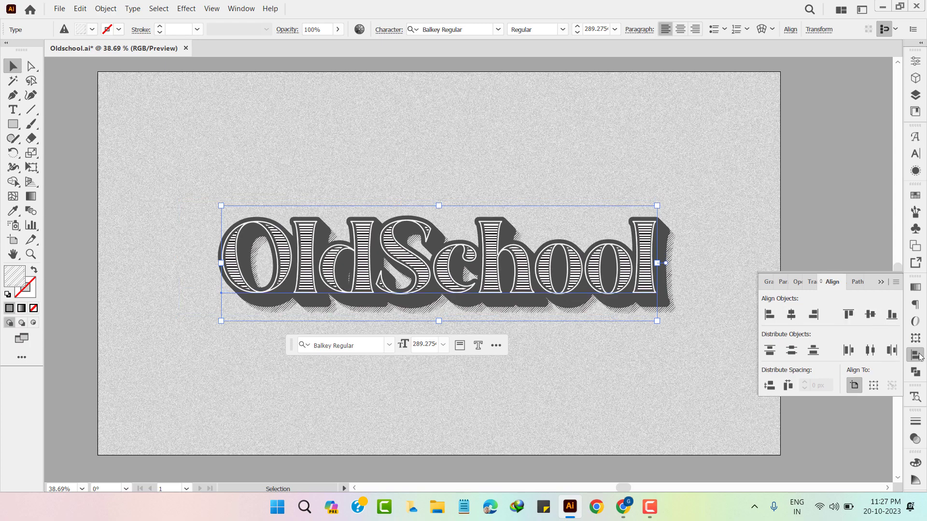
{"action": "left_click", "coordinate": [915, 355]}
{"action": "left_click", "coordinate": [554, 424]}
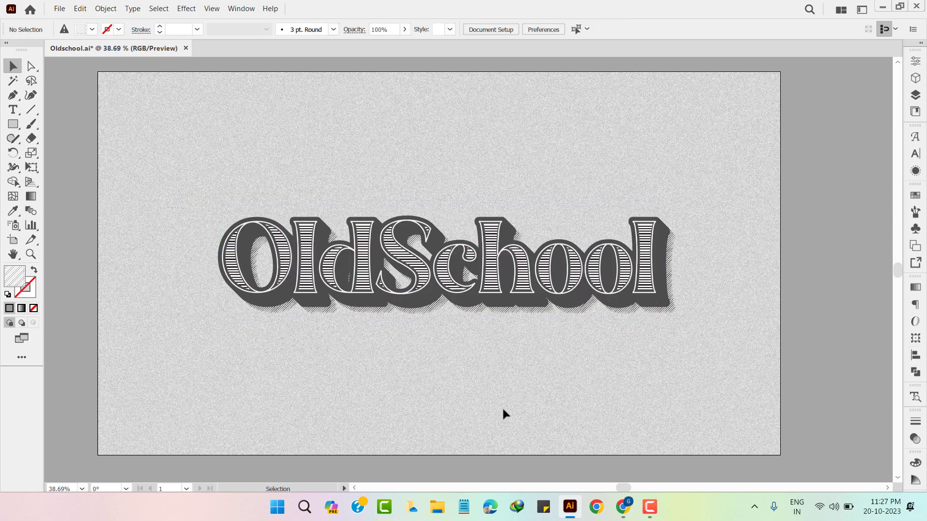
Replace the text with 'VintageStyle'
{"action": "double_click", "coordinate": [476, 266]}
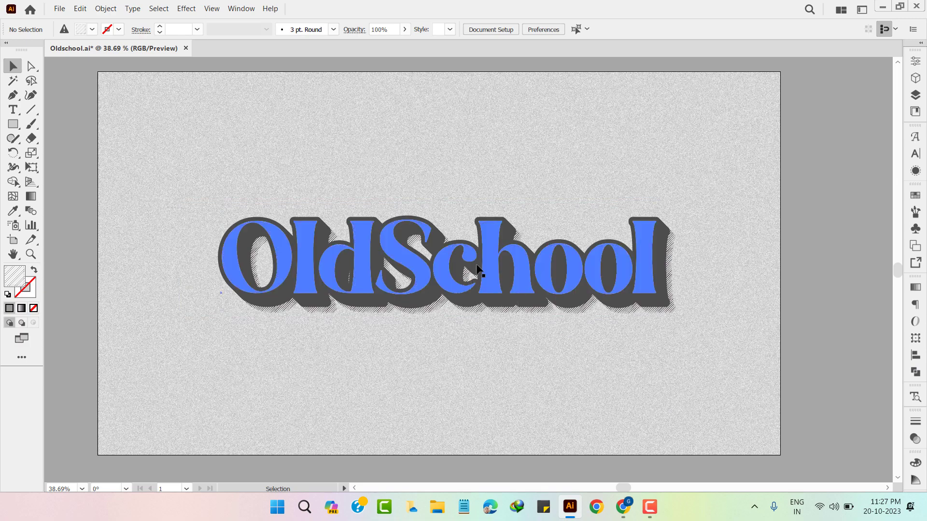
{"action": "key", "text": "ctrl+a"}
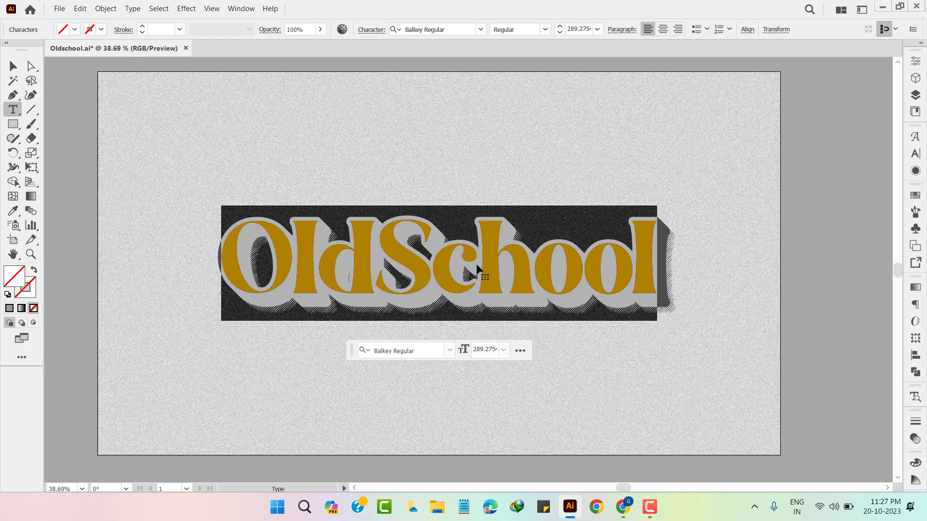
{"action": "type", "text": "Vi"}
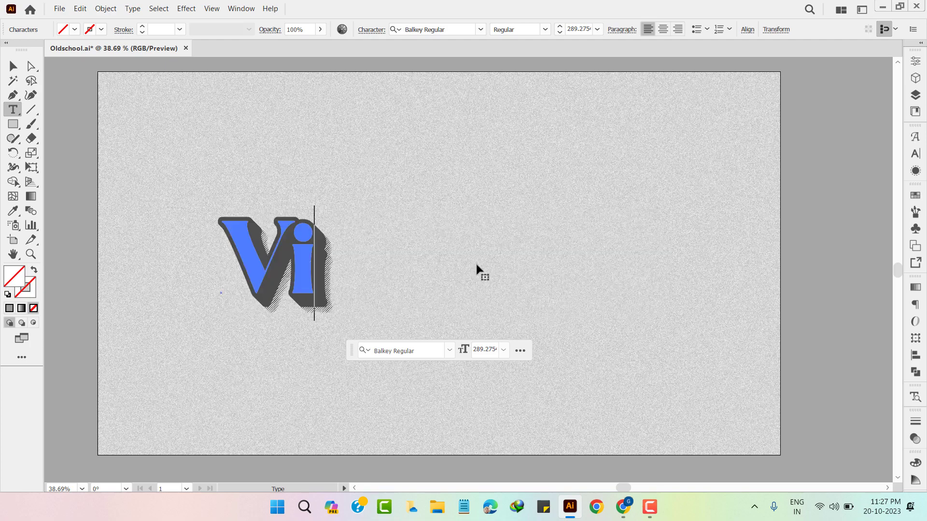
{"action": "type", "text": "ntageS"}
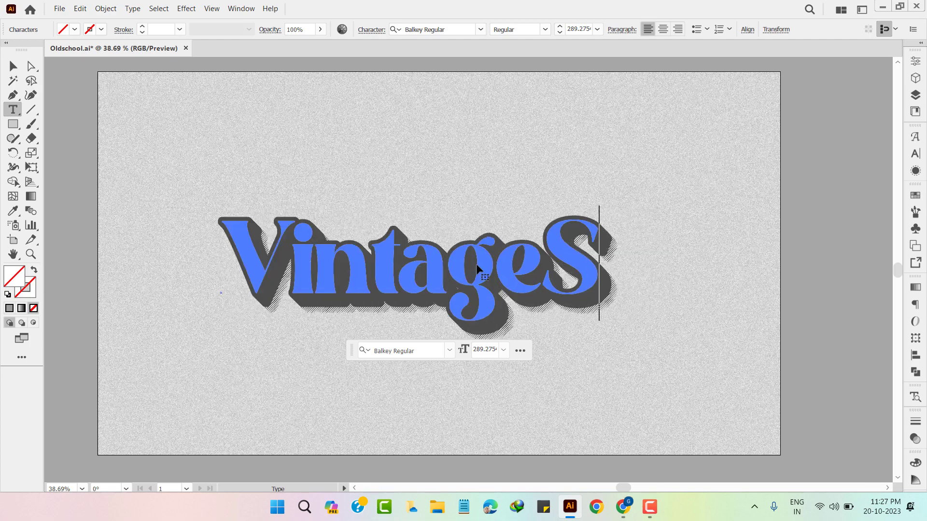
{"action": "type", "text": "tyle"}
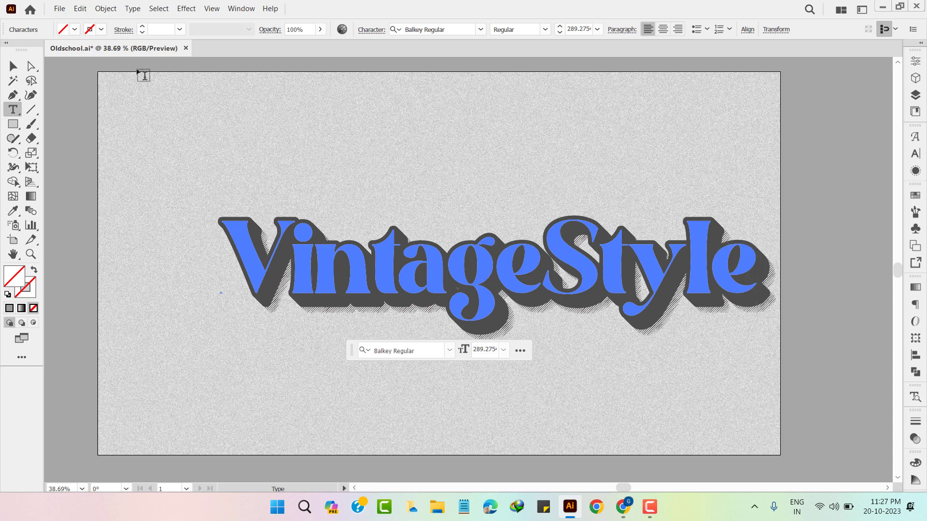
{"action": "left_click", "coordinate": [13, 66]}
{"action": "left_click", "coordinate": [365, 180]}
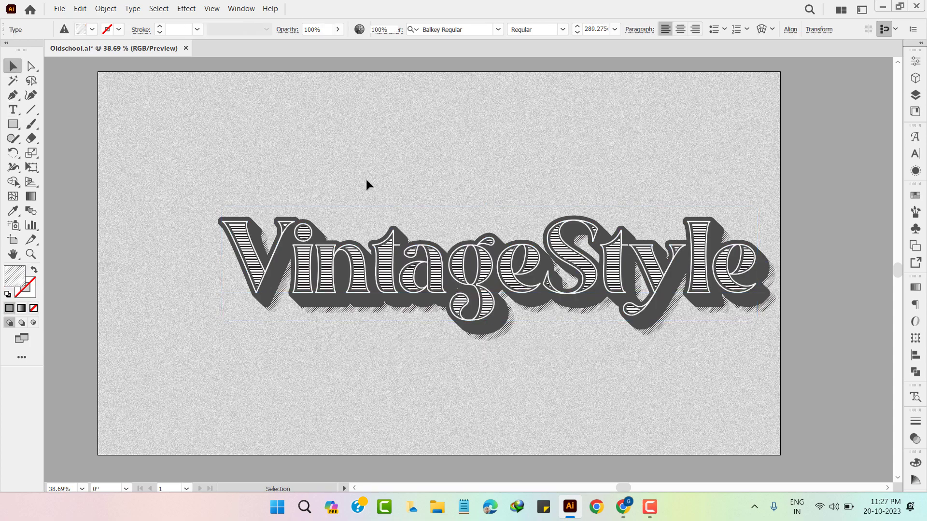
Centre VintageStyle horizontally on the artboard and shift the view slightly
{"action": "left_click_drag", "start_coordinate": [470, 354], "coordinate": [471, 355]}
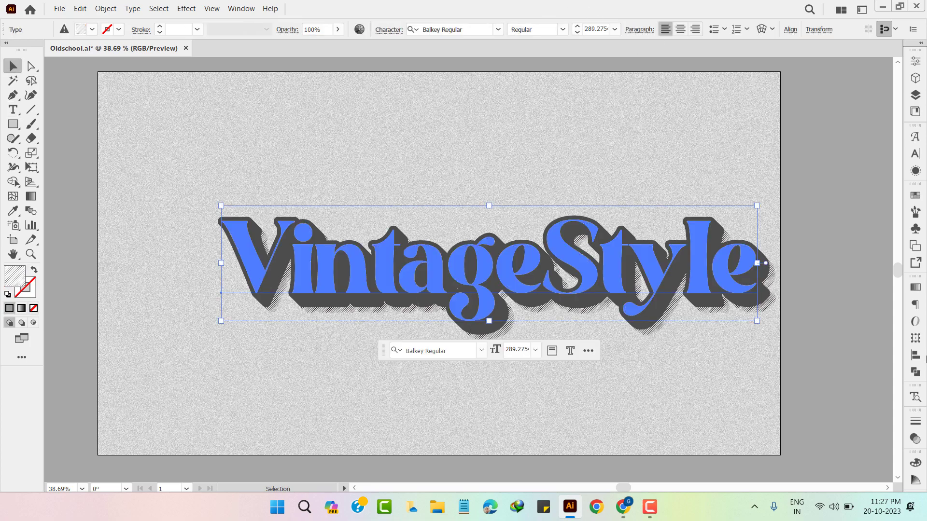
{"action": "left_click", "coordinate": [915, 355]}
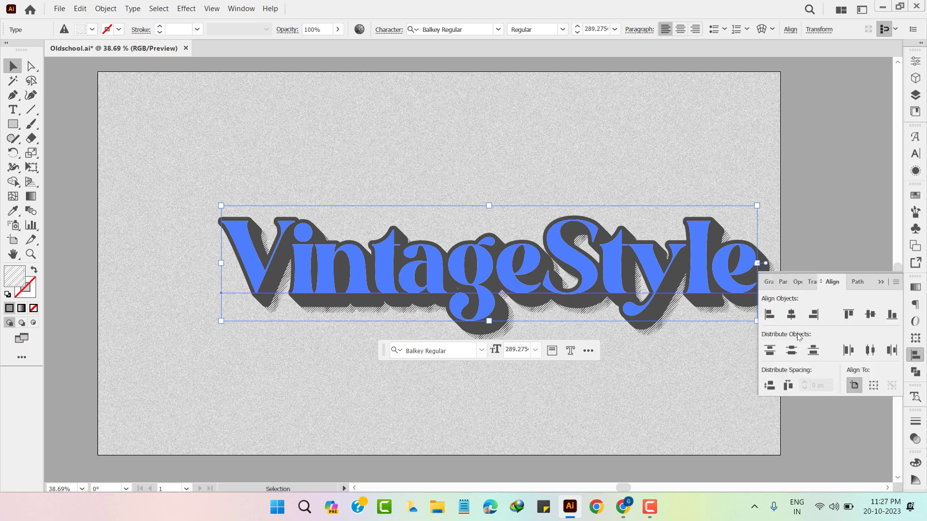
{"action": "left_click", "coordinate": [791, 314]}
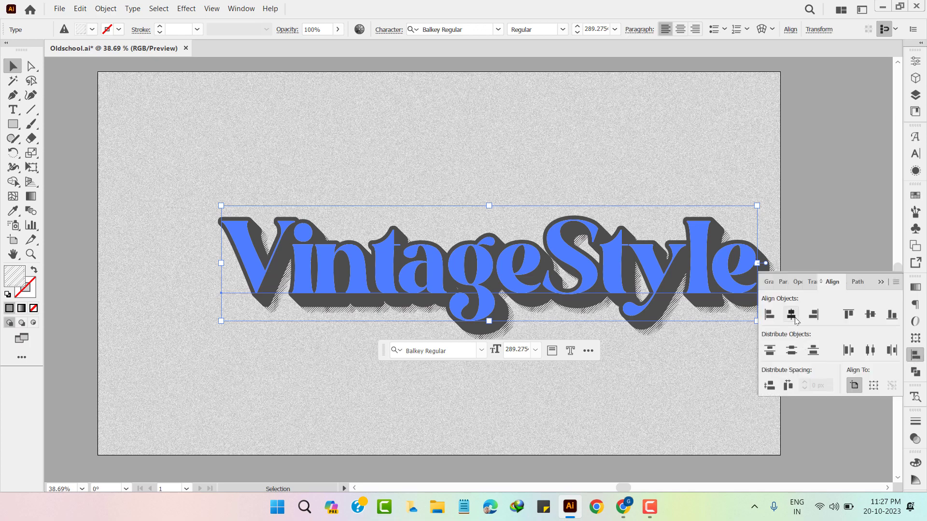
{"action": "left_click", "coordinate": [915, 355]}
{"action": "left_click", "coordinate": [704, 383]}
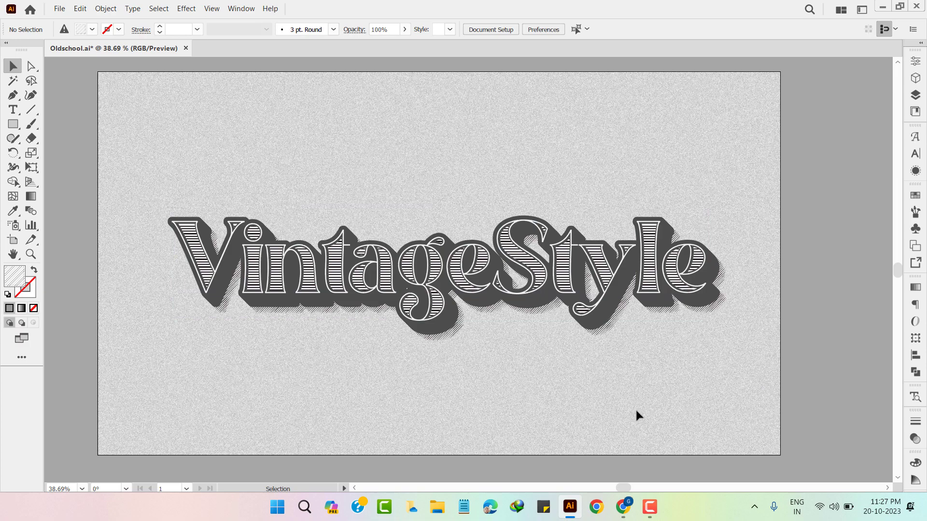
{"action": "left_click_drag", "start_coordinate": [596, 393], "coordinate": [626, 399]}
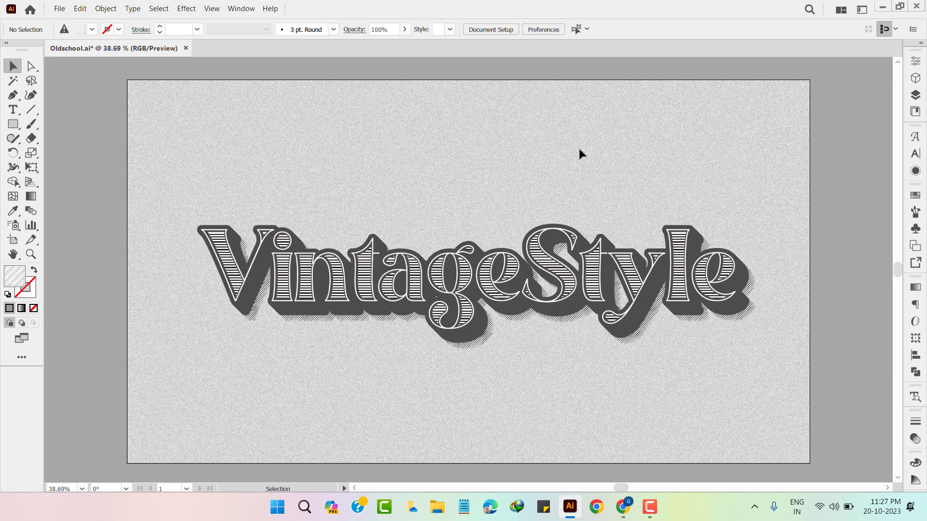
Undo back to the OldSchool wording in Beardsons Normal
{"action": "key", "text": "ctrl"}
{"action": "key", "text": "ctrl+a"}
{"action": "key", "text": "ctrl+z"}
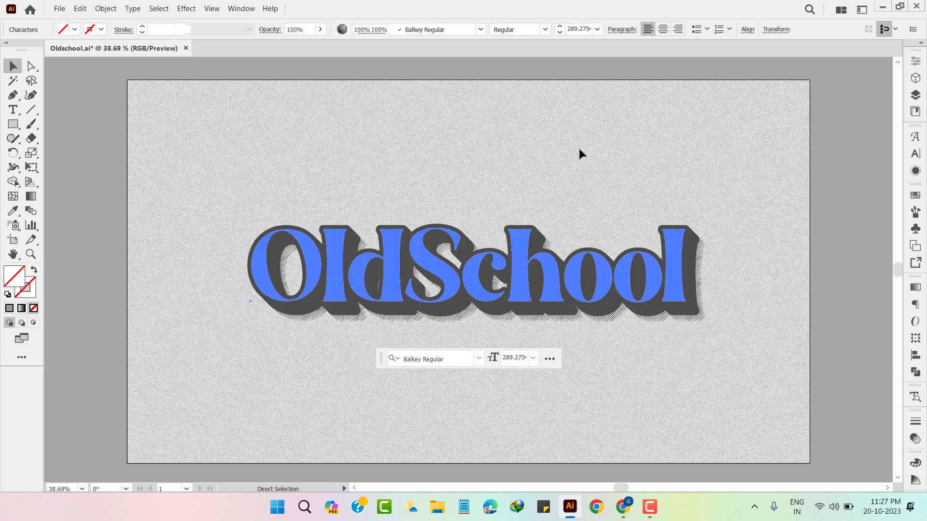
{"action": "key", "text": "ctrl+z"}
{"action": "key", "text": "ctrl+z"}
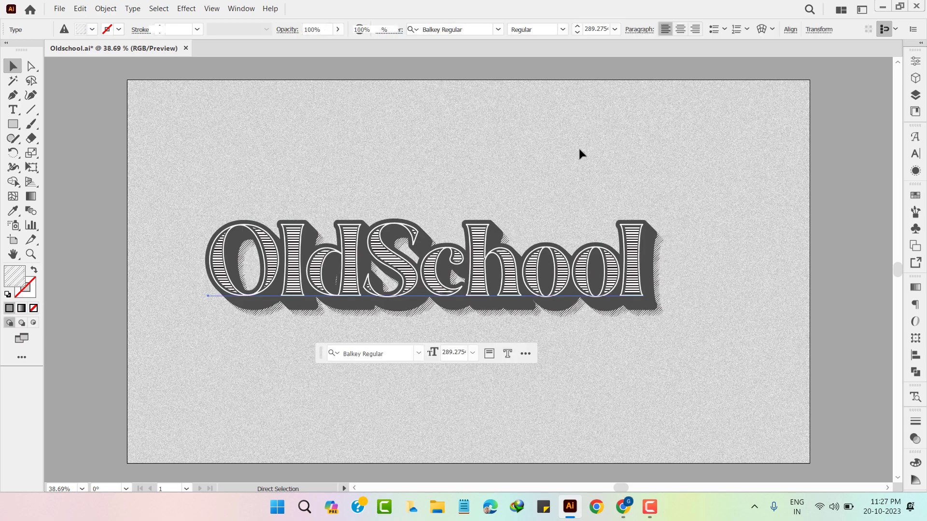
{"action": "key", "text": "ctrl+z"}
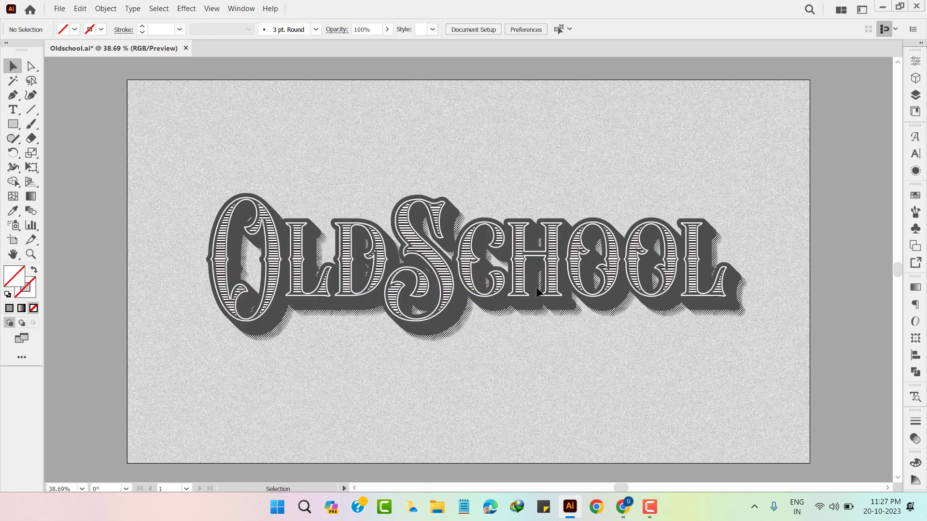
Select the OldSchool text and check its alignment in the Align panel
{"action": "left_click", "coordinate": [537, 292]}
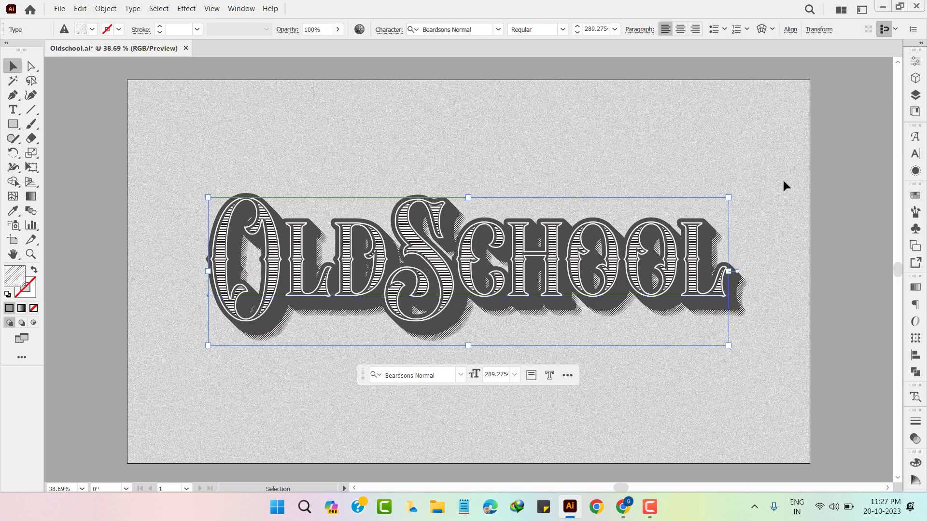
{"action": "left_click", "coordinate": [915, 355]}
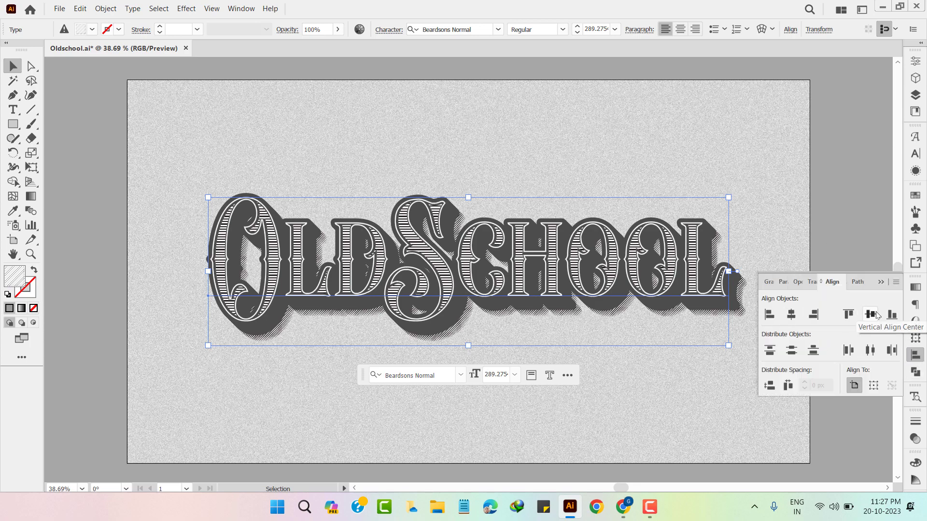
{"action": "left_click", "coordinate": [784, 181]}
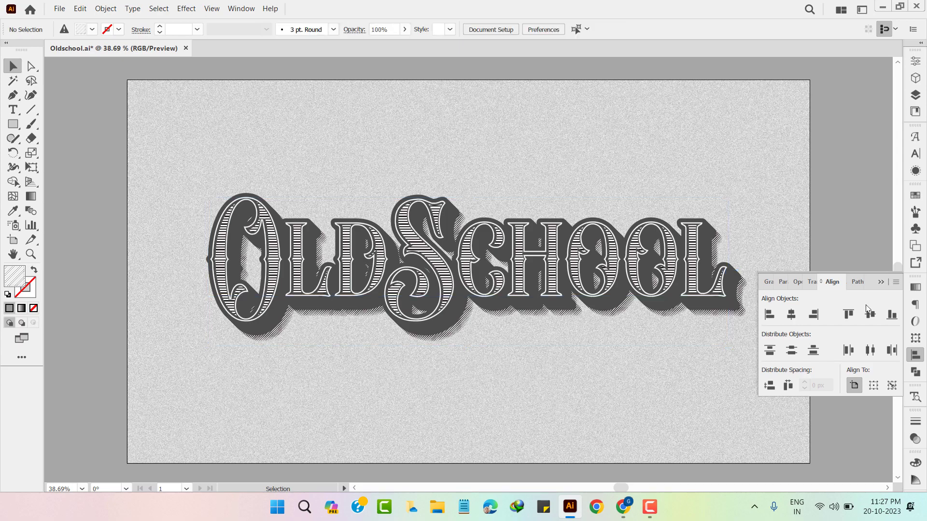
{"action": "left_click", "coordinate": [915, 356]}
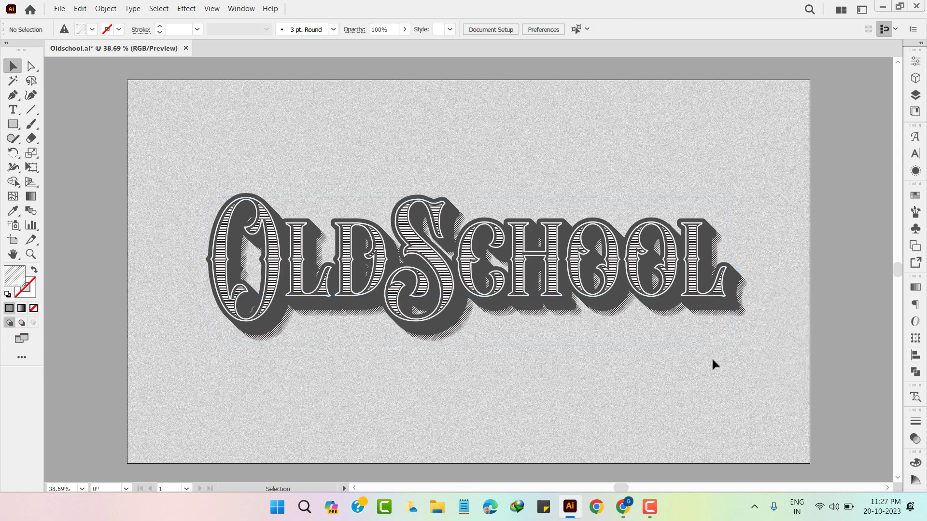
{"action": "key", "text": "z"}
{"action": "left_click_drag", "start_coordinate": [480, 263], "coordinate": [618, 364]}
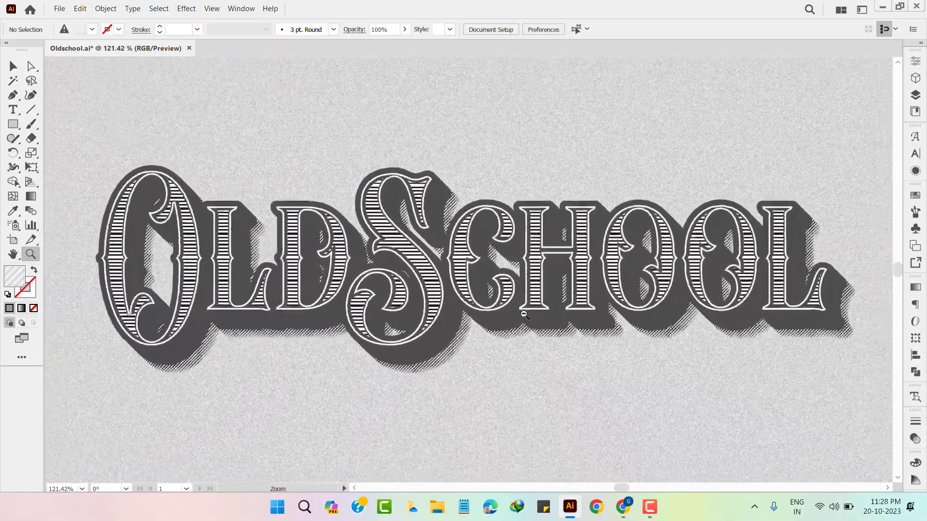
{"action": "mouse_move", "coordinate": [619, 364]}
{"action": "left_mouse_down"}
{"action": "mouse_move", "coordinate": [566, 339]}
{"action": "mouse_move", "coordinate": [534, 341]}
{"action": "mouse_move", "coordinate": [524, 317]}
{"action": "left_mouse_up"}
{"action": "key", "text": "ctrl+0"}
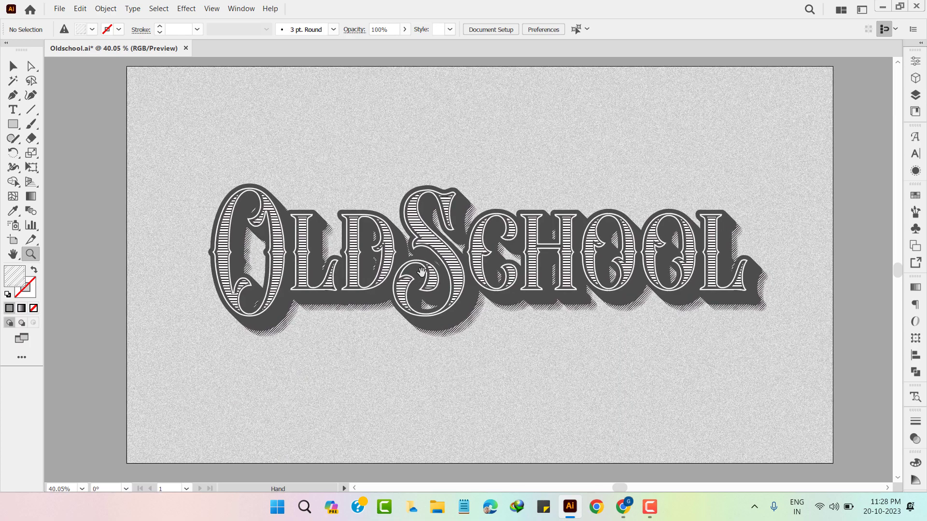
{"action": "left_click", "coordinate": [14, 65]}
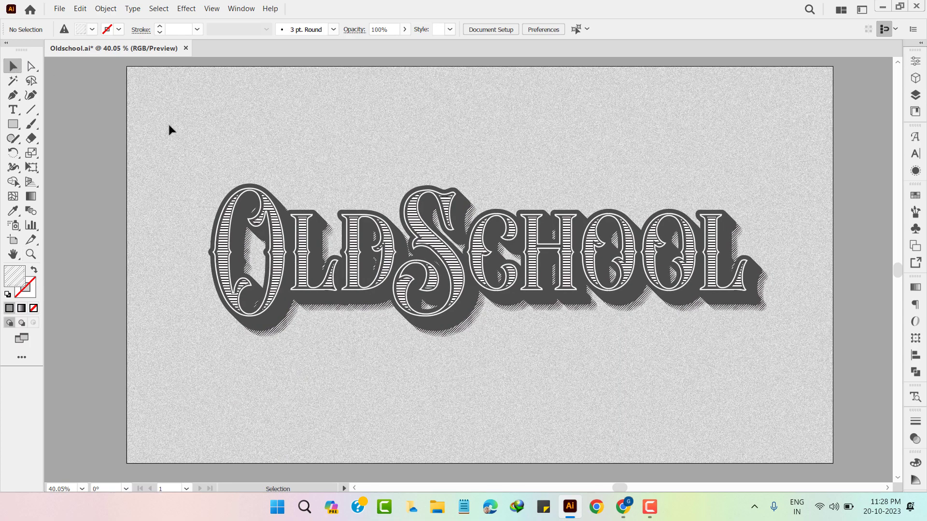